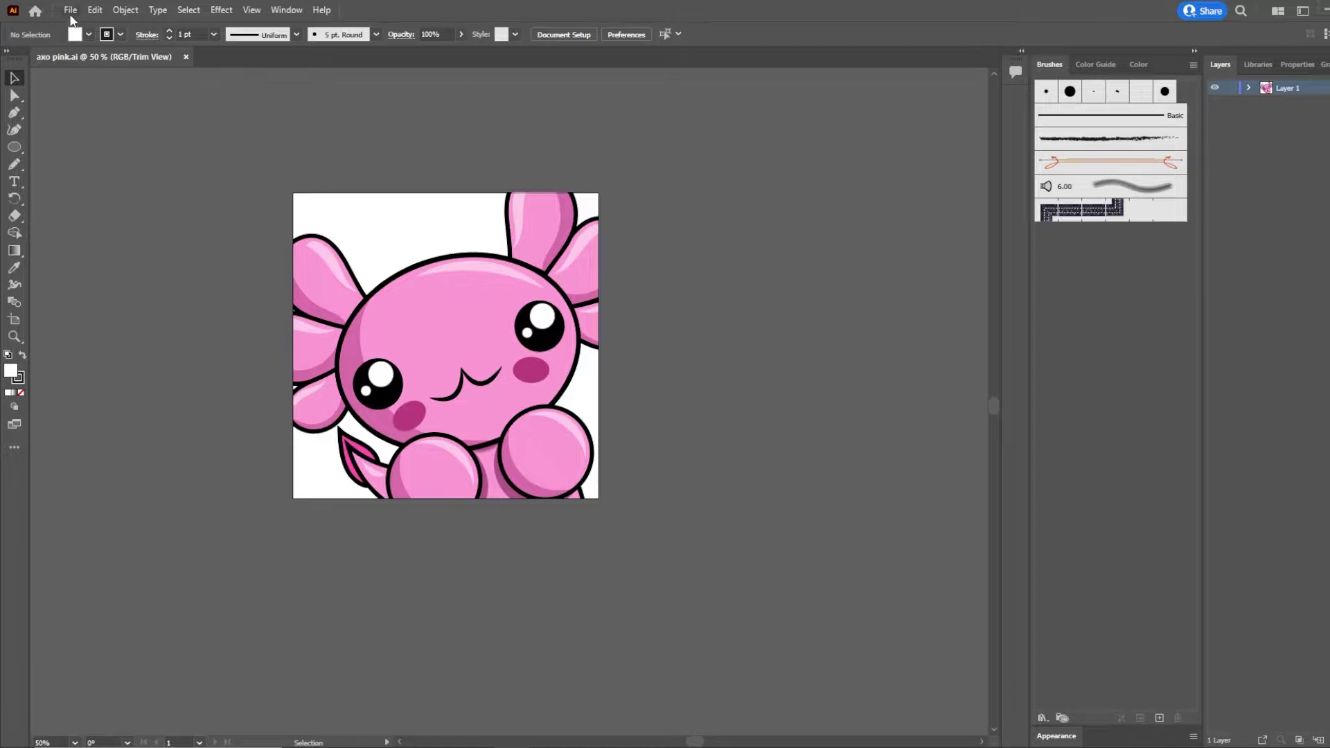
Create a new 600 × 600 px RGB document with one artboard.
click(71, 12)
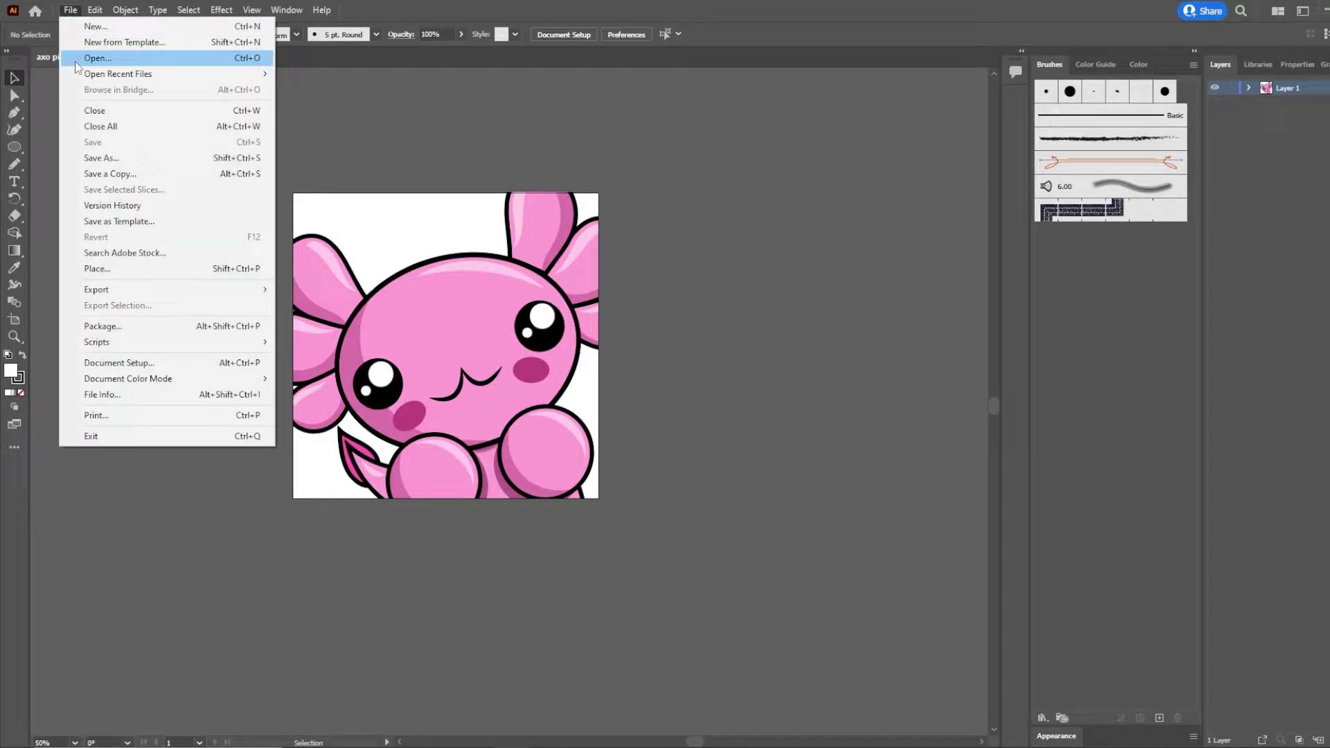
click(94, 26)
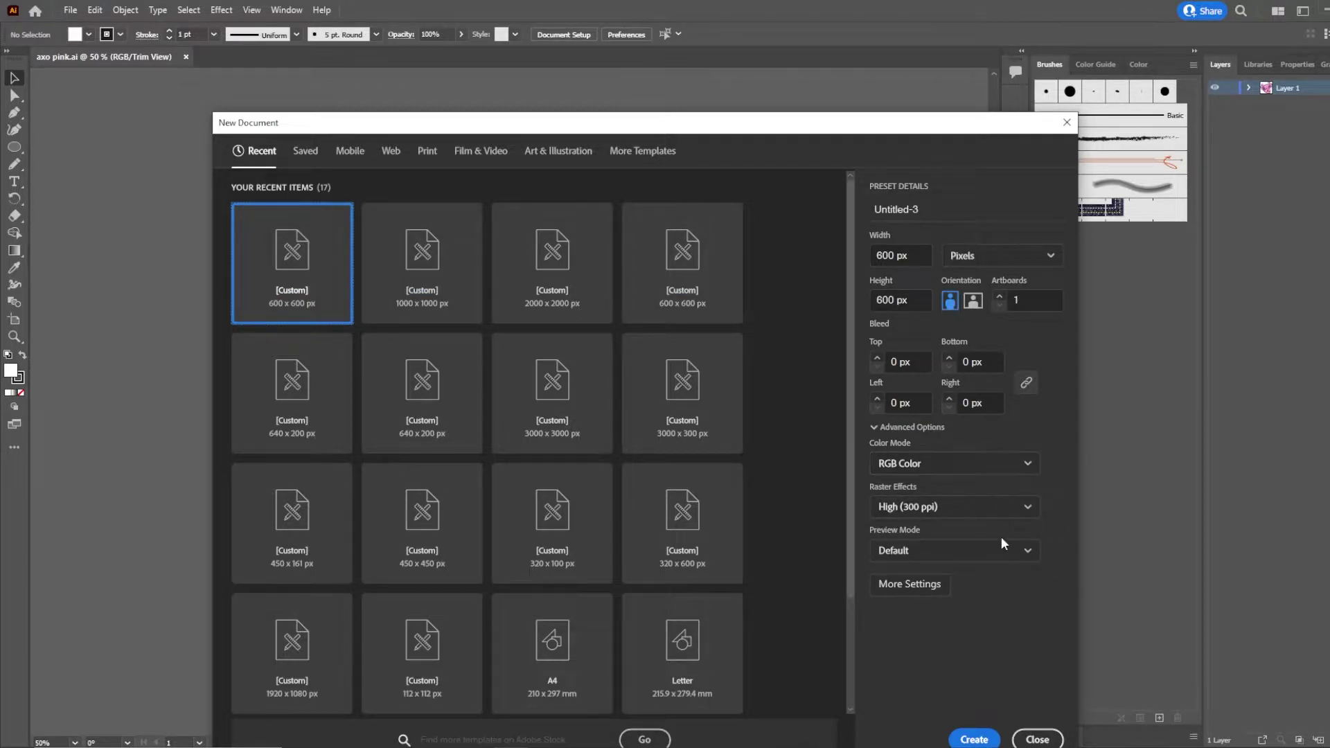
click(974, 739)
Draw a white head ellipse about 365 × 271 px with an 8 pt black stroke, tilted counterclockwise.
key(l)
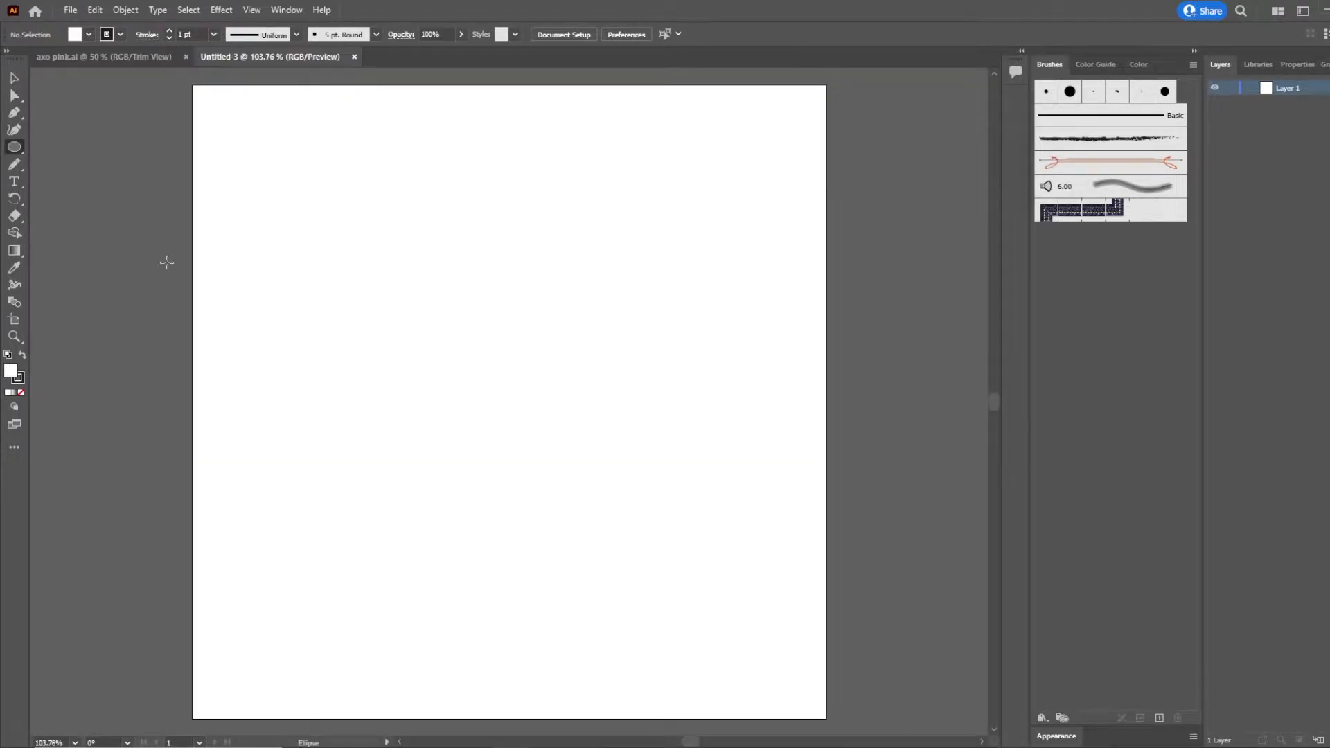
click(14, 147)
click(69, 166)
click(169, 31)
click(169, 30)
click(169, 31)
click(169, 31)
click(169, 31)
drag(542, 644, 536, 544)
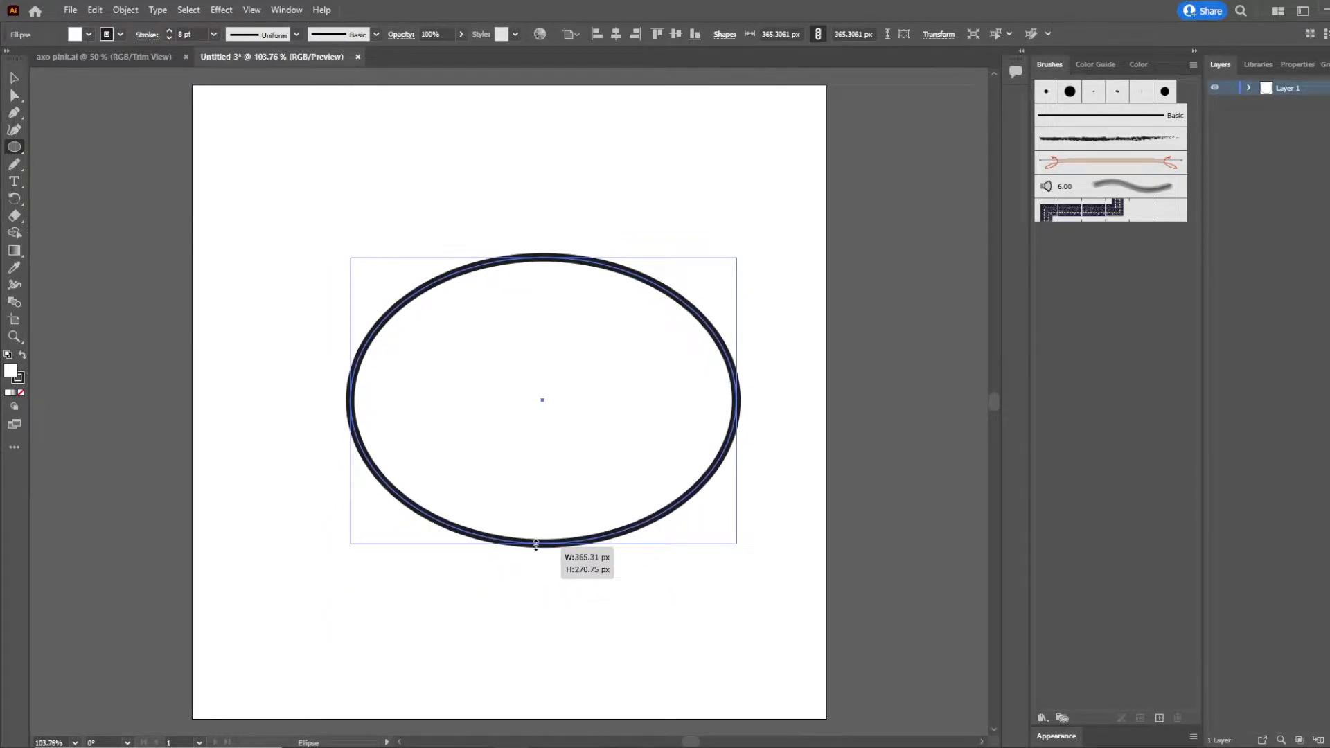
drag(742, 548, 769, 485)
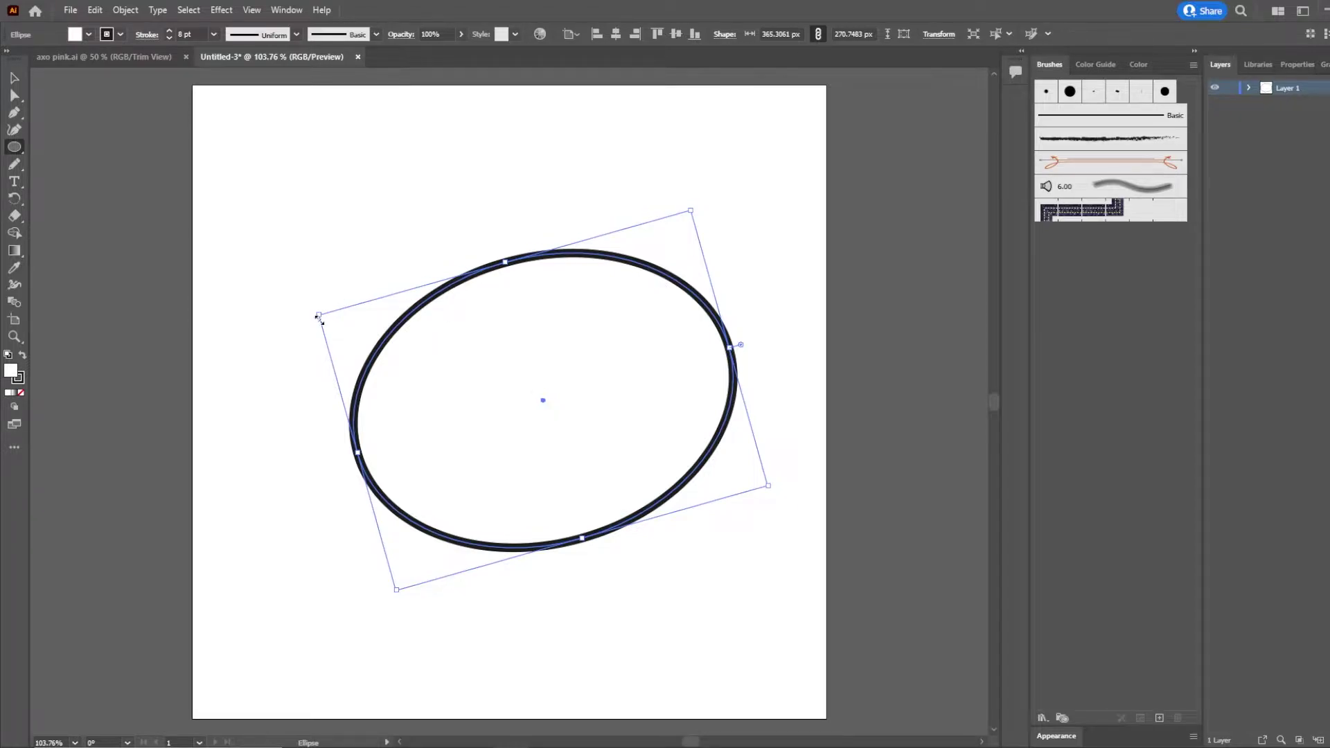
Enlarge the tilted head ellipse to about 437 × 324 px and position it near the artboard's centre.
drag(319, 316, 234, 283)
key(v)
mouse_move(430, 232)
mouse_down()
mouse_move(457, 233)
mouse_move(441, 230)
mouse_up()
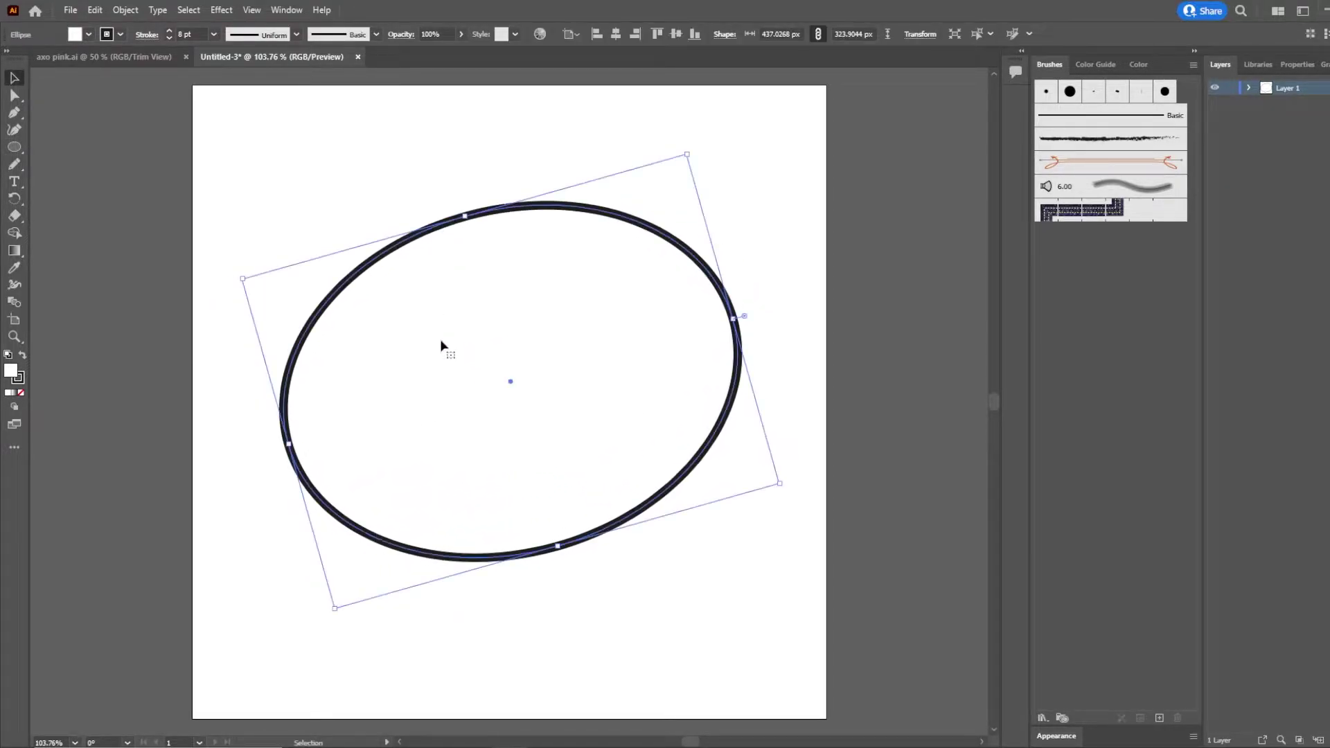
click(235, 233)
Draw an eye circle about 112 px wide in the head's lower-left area, filled black with no stroke.
click(19, 146)
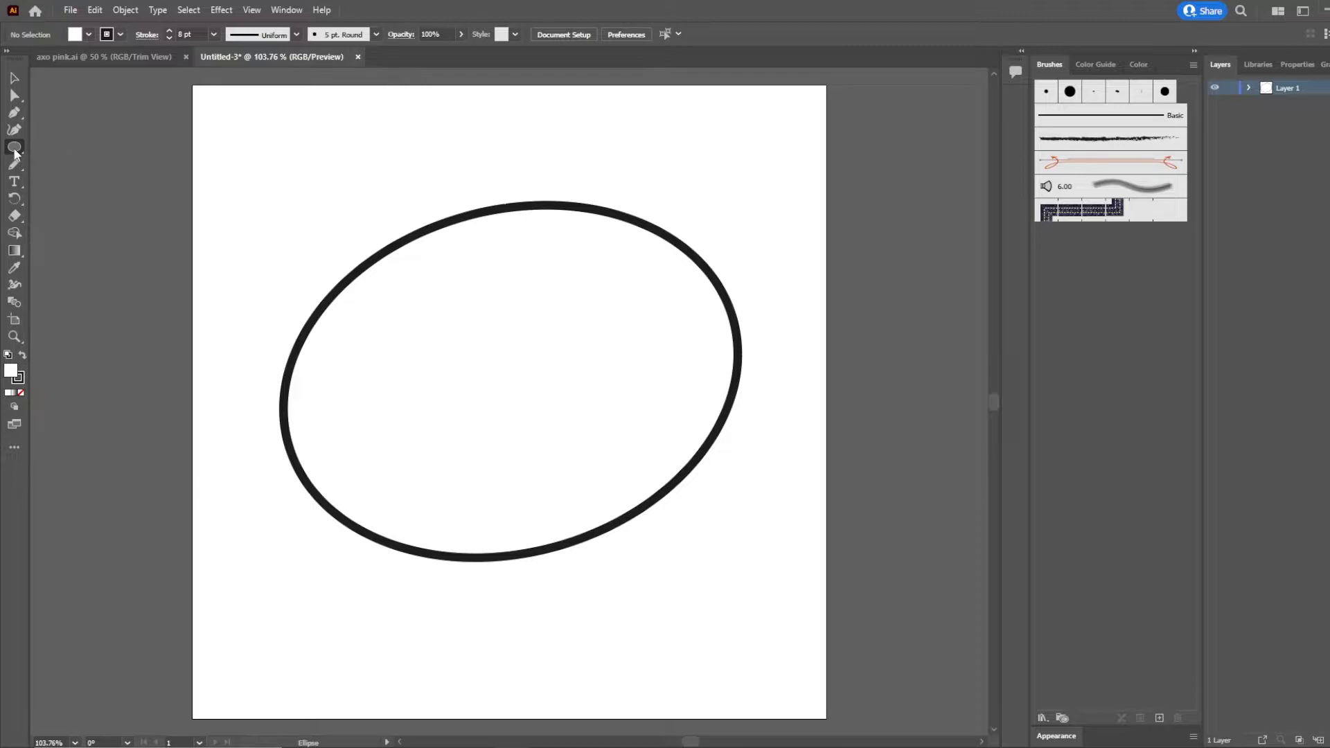
drag(363, 379, 483, 489)
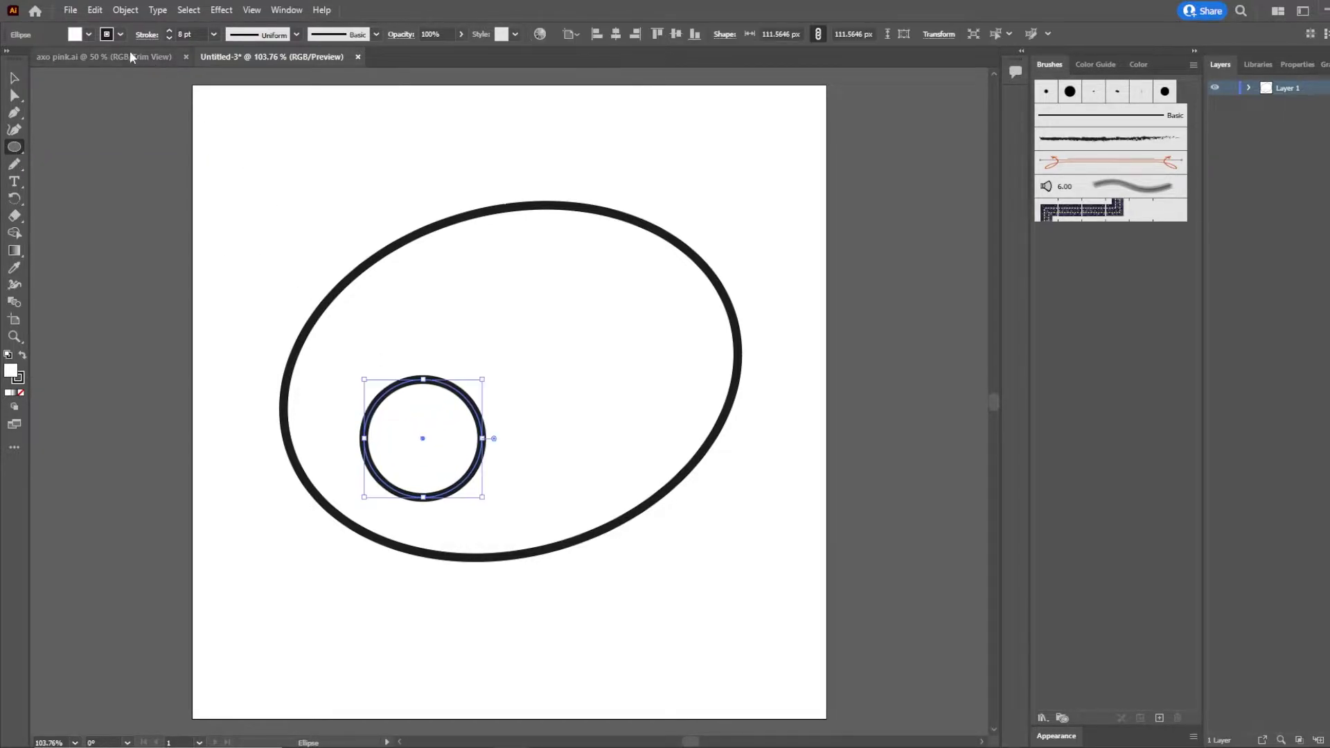
click(88, 34)
click(43, 57)
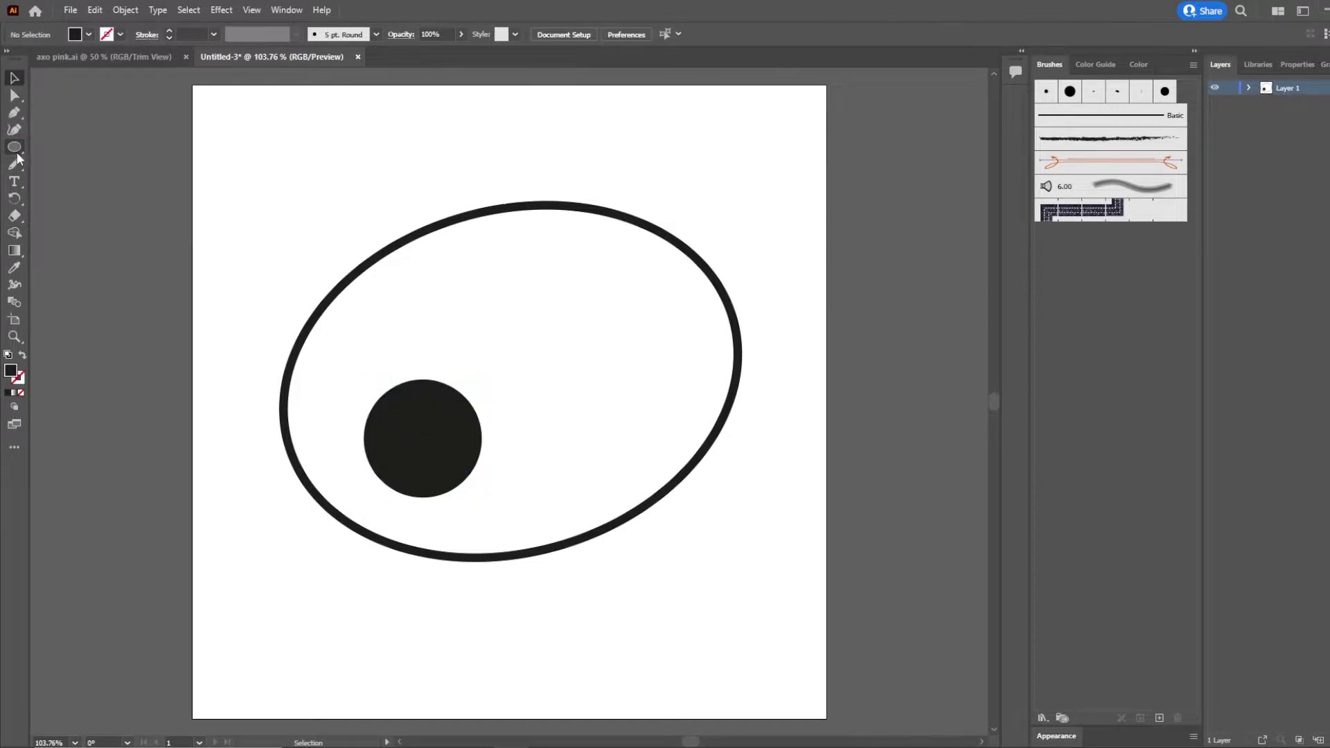
Add a white highlight circle about 56 × 54 px in the upper part of the black eye.
click(14, 148)
drag(417, 402, 457, 442)
click(86, 36)
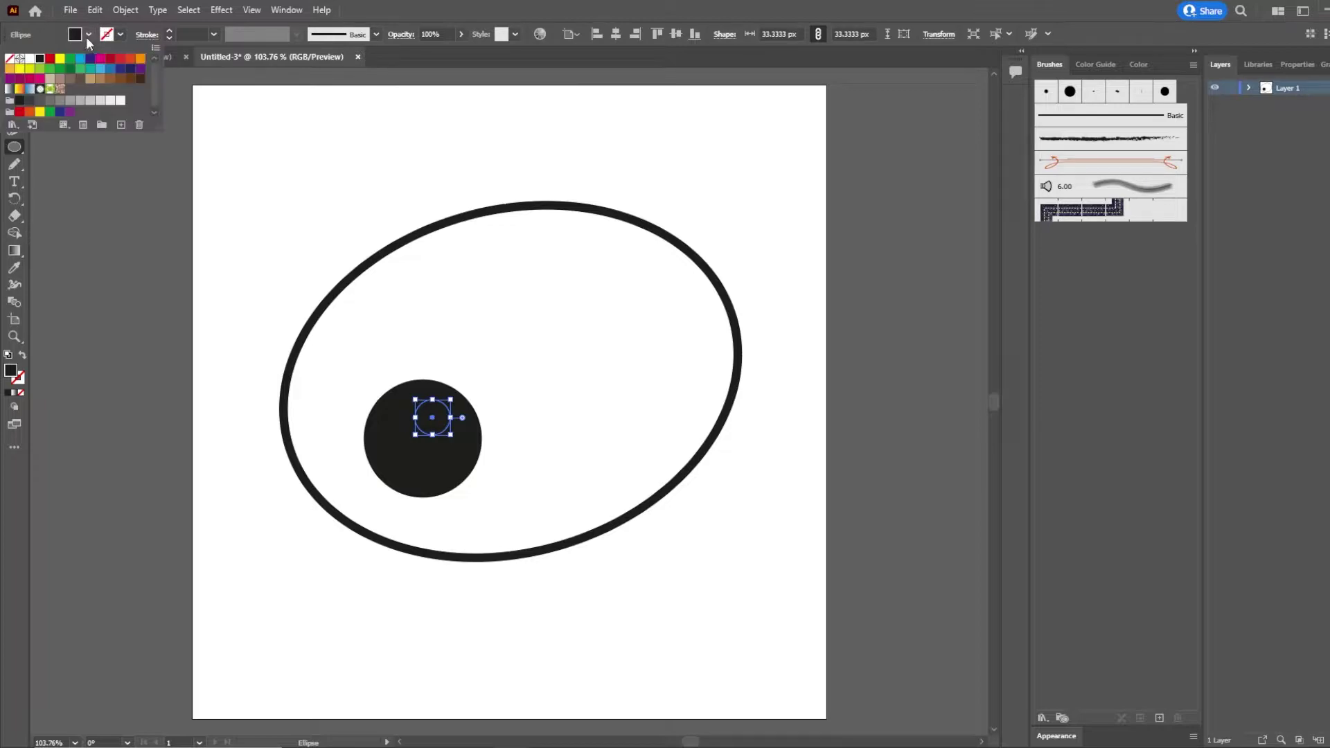
click(57, 58)
drag(463, 392, 462, 391)
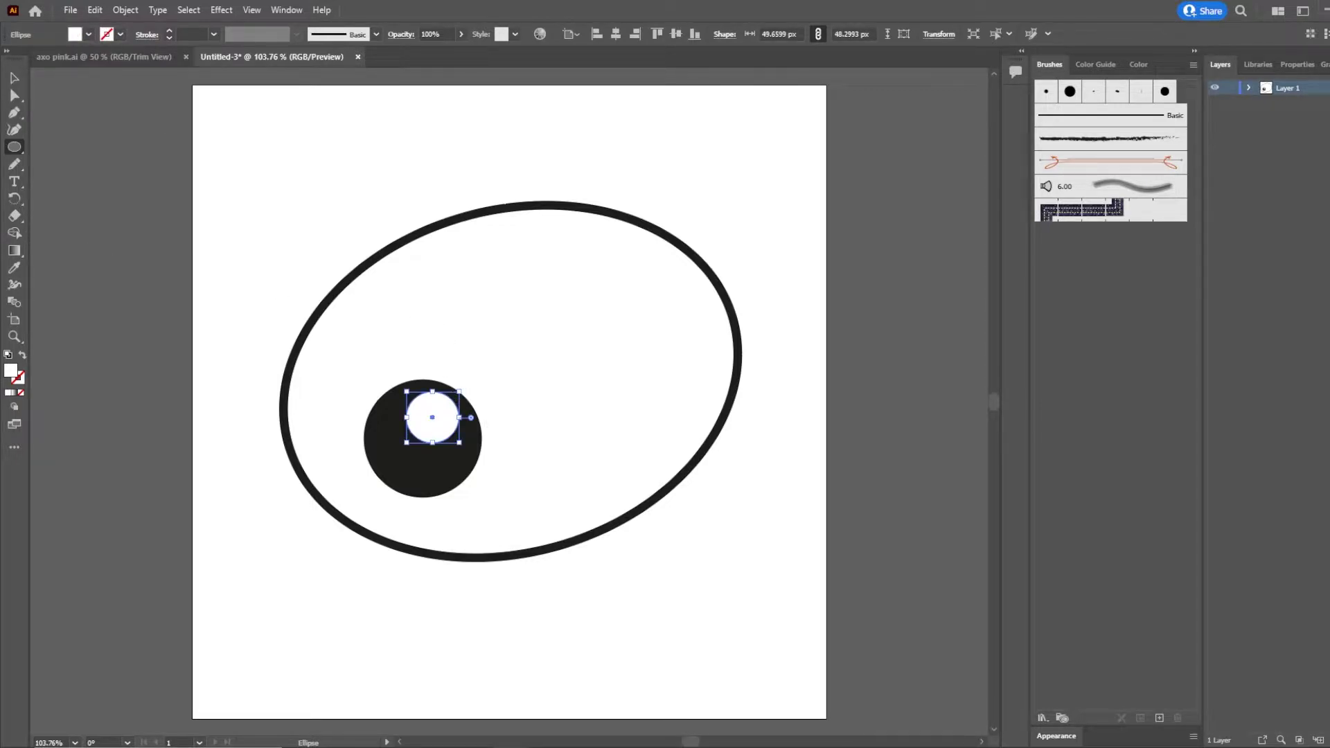
drag(409, 447, 403, 455)
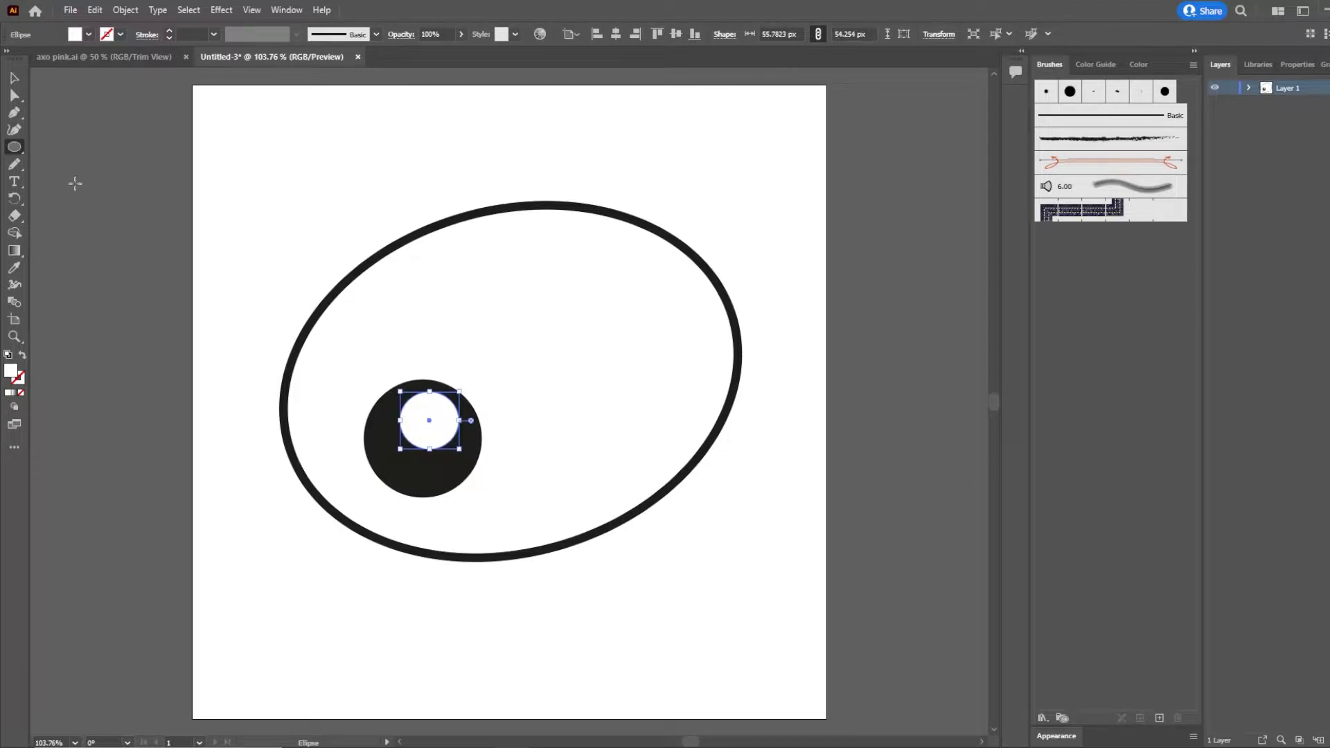
key(ctrl+shift+a)
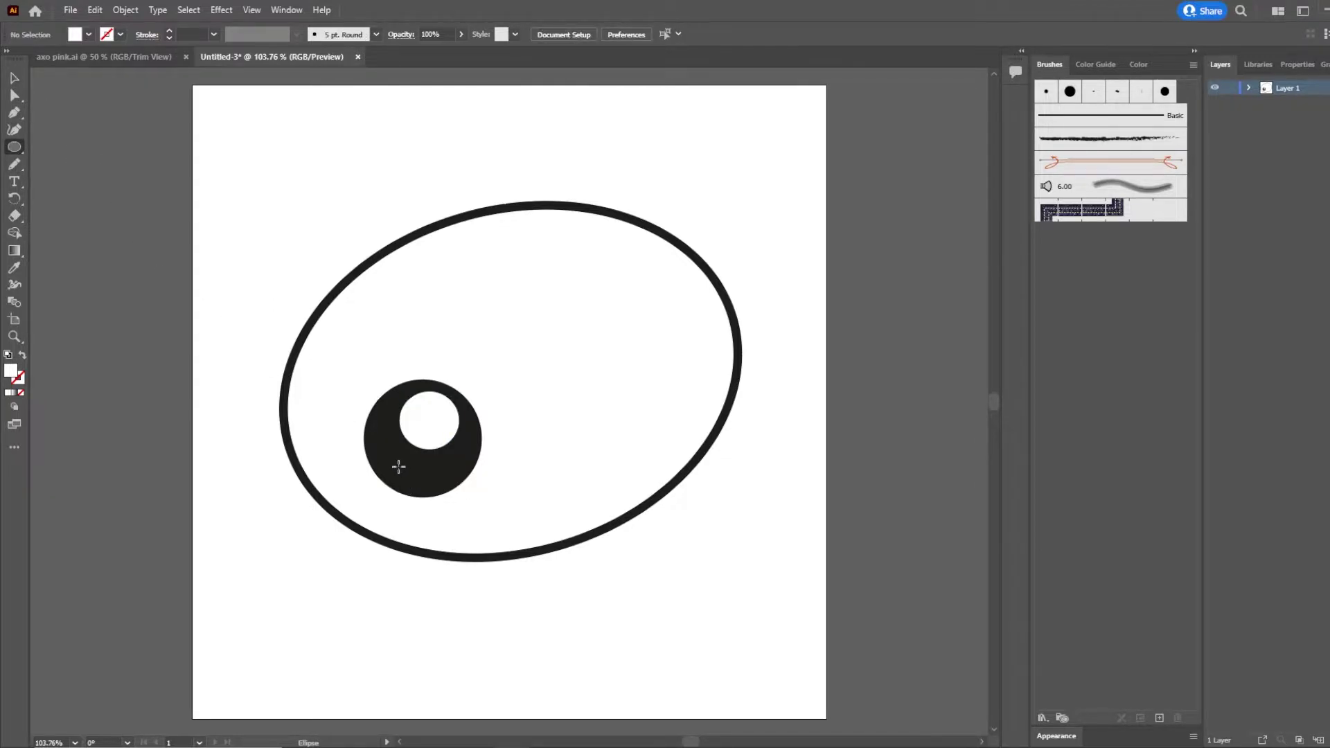
Draw a smaller white highlight about 25 px wide in the eye's lower-left part and nudge it into place.
drag(394, 456, 421, 483)
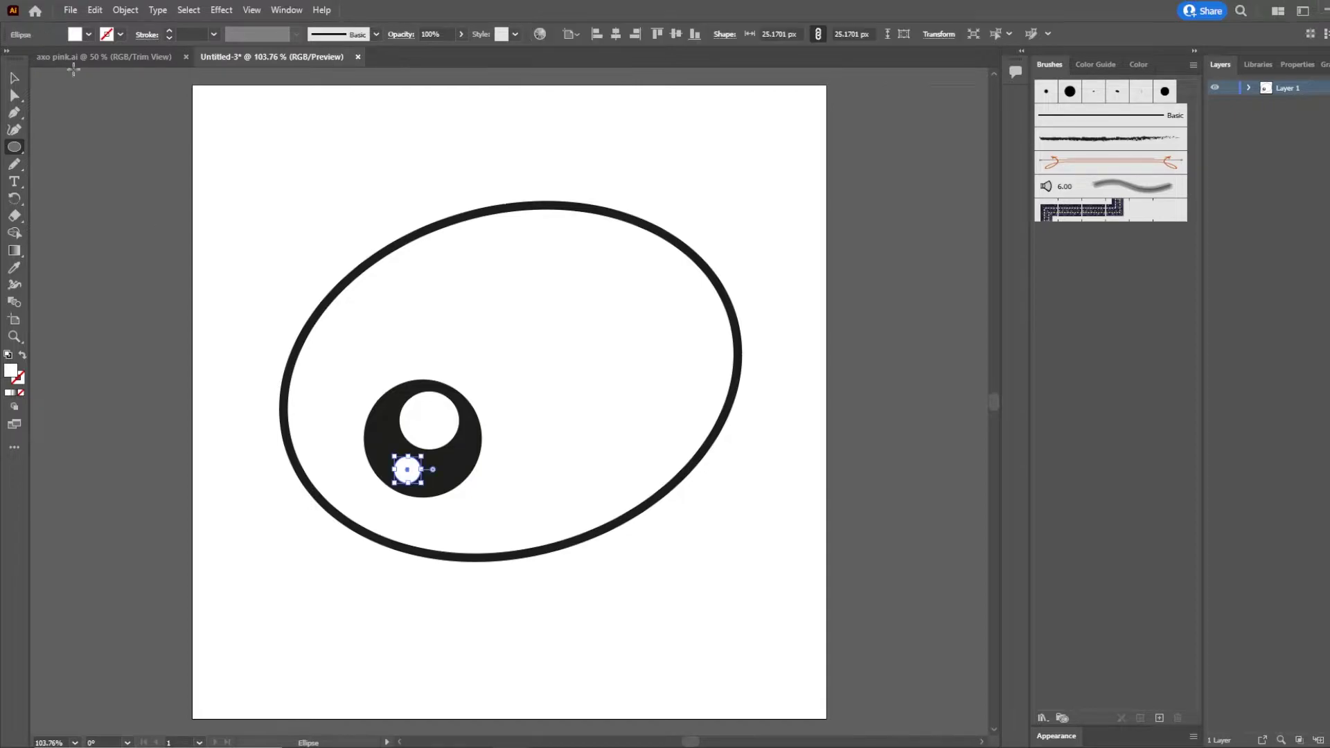
click(15, 79)
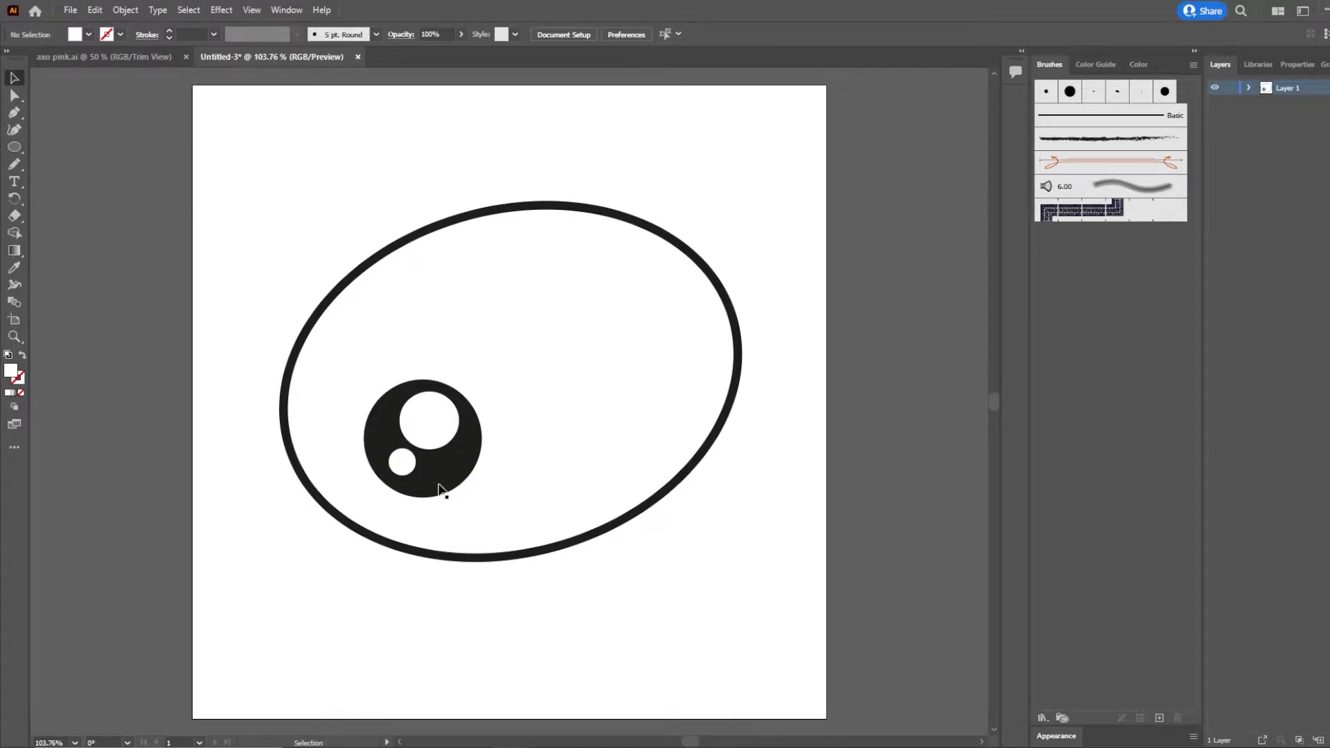
shift+click(435, 484)
shift+click(406, 466)
Group the black eye circle with its two white highlights.
shift+click(423, 435)
right_click(425, 438)
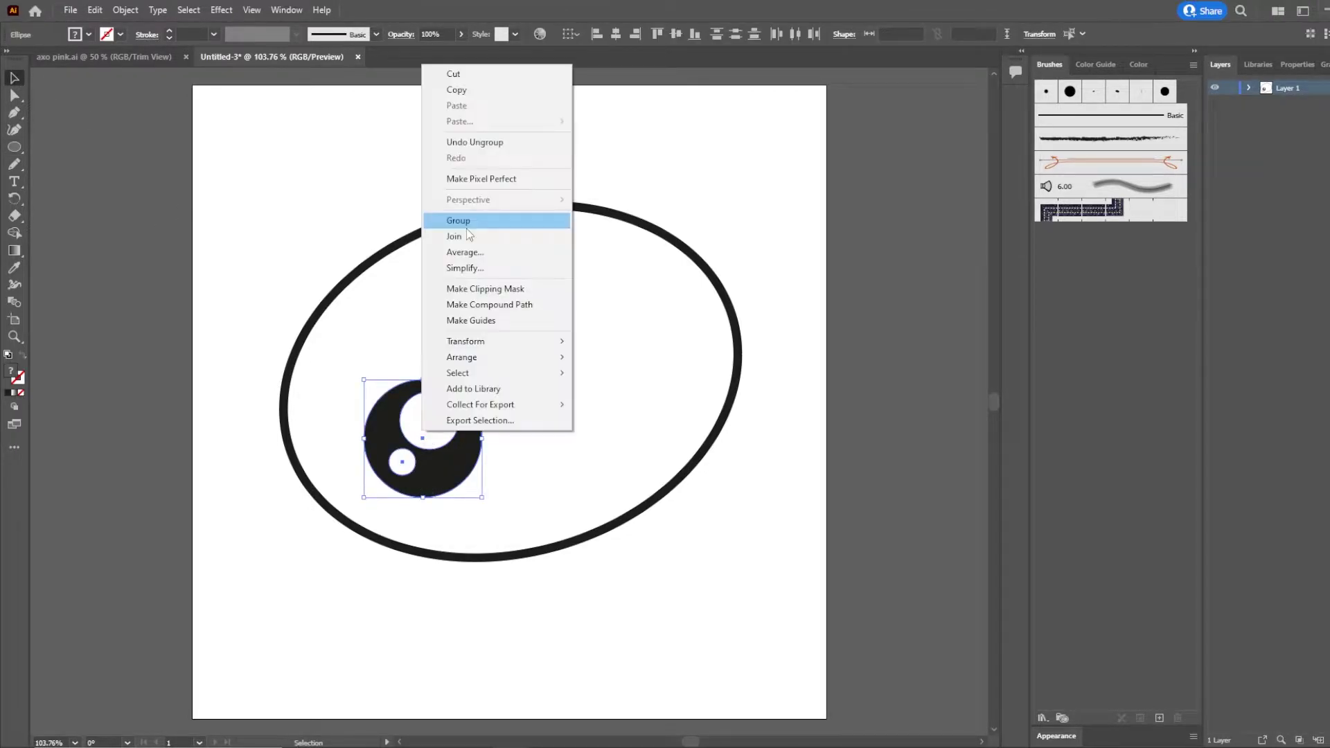
click(459, 220)
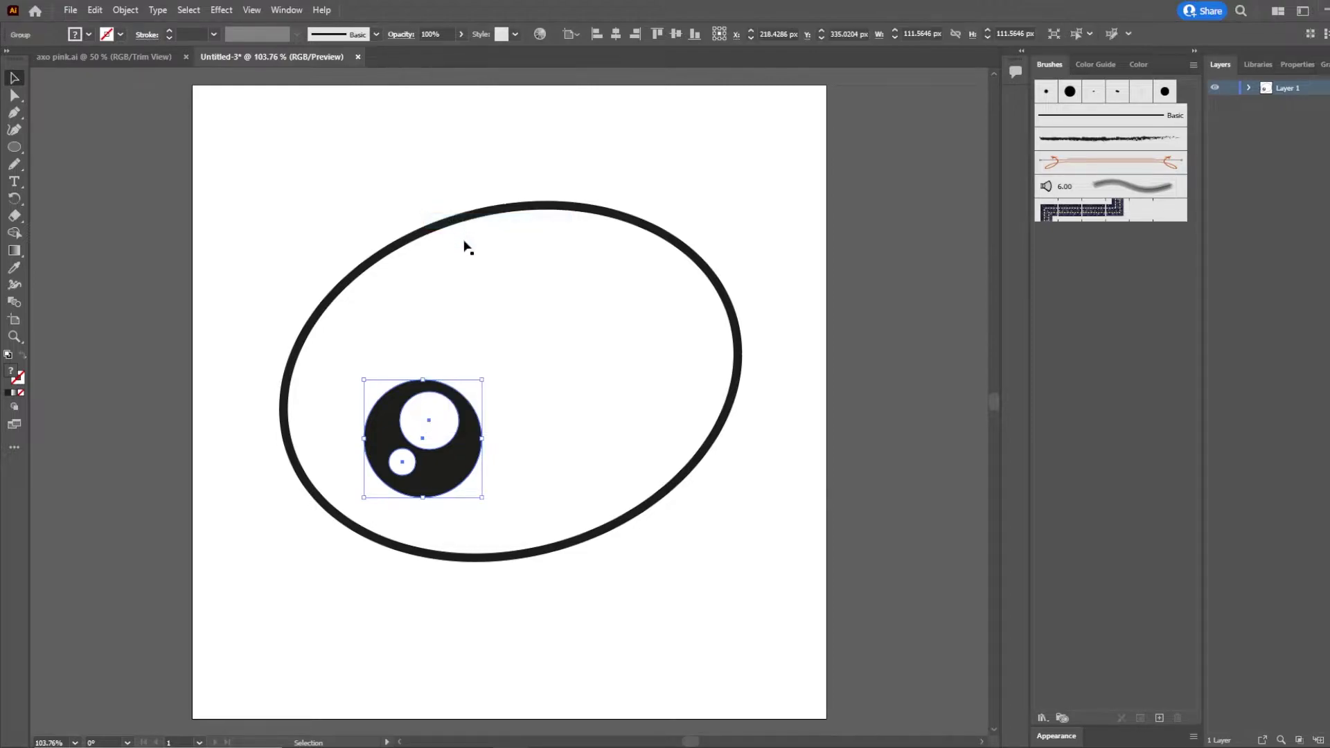
click(597, 600)
Duplicate the eye group to the head's upper-right side and shift the original eye further left.
click(436, 458)
shift+click(447, 458)
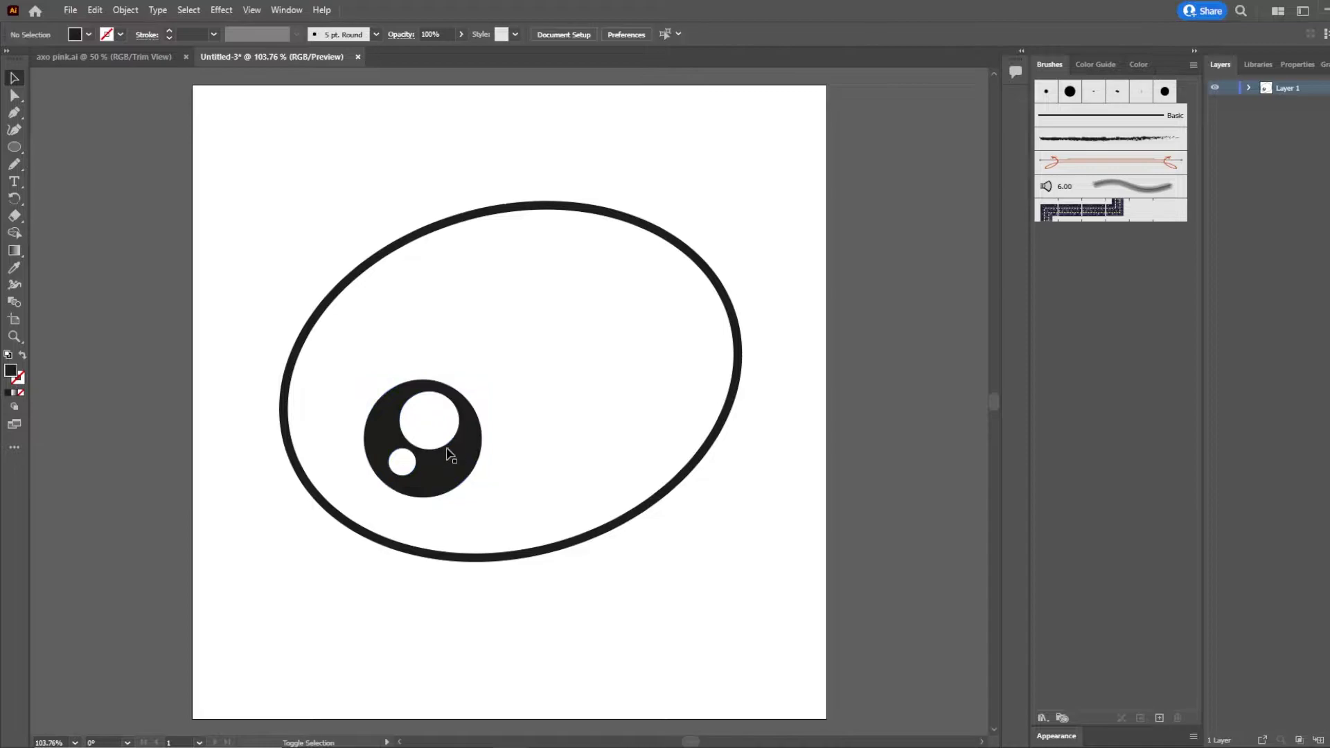
drag(450, 437, 649, 332)
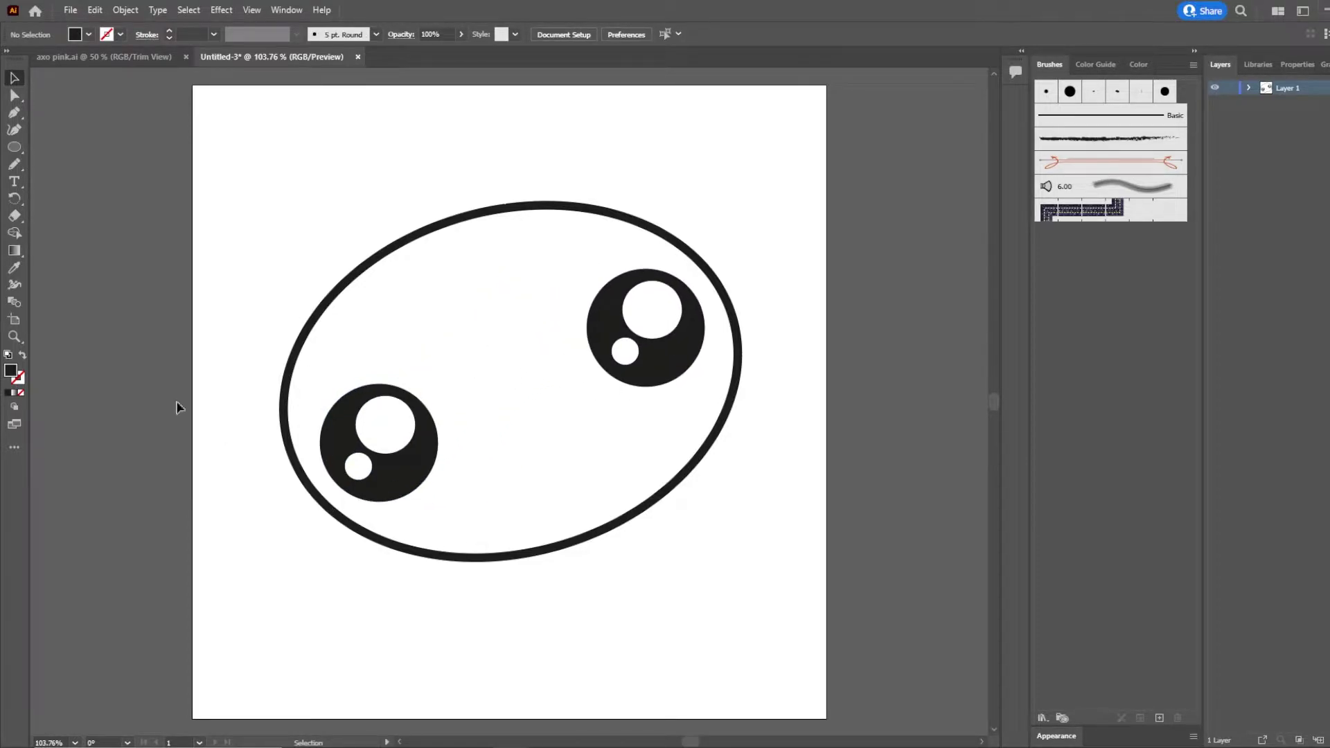
Draw a white paw circle about 175 px wide with an 8 pt black stroke below the head, and duplicate it to the upper right.
click(14, 149)
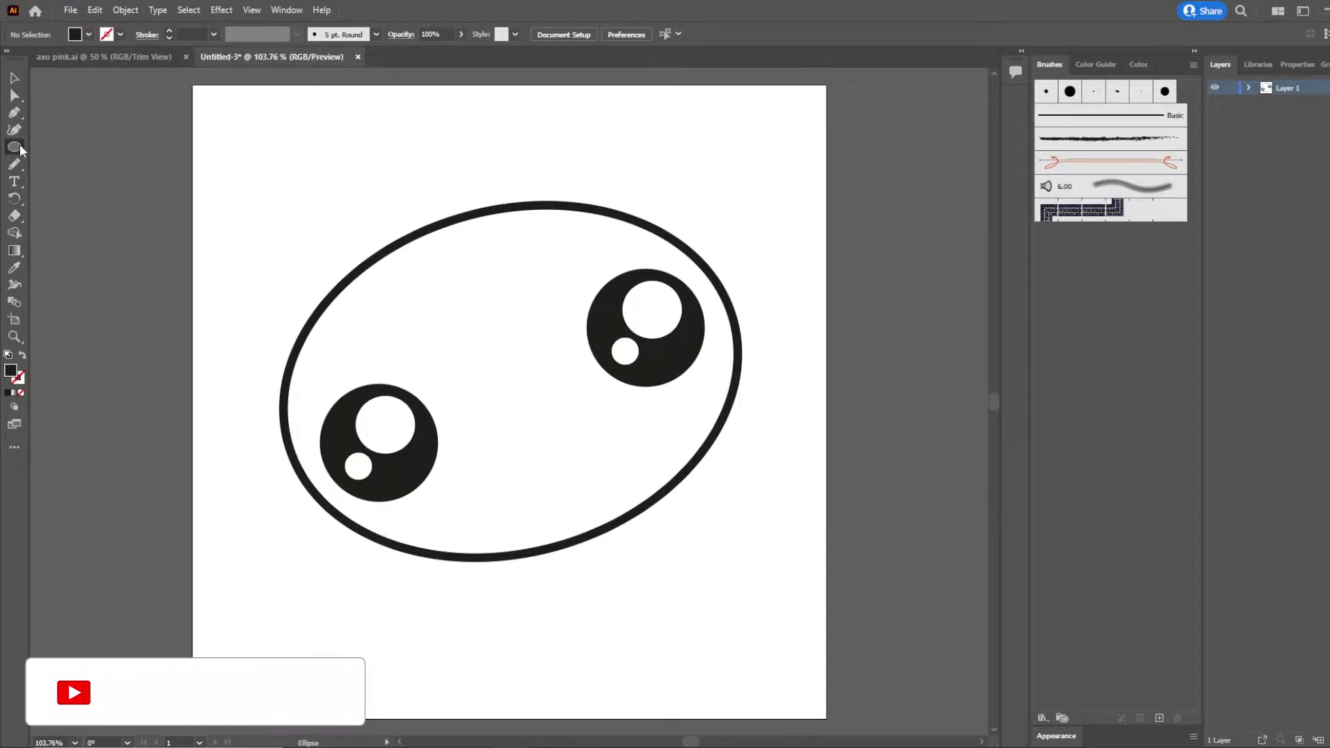
drag(412, 530, 587, 711)
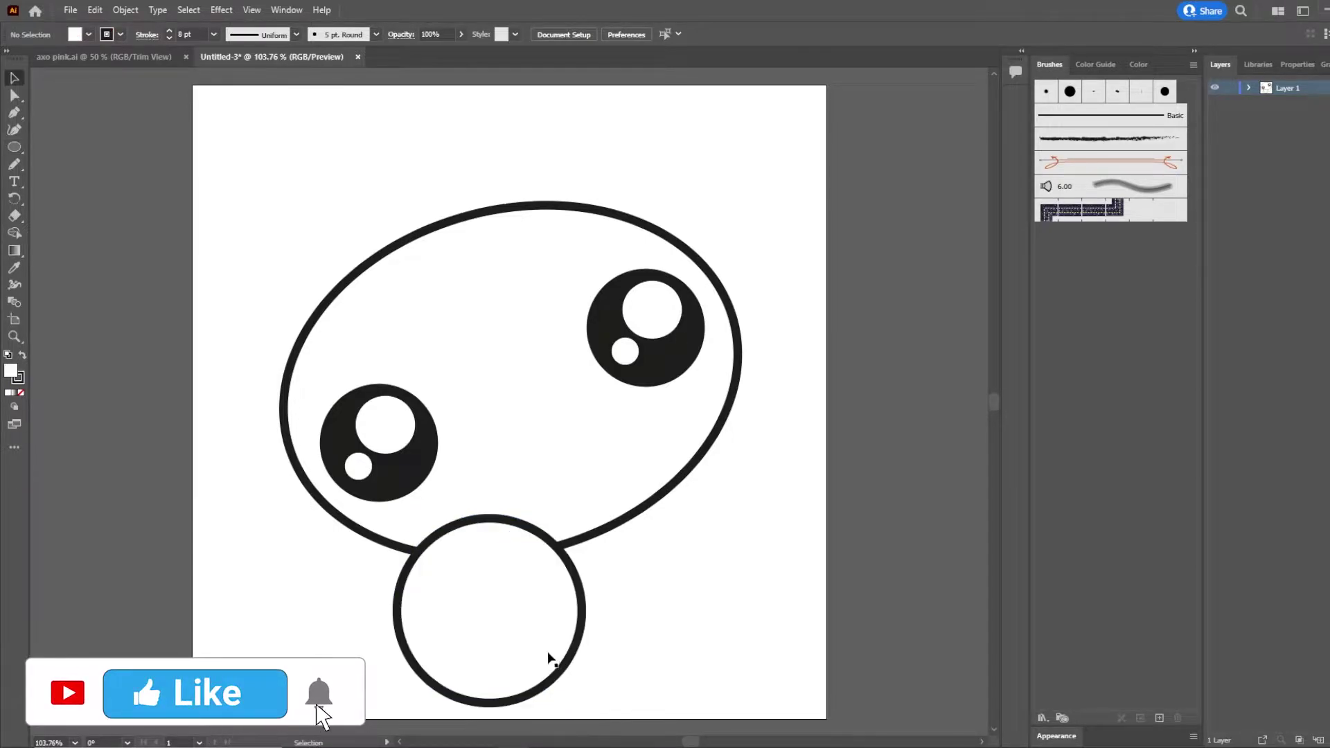
mouse_move(511, 671)
mouse_down()
mouse_move(724, 600)
mouse_move(725, 559)
mouse_move(718, 590)
mouse_up()
click(569, 654)
drag(738, 607, 735, 604)
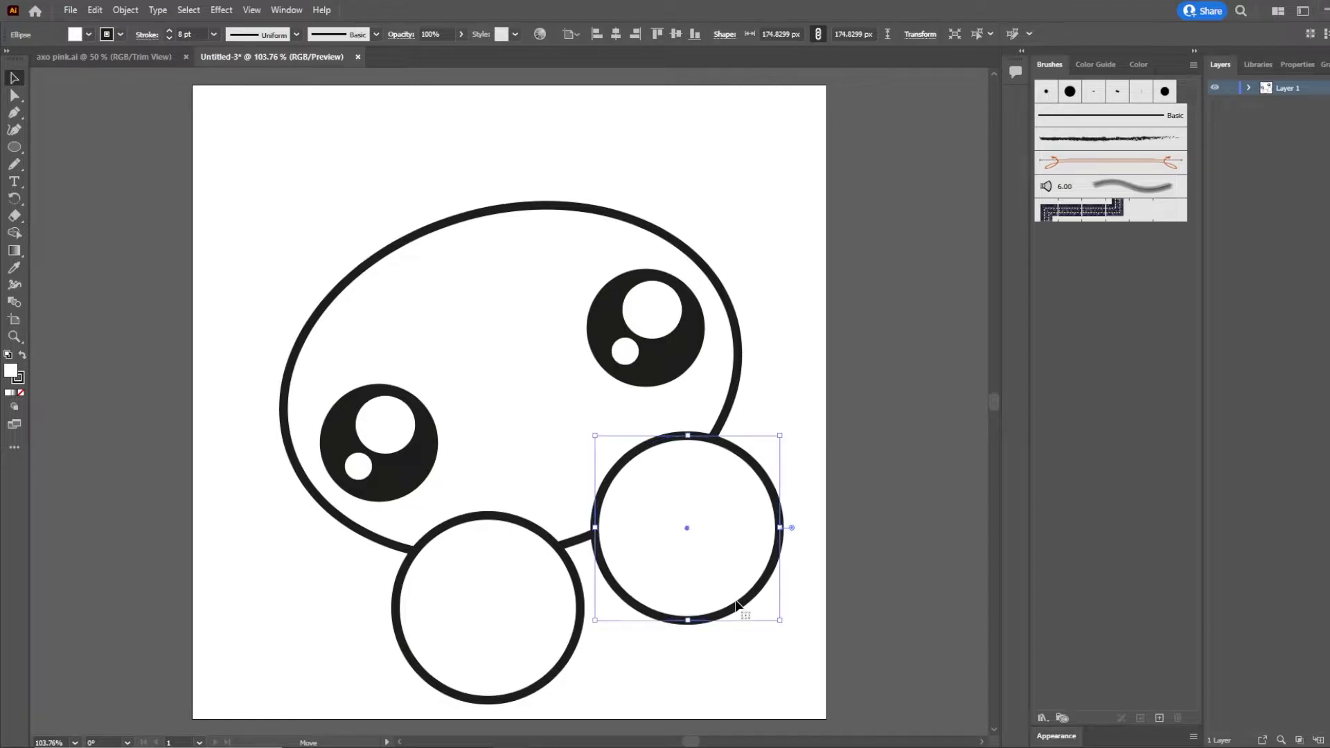
click(296, 591)
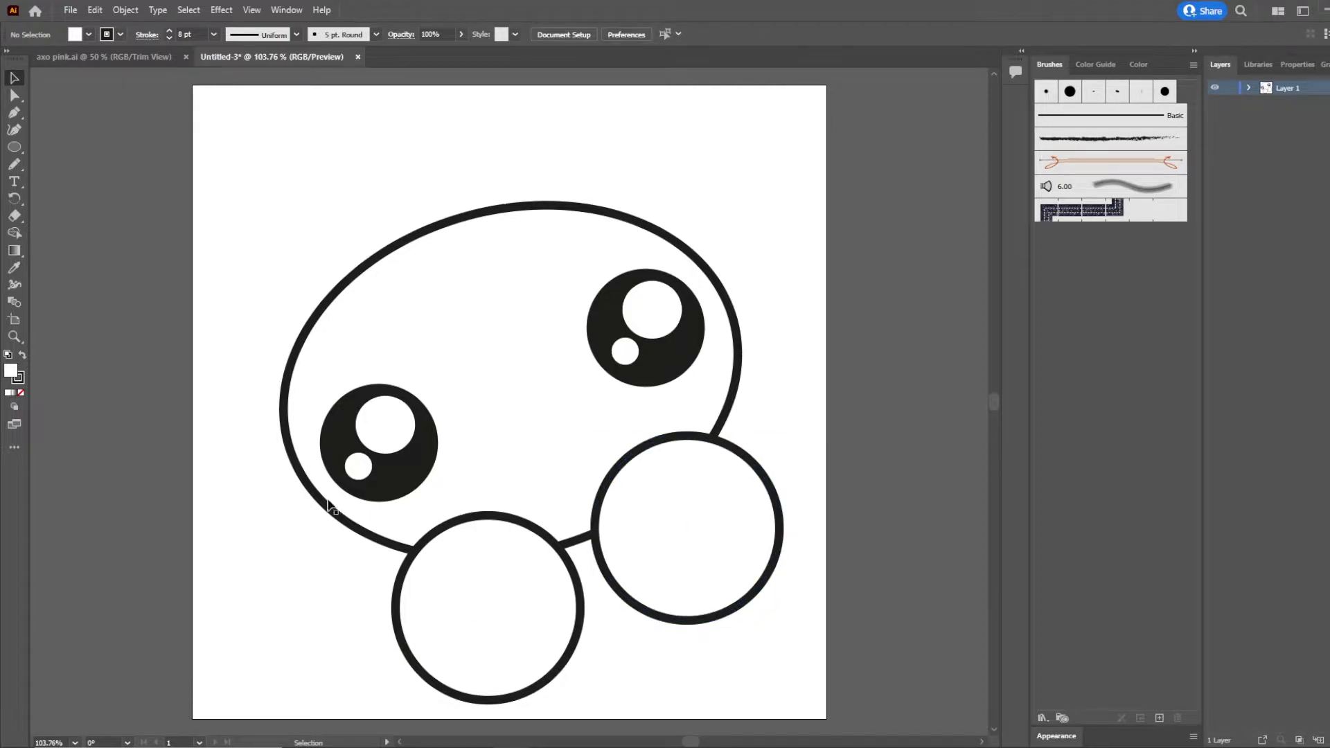
Scale up all the artwork together and position it so the paws extend past the artboard's edges.
key(ctrl+a)
scroll(662, 452, down, 2)
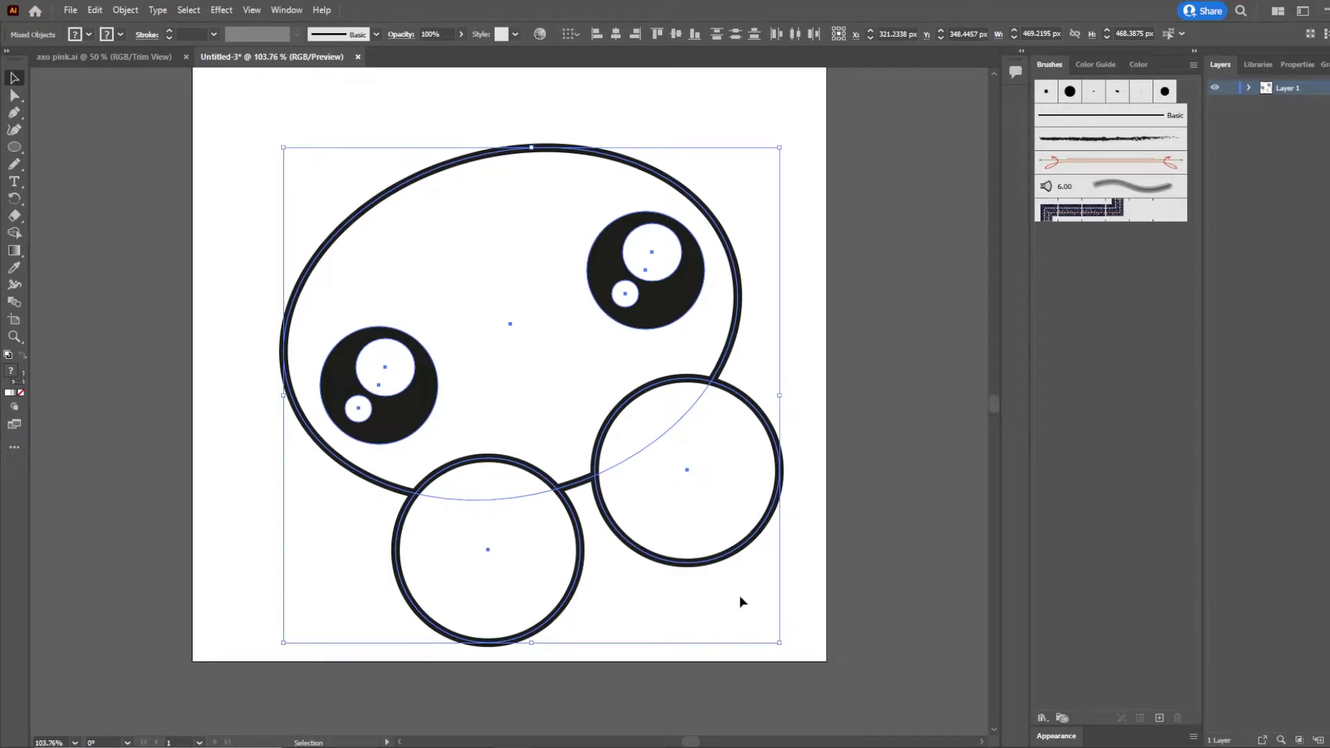
click(828, 630)
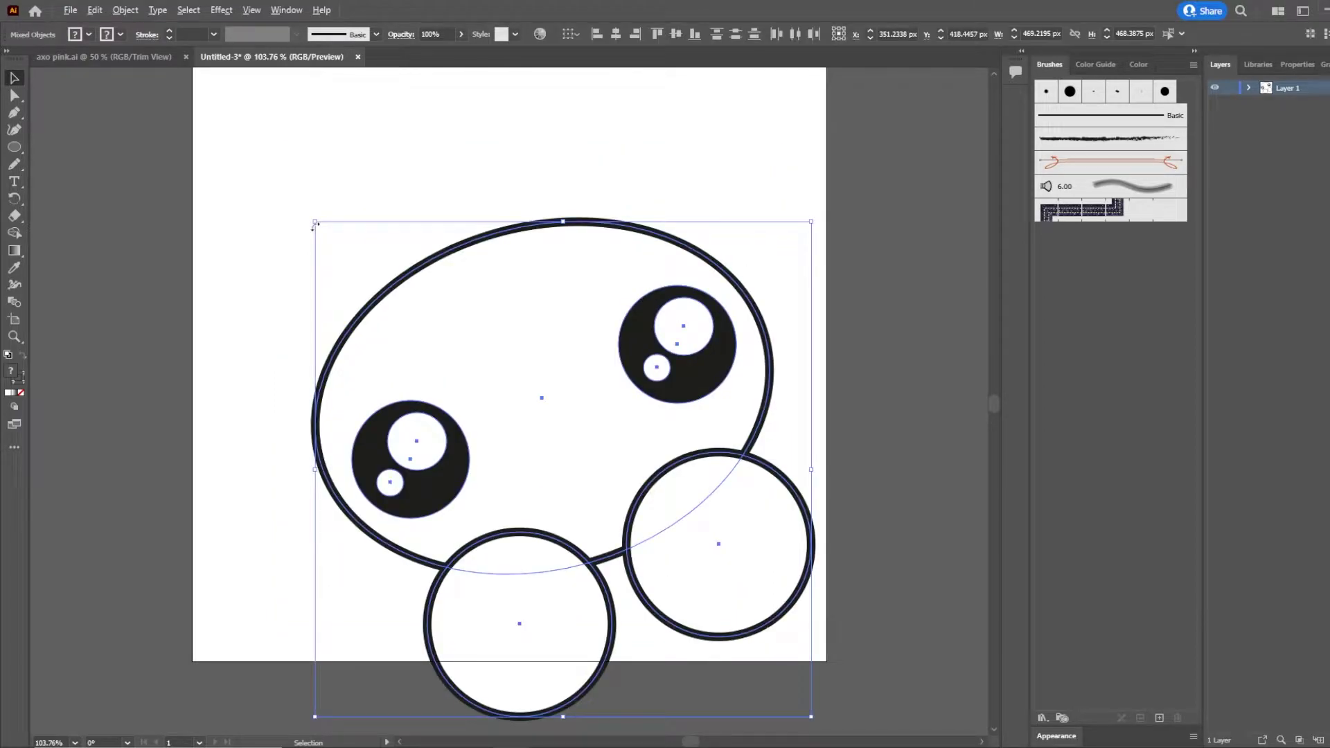
drag(316, 222, 284, 199)
Draw a rounded gill about 117 × 187 px freehand with the Pencil tool, rising from the top of the head.
click(10, 167)
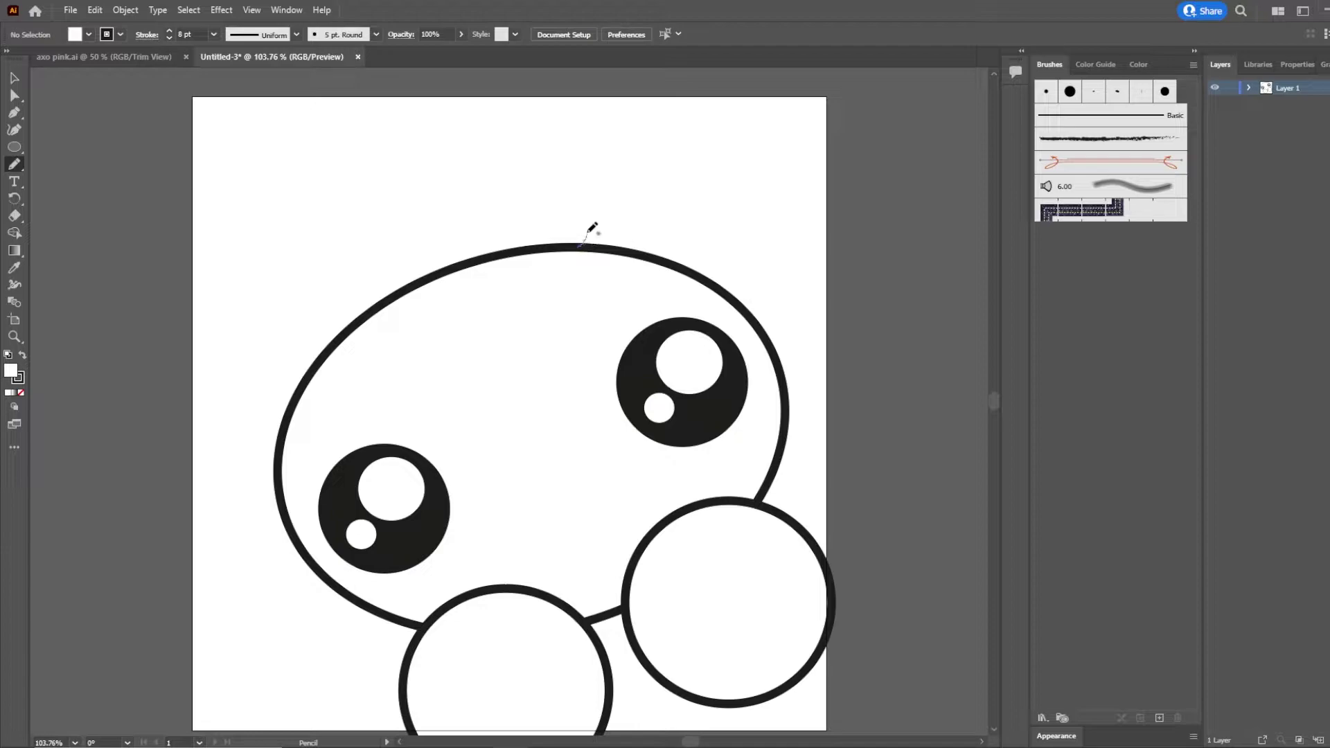
drag(587, 210, 575, 164)
mouse_move(586, 79)
mouse_down()
mouse_move(653, 76)
mouse_move(682, 101)
mouse_up()
drag(670, 237, 668, 272)
Refine the gill's anchor points and close its outline along the head's upper edge with the Pencil tool.
key(v)
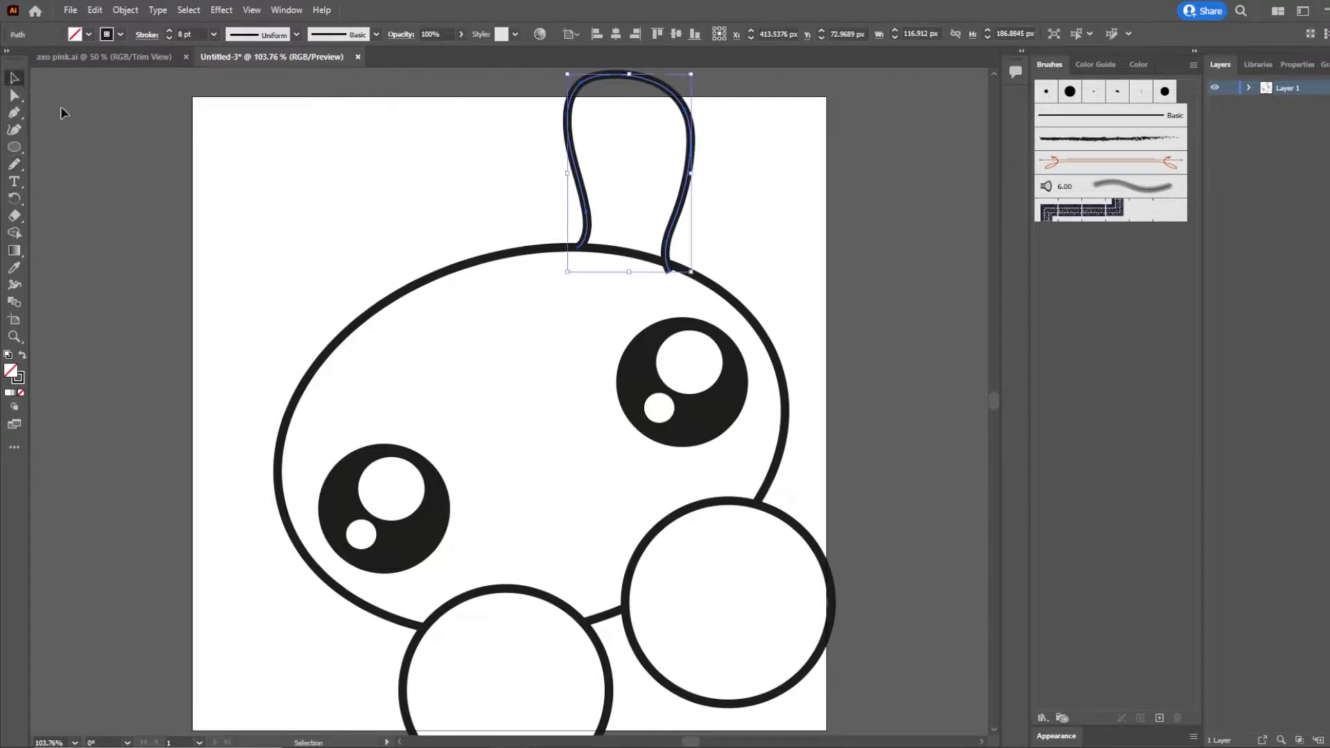
click(15, 95)
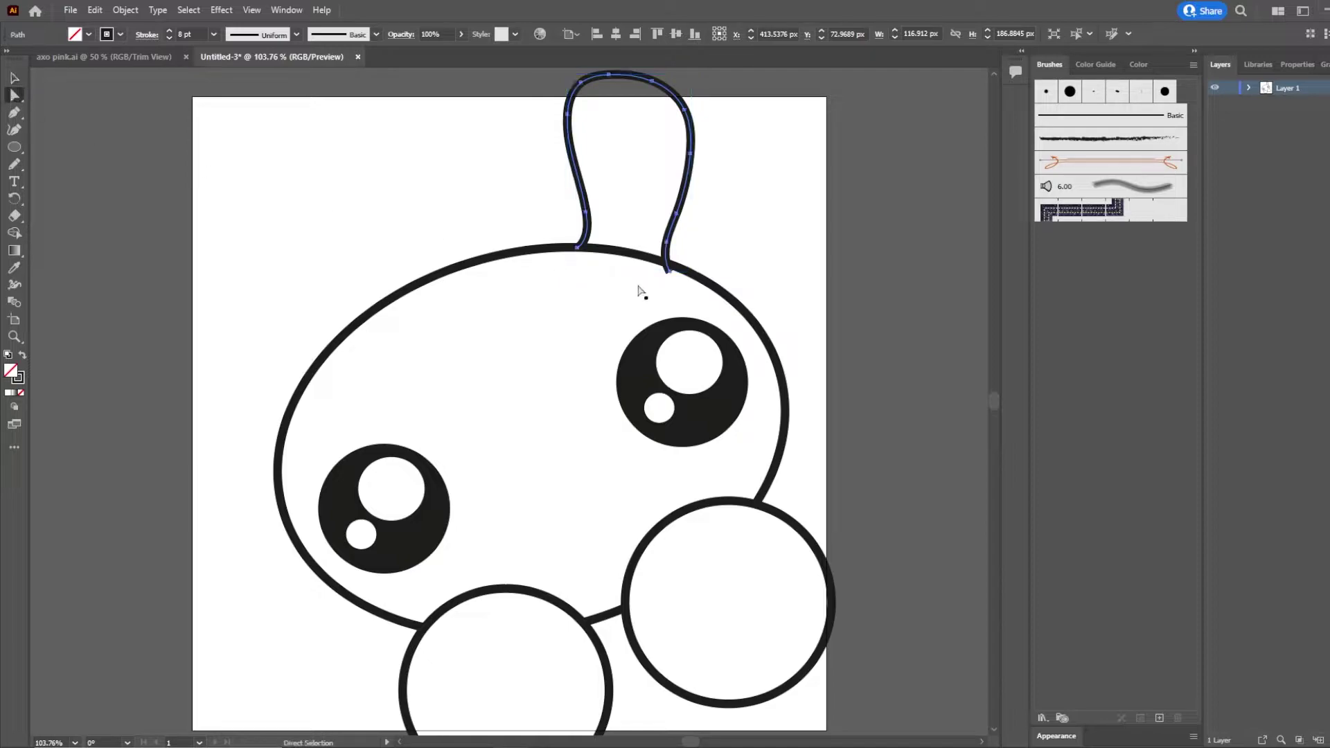
click(669, 271)
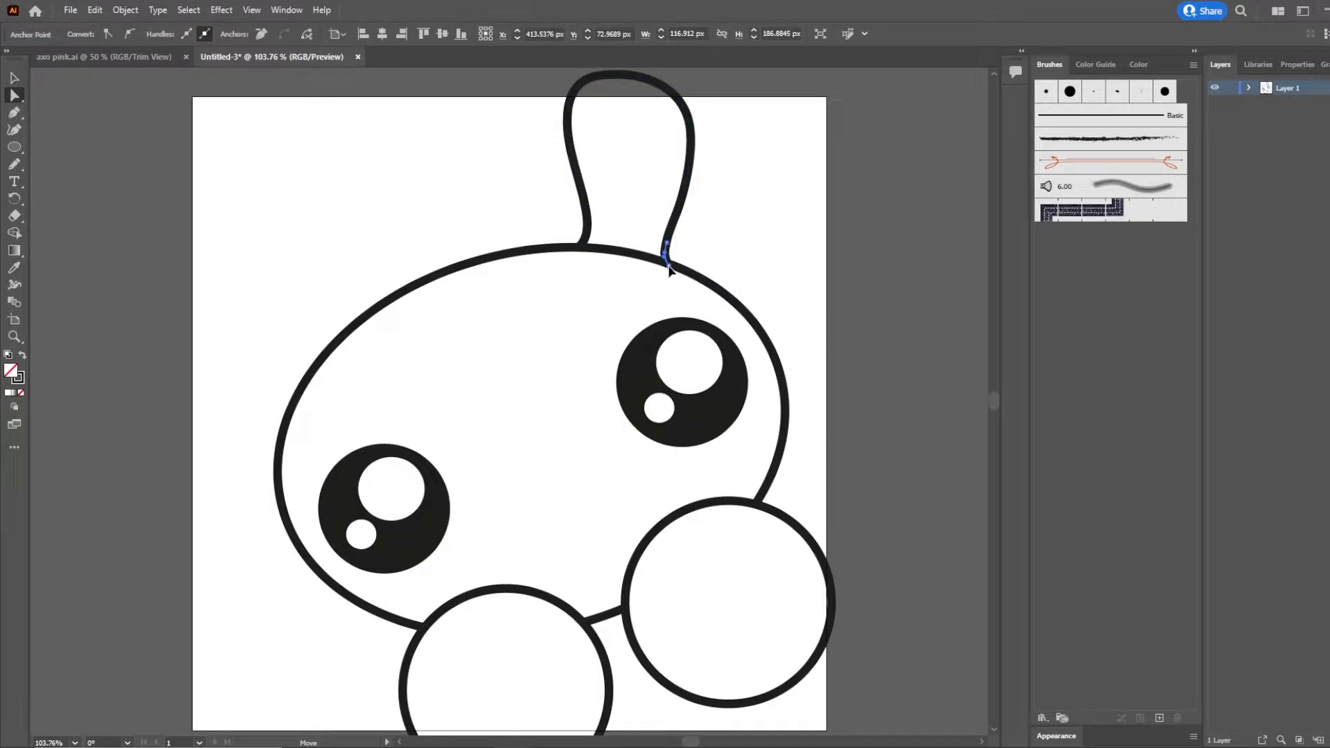
scroll(644, 187, up, 1)
drag(617, 126, 691, 146)
key(n)
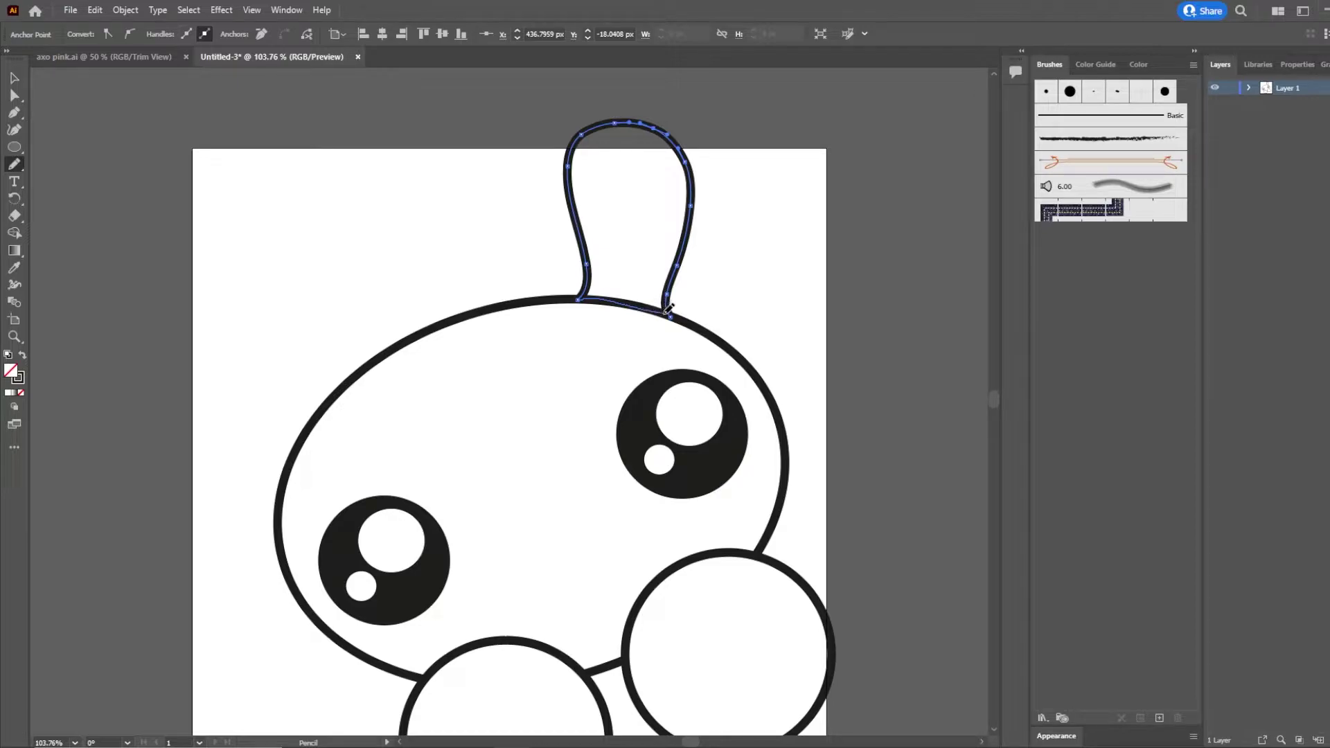
click(14, 78)
click(713, 201)
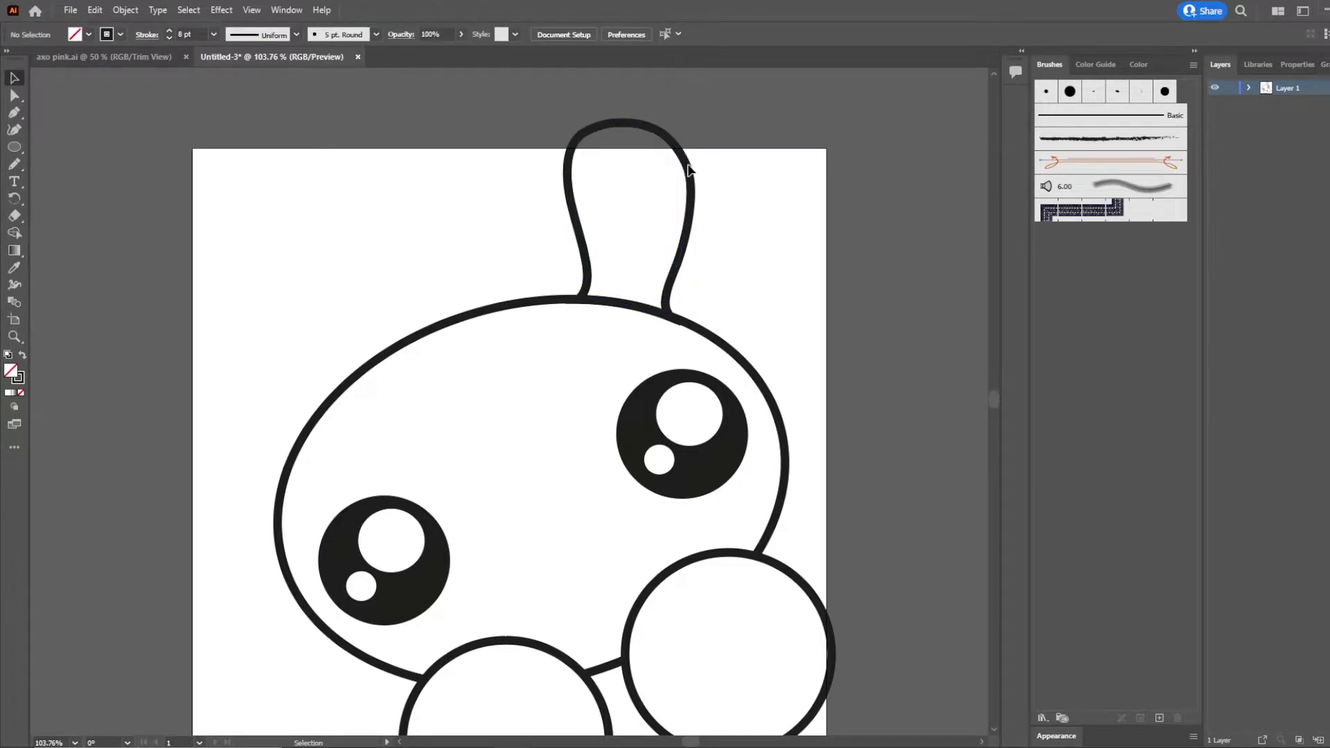
Duplicate the gill to its right, rotate the copy clockwise, and fit it against the first gill and the head.
click(692, 202)
key(shift)
drag(790, 284, 804, 318)
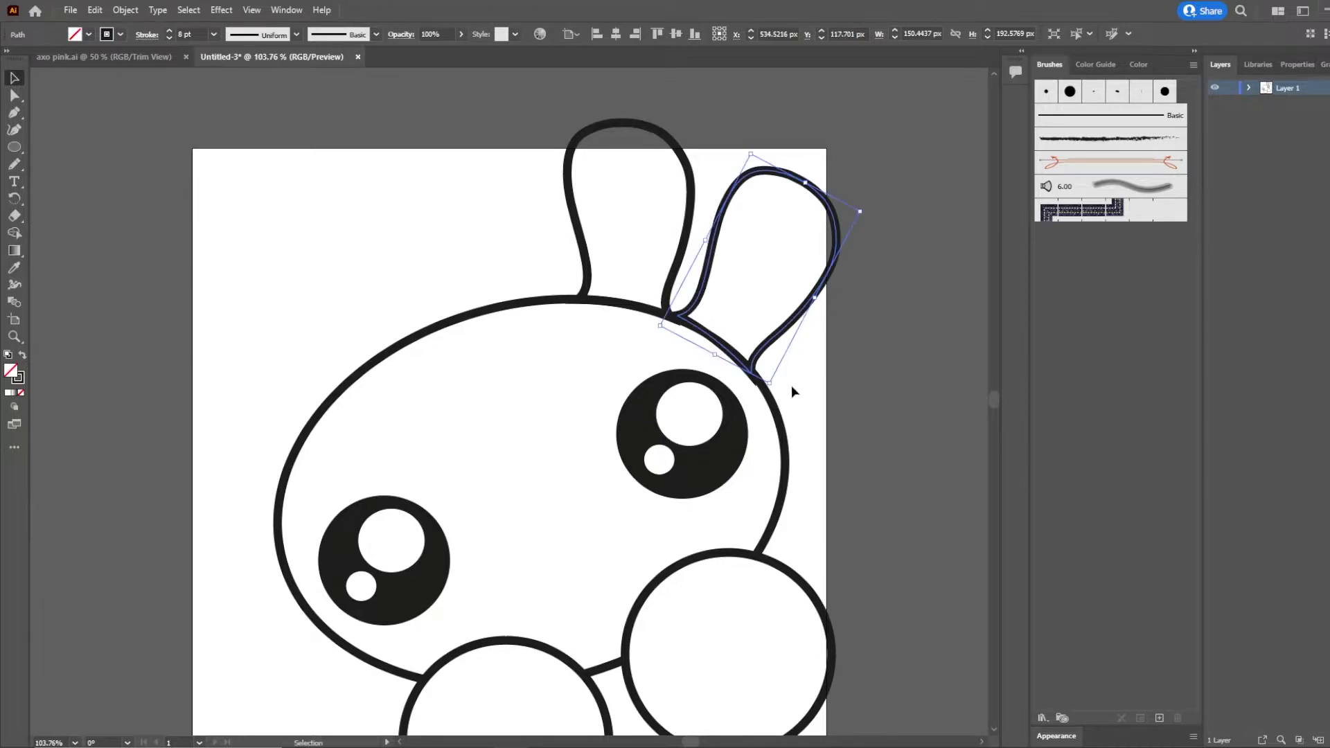
drag(777, 389, 780, 388)
drag(779, 339, 753, 323)
click(781, 314)
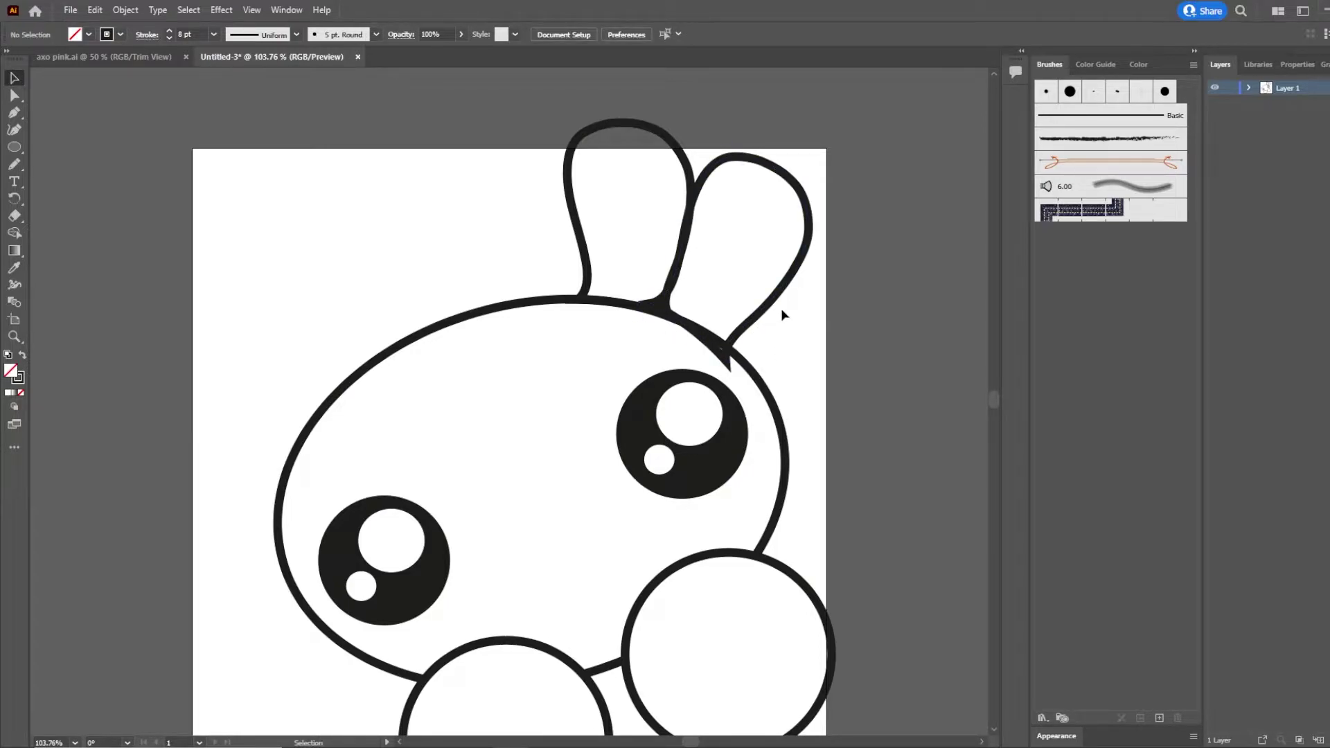
Add a third gill copy on the head's right side, rotated further outward beside the second one.
click(786, 309)
drag(786, 309, 871, 273)
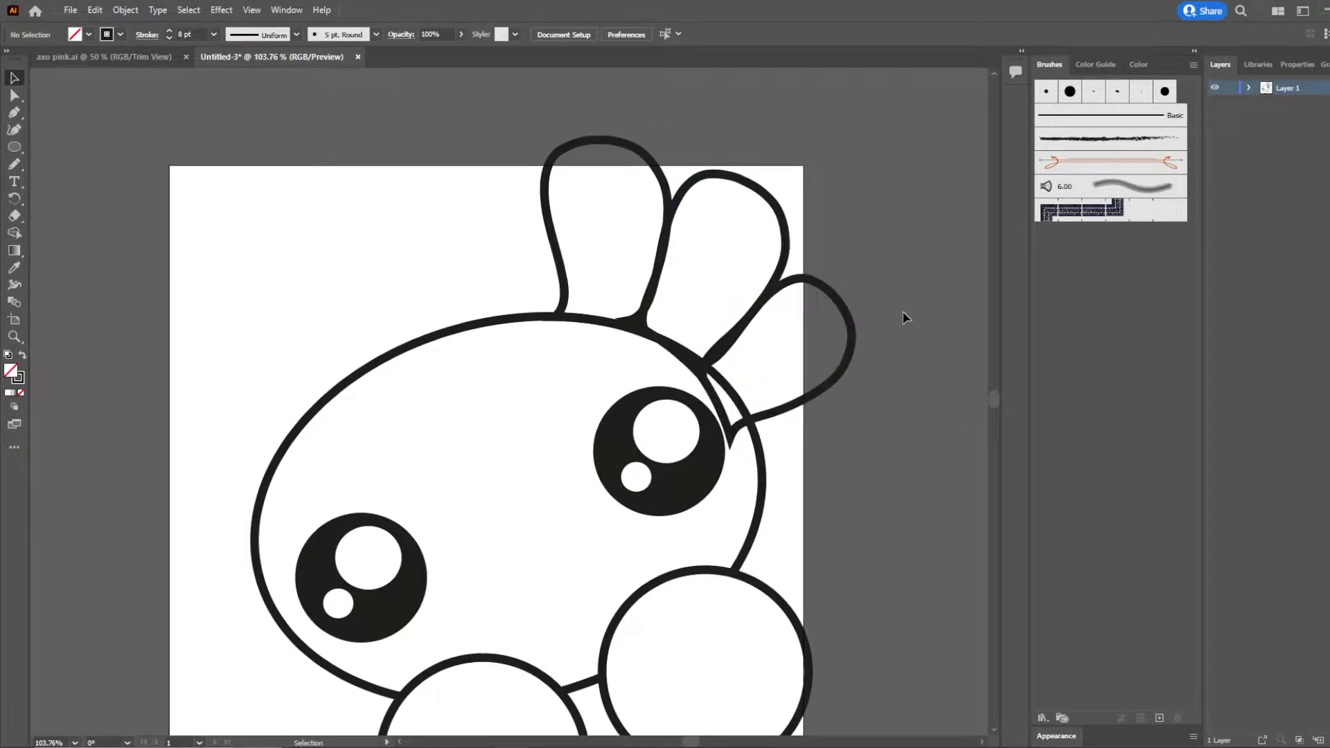
Fill the head ellipse with the magenta swatch.
scroll(902, 284, down, 1)
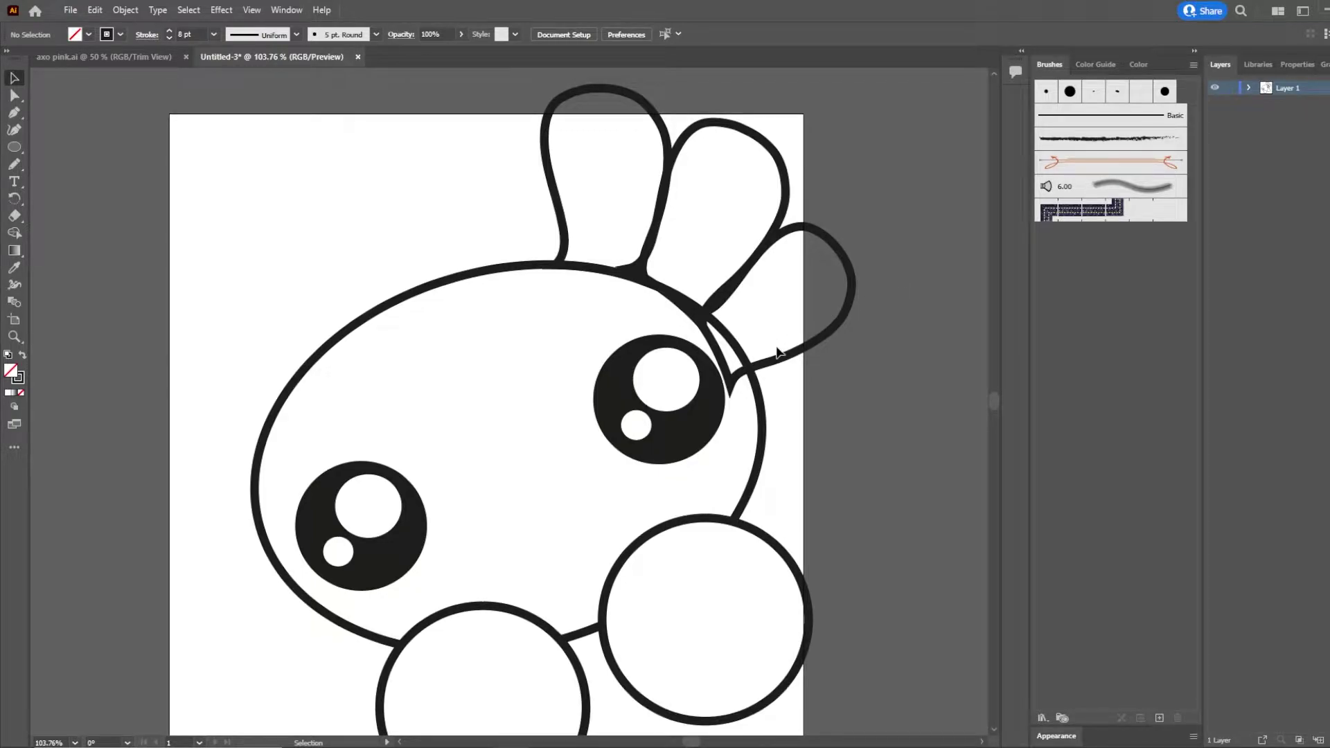
click(440, 295)
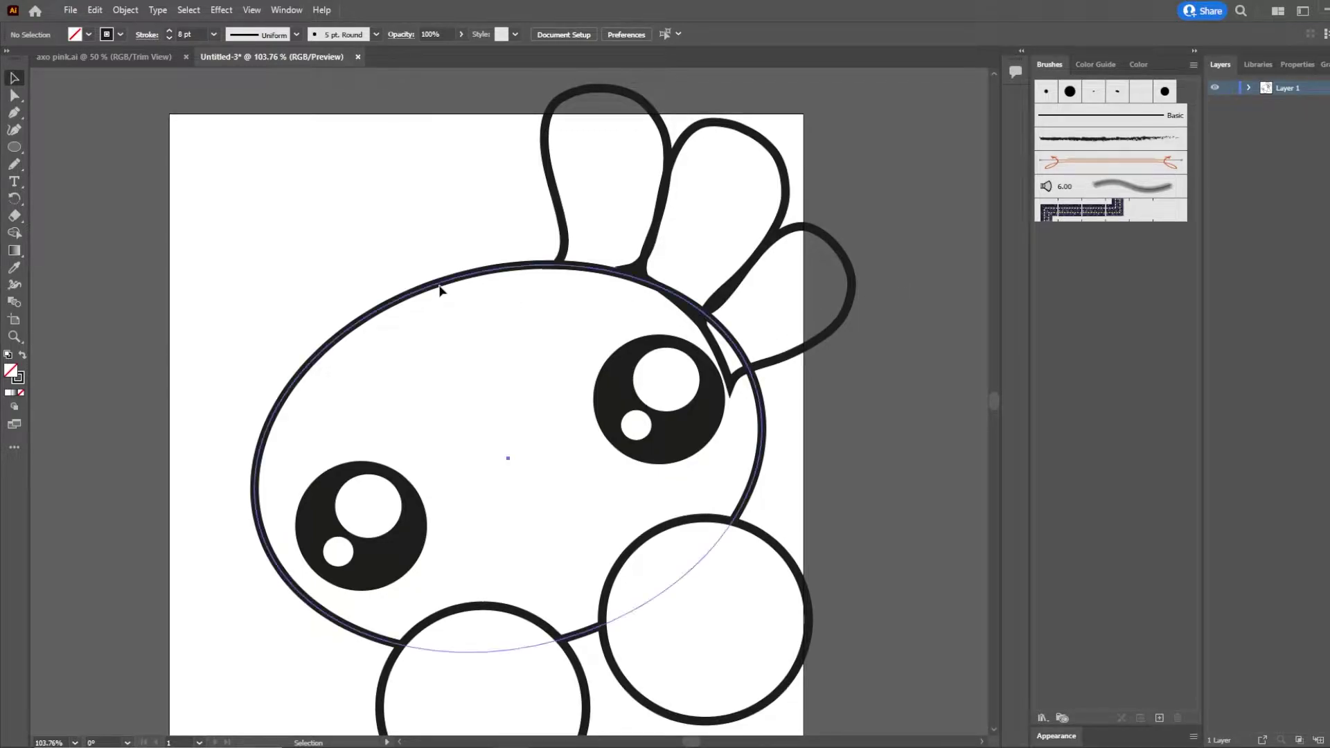
click(87, 40)
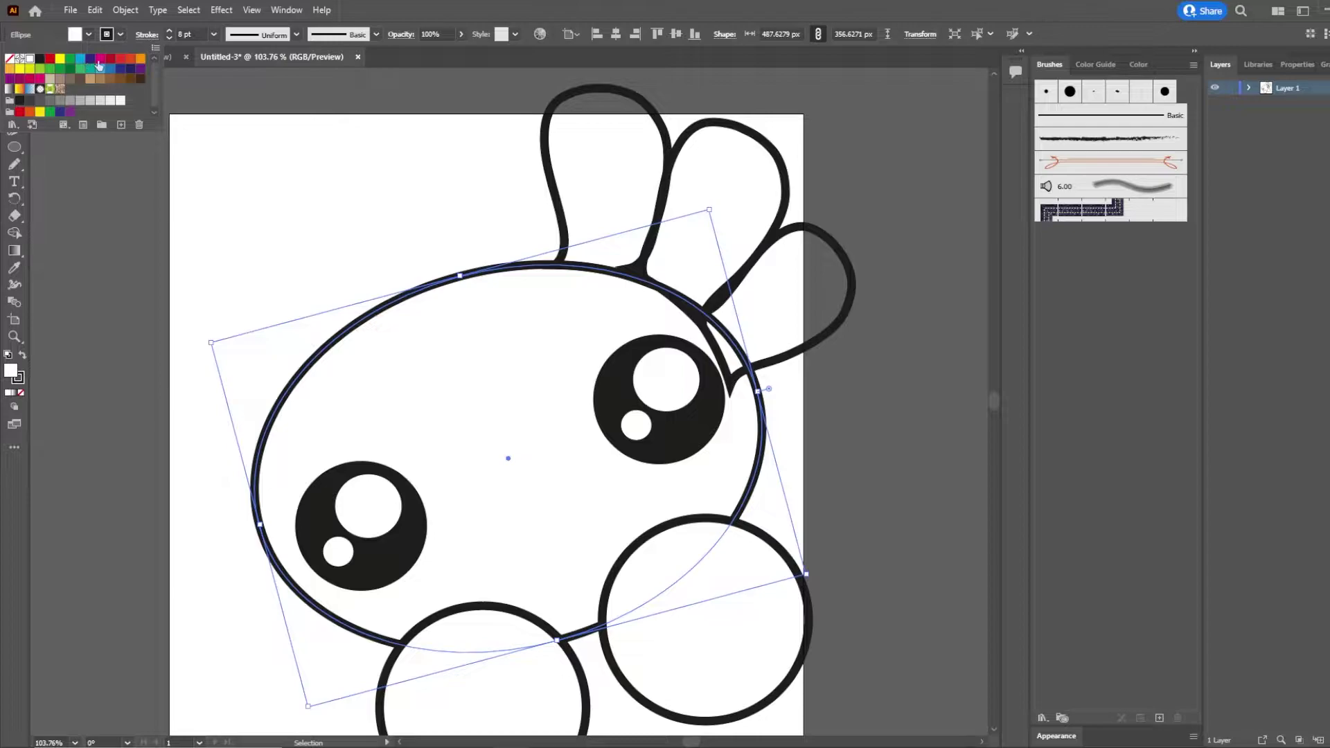
click(98, 66)
click(77, 40)
click(78, 40)
click(78, 40)
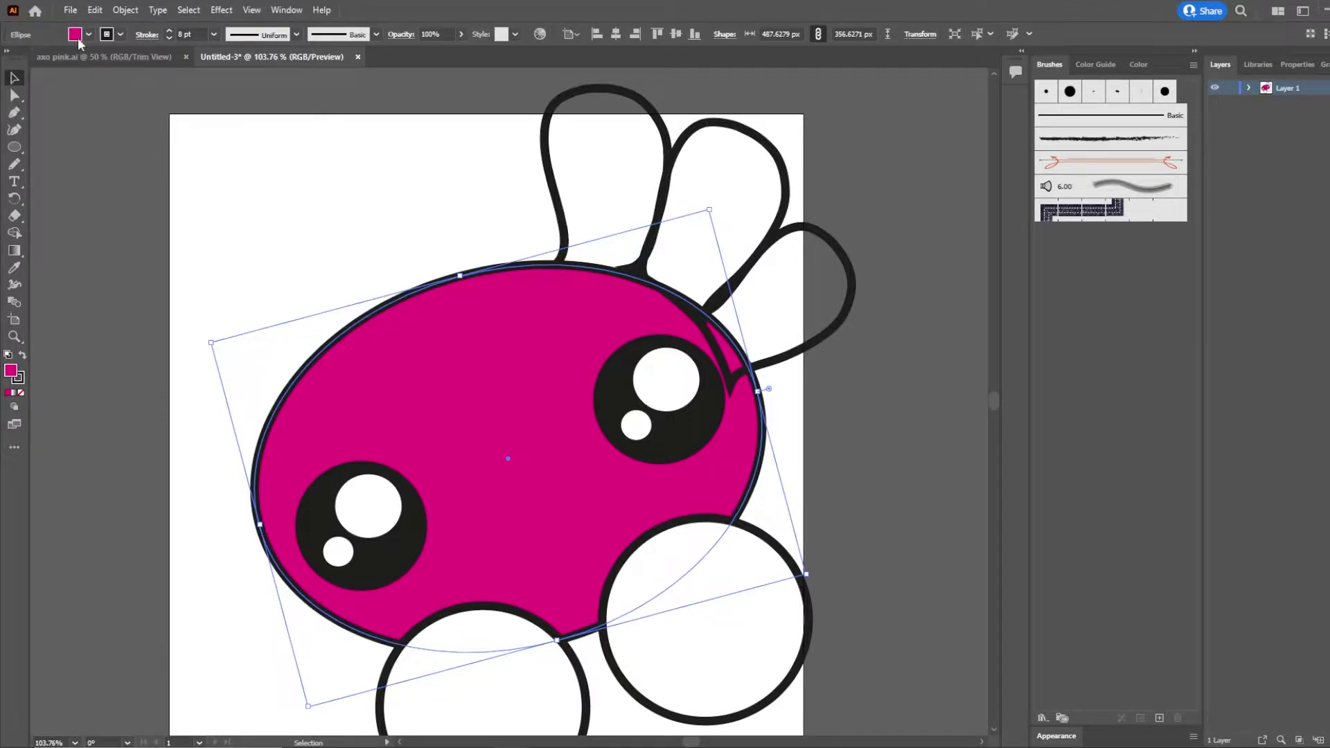
Change the head's fill to light pink #FF9CD7.
double_click(10, 372)
drag(564, 347, 572, 284)
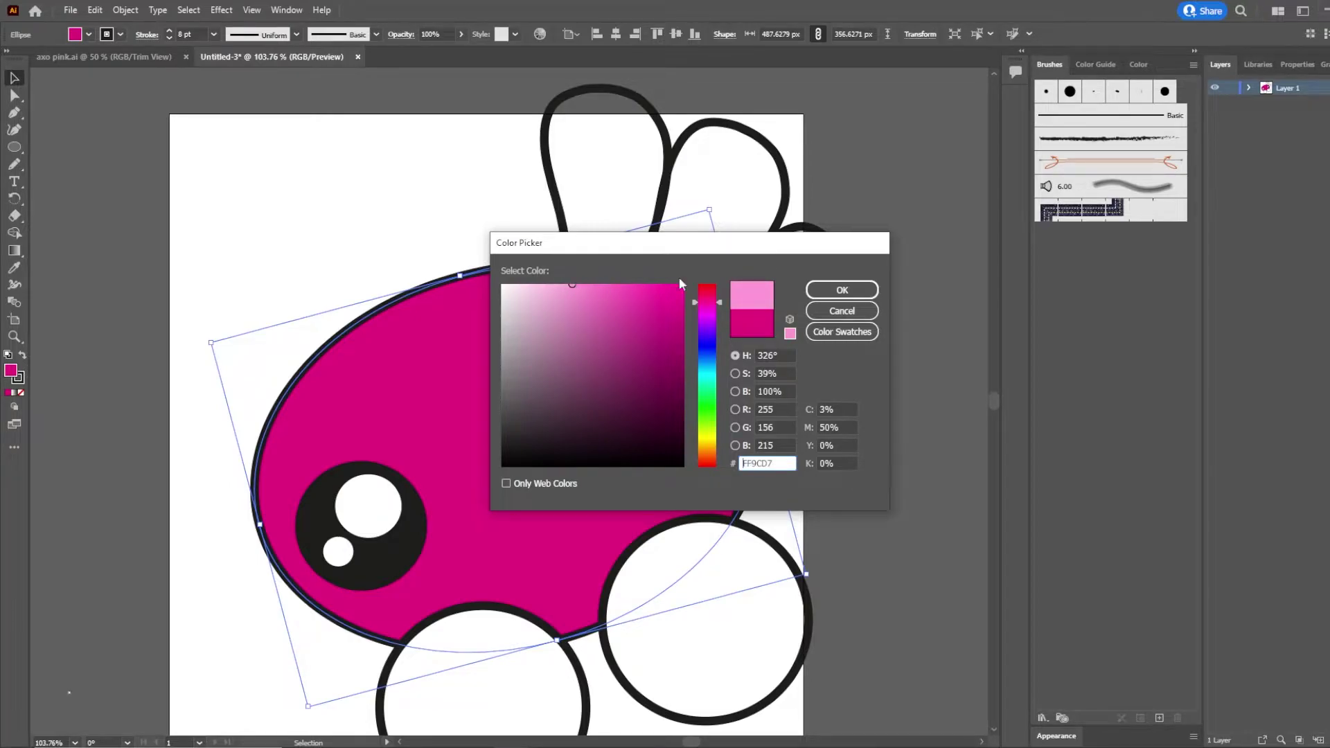
click(842, 289)
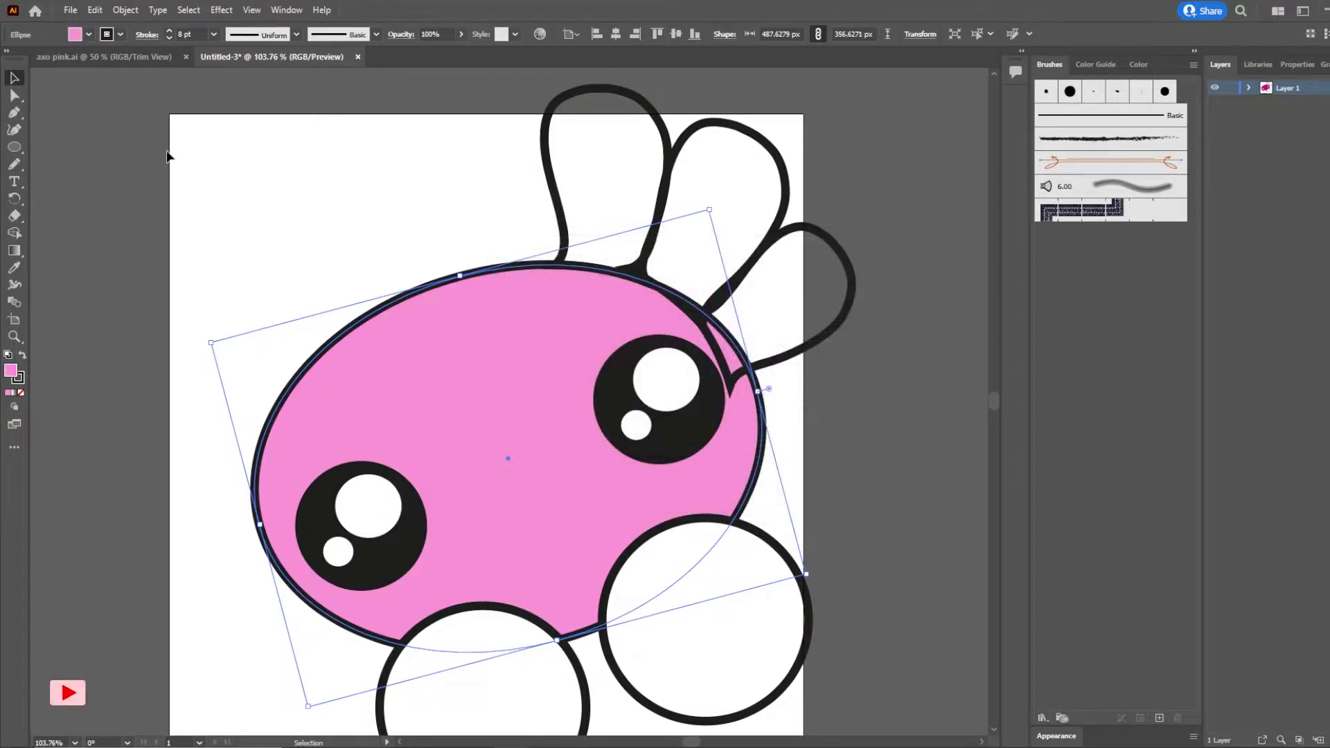
click(113, 115)
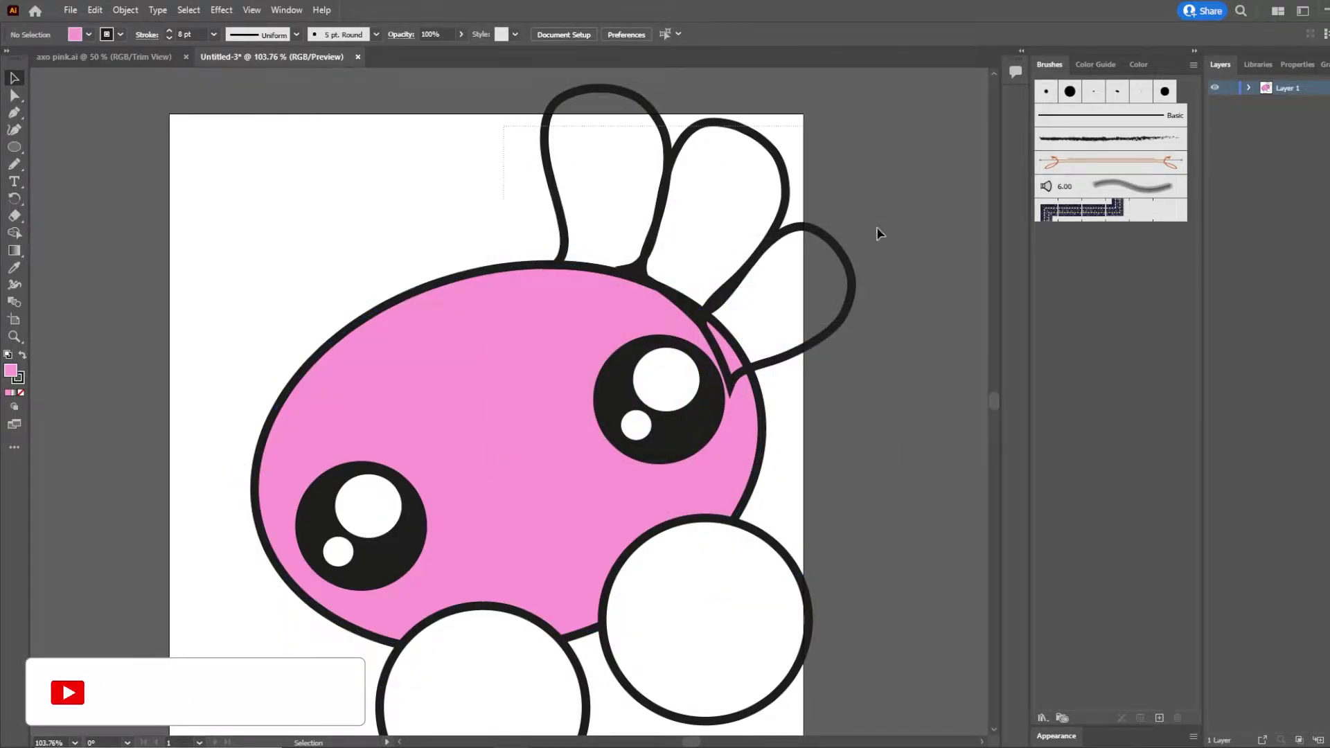
Apply the head's pink fill and outline to the three gills and both paw circles with the Eyedropper.
click(796, 256)
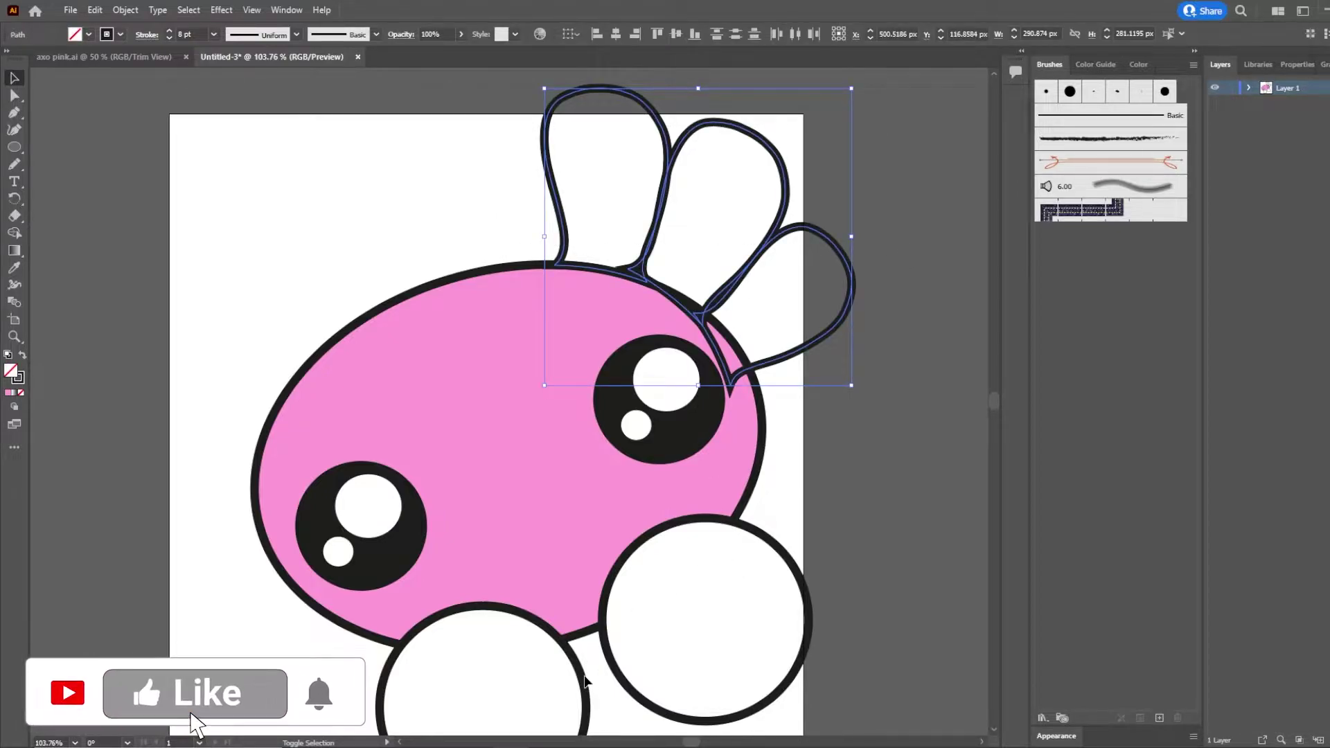
shift+click(514, 708)
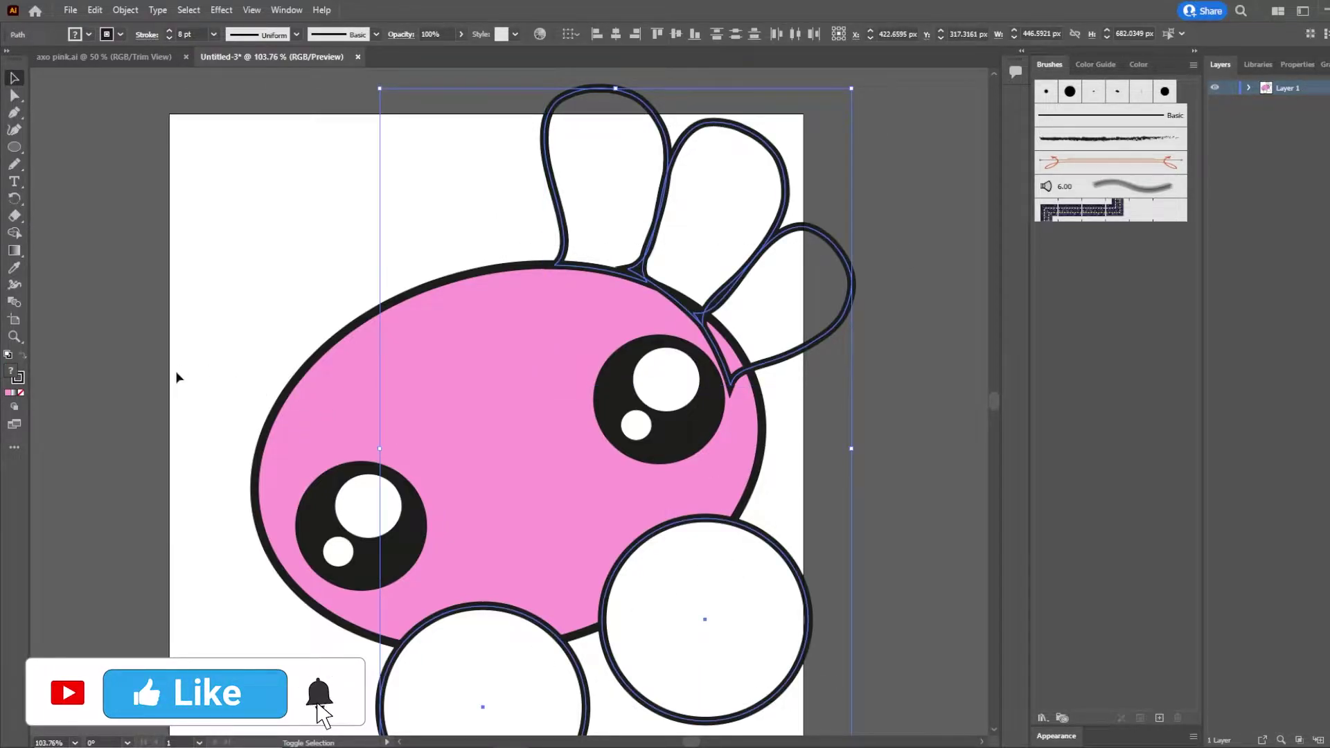
click(14, 267)
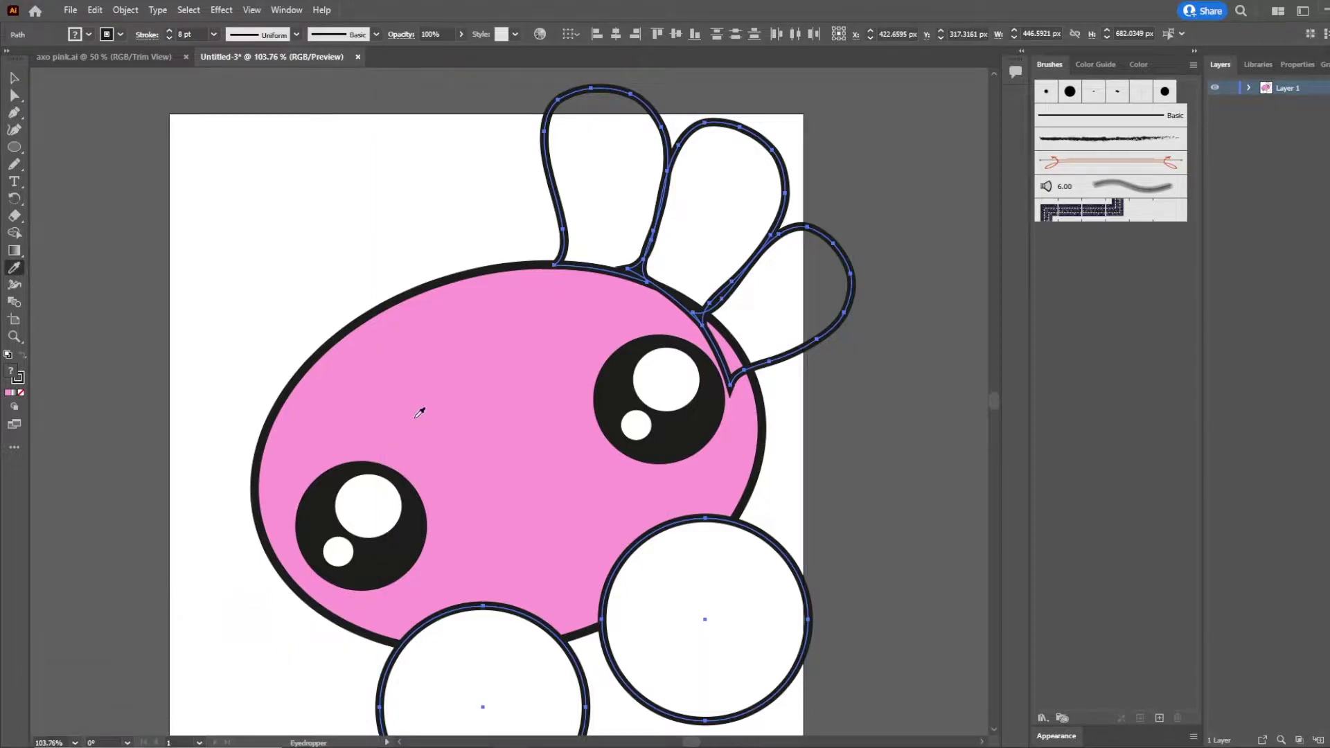
click(419, 412)
click(14, 78)
click(487, 172)
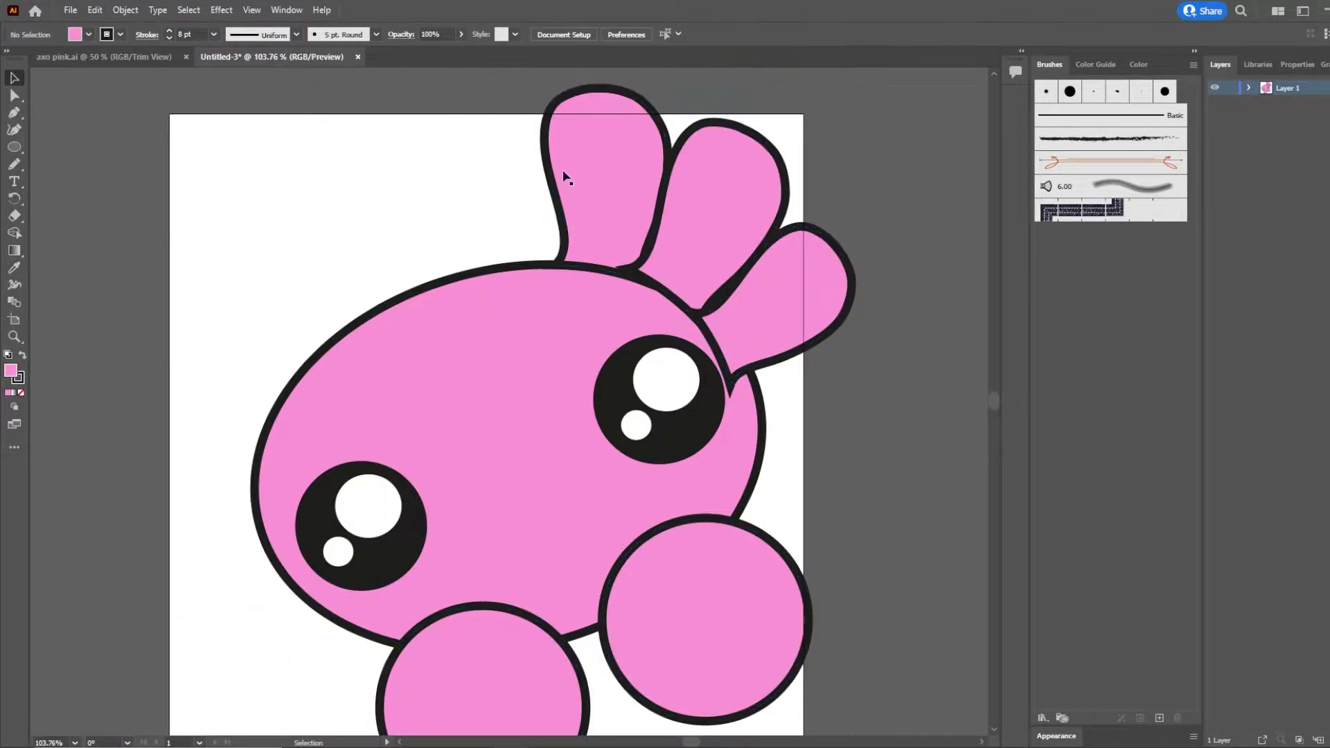
Send the three gills backward so that their bases sit behind the head ellipse.
click(846, 264)
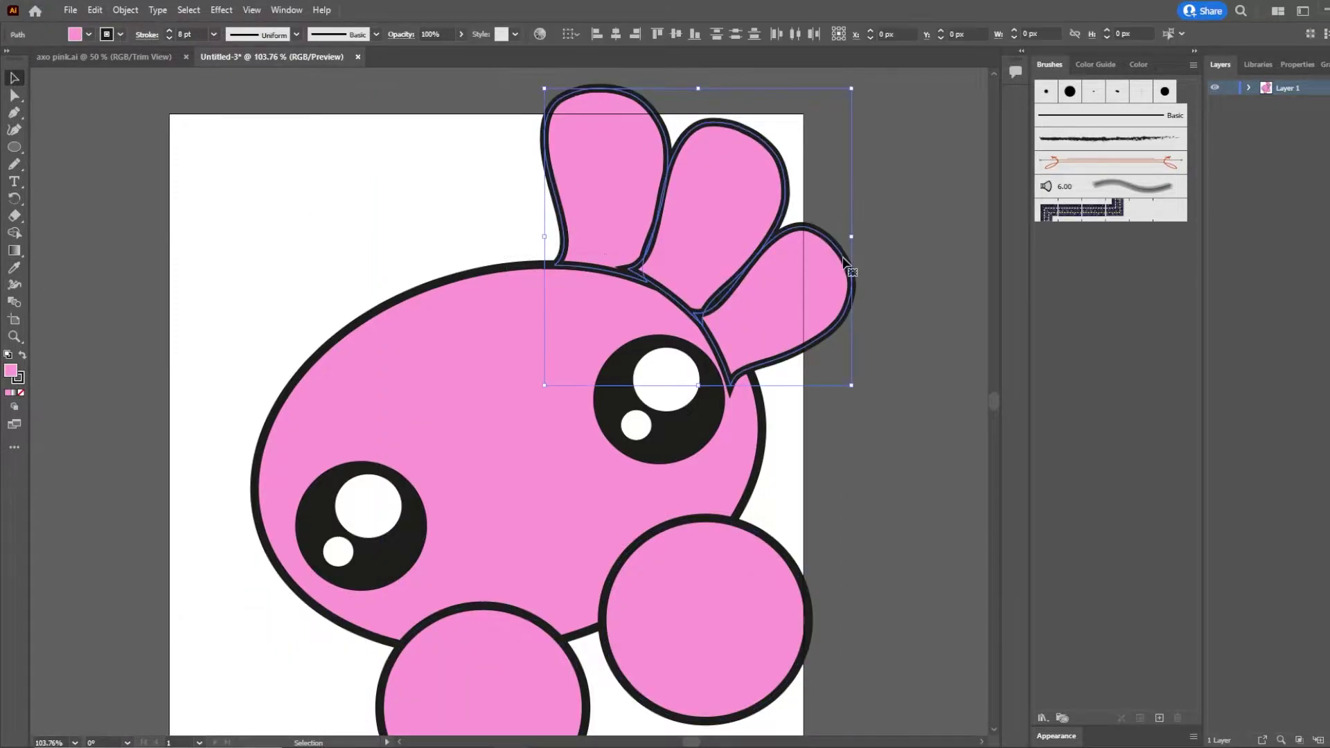
key(ctrl)
key(ctrl)
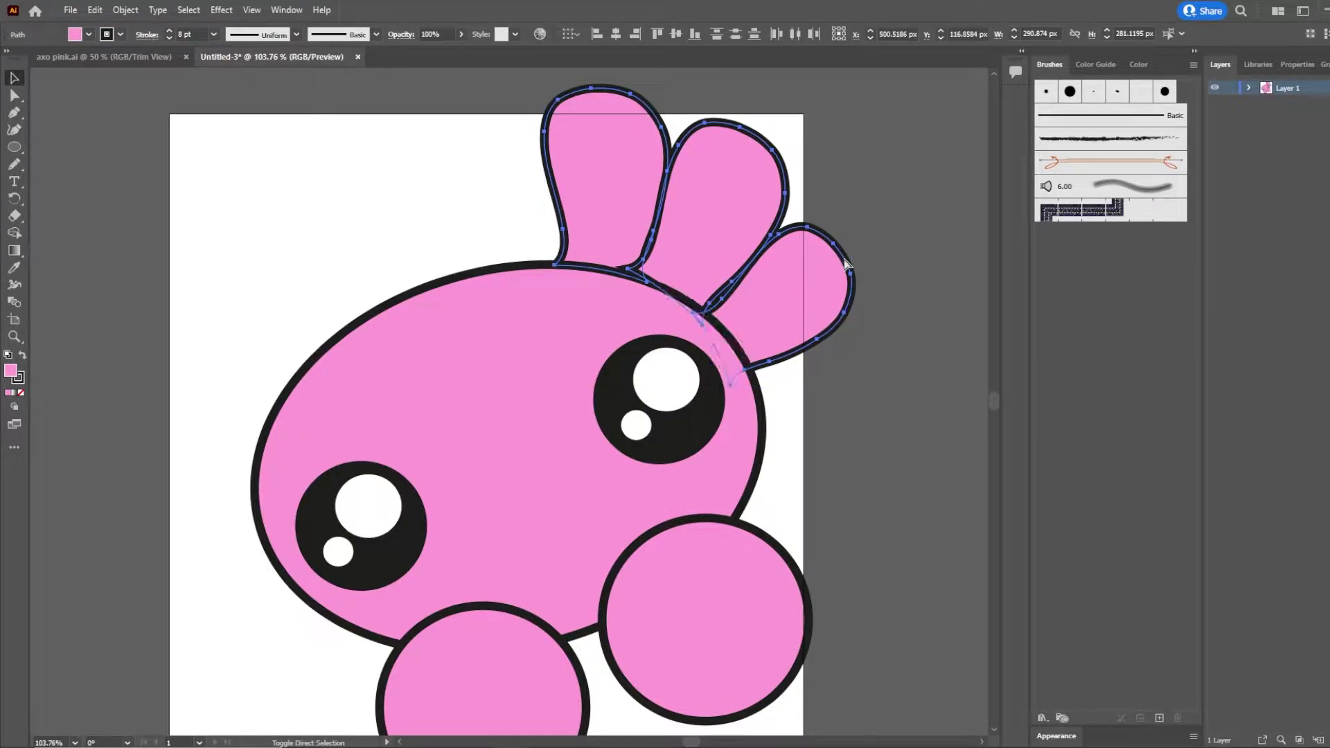
key(ctrl)
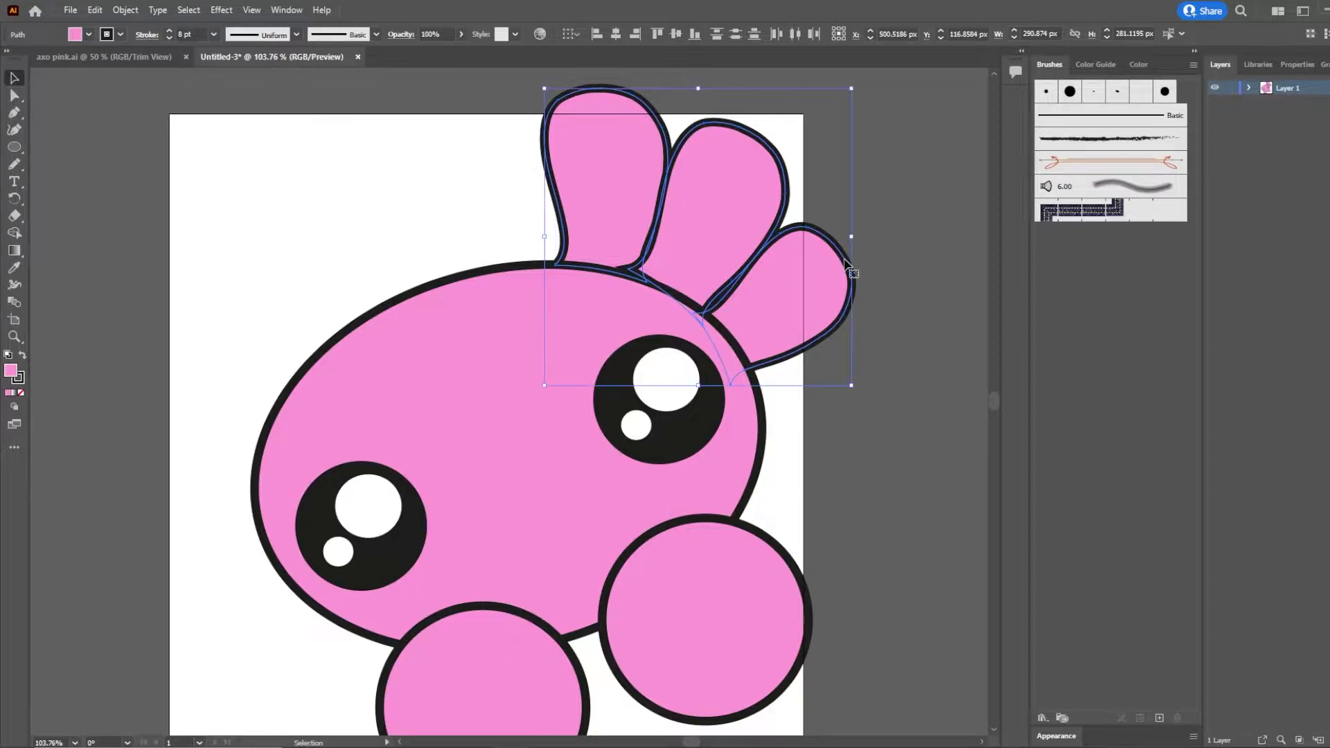
click(912, 333)
key(a)
click(697, 145)
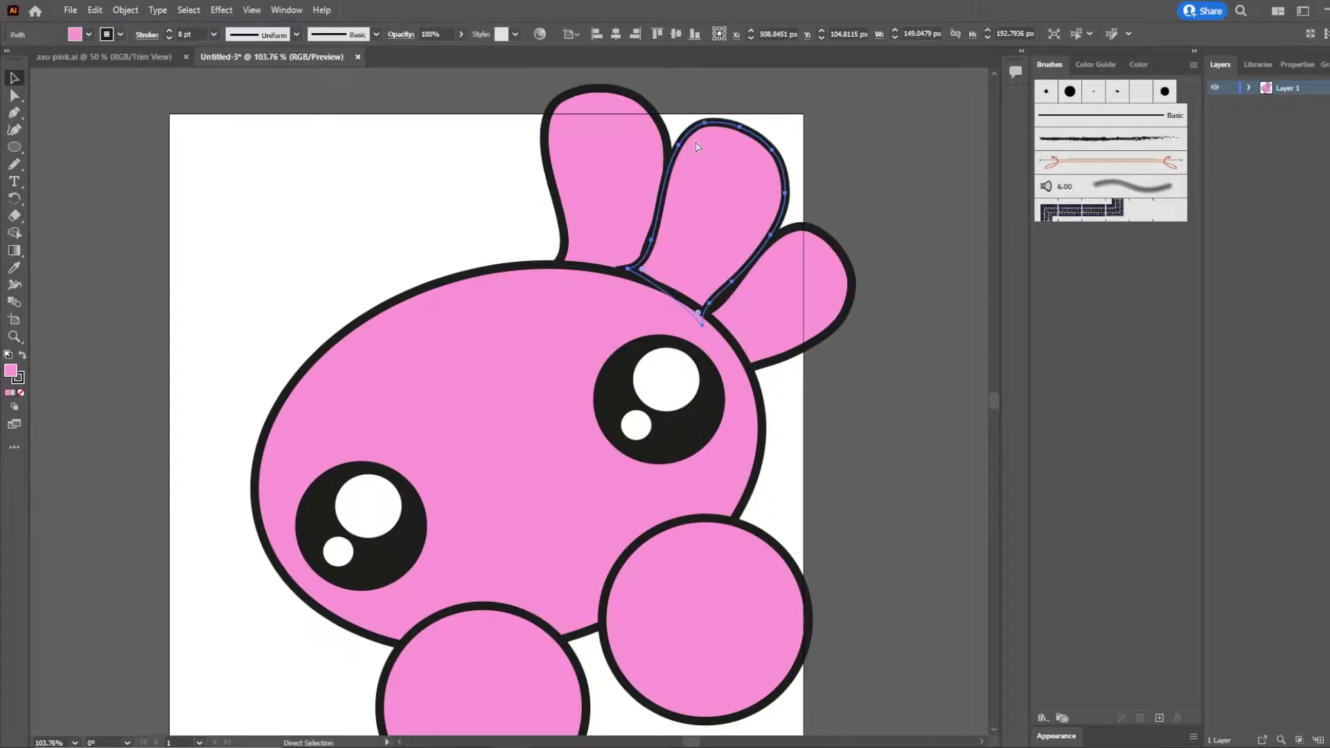
key(v)
click(866, 201)
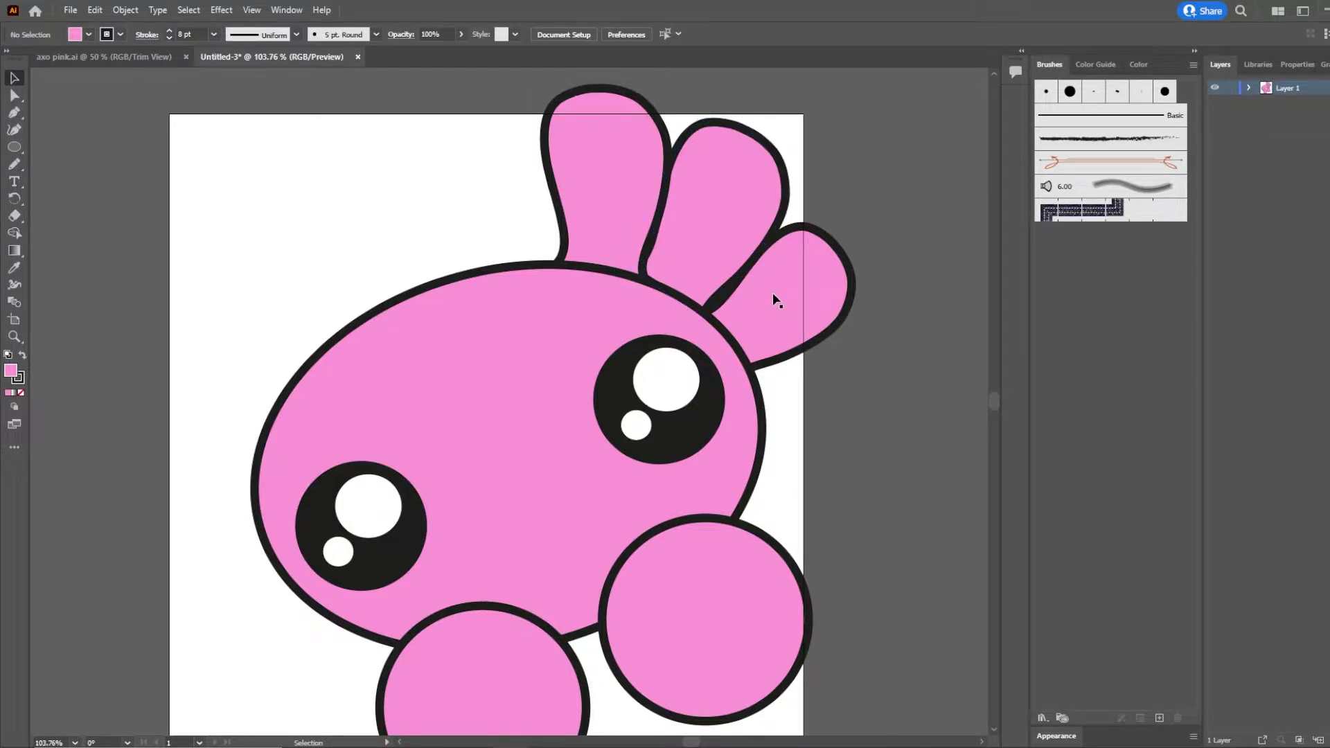
Adjust the middle and outer gills by slightly rotating and moving them, with the outer one behind, so their edges meet neatly.
click(787, 200)
mouse_move(817, 160)
mouse_down()
mouse_move(830, 168)
mouse_move(814, 171)
mouse_up()
click(871, 309)
click(840, 319)
drag(840, 315, 837, 309)
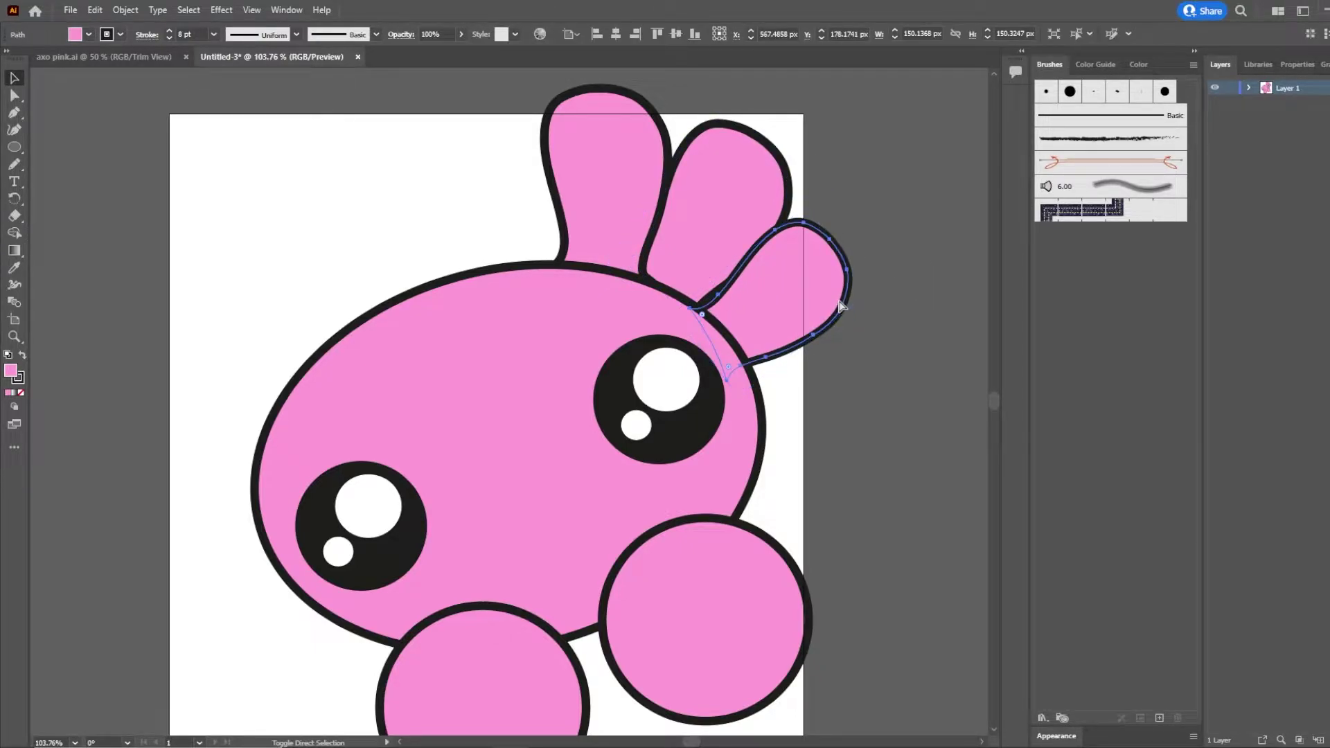
key(ctrl+bracketleft)
key(ctrl)
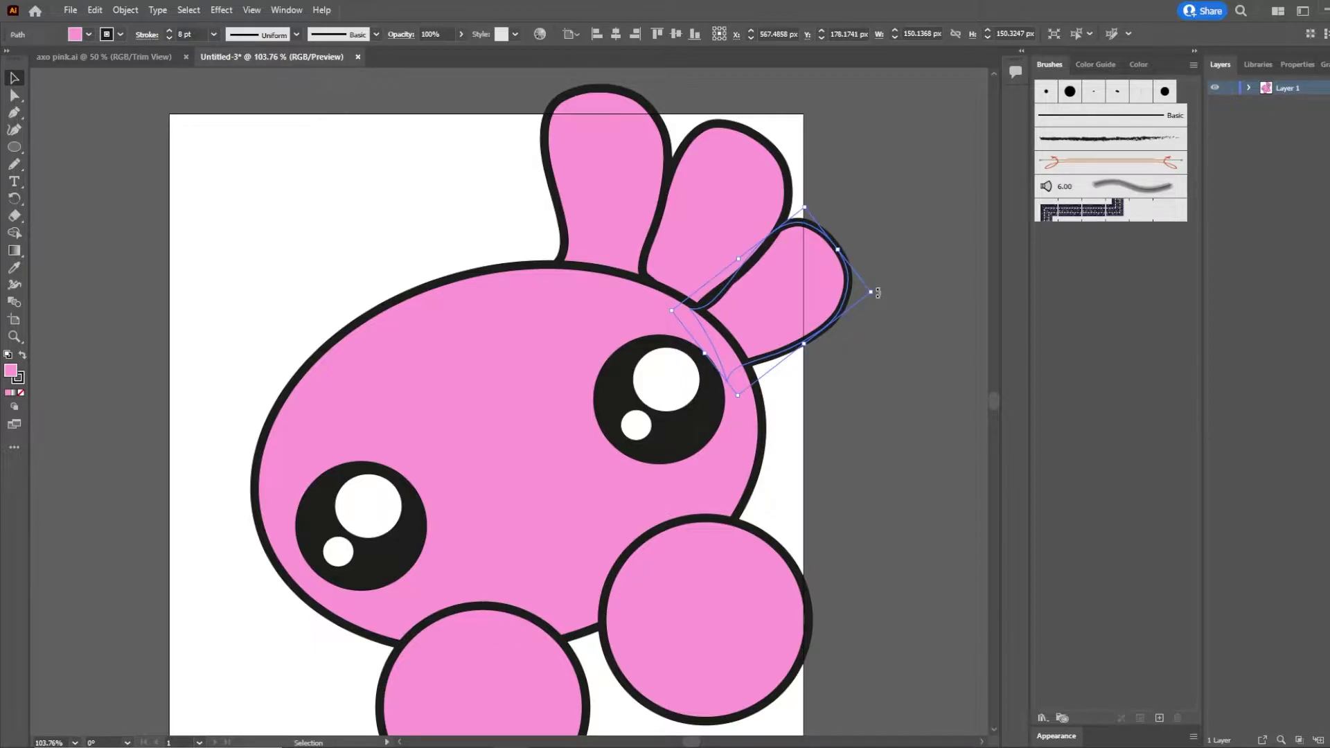
drag(877, 293, 910, 354)
click(909, 348)
Duplicate the three gills to the head's left side and reflect the copies across the vertical axis.
click(832, 254)
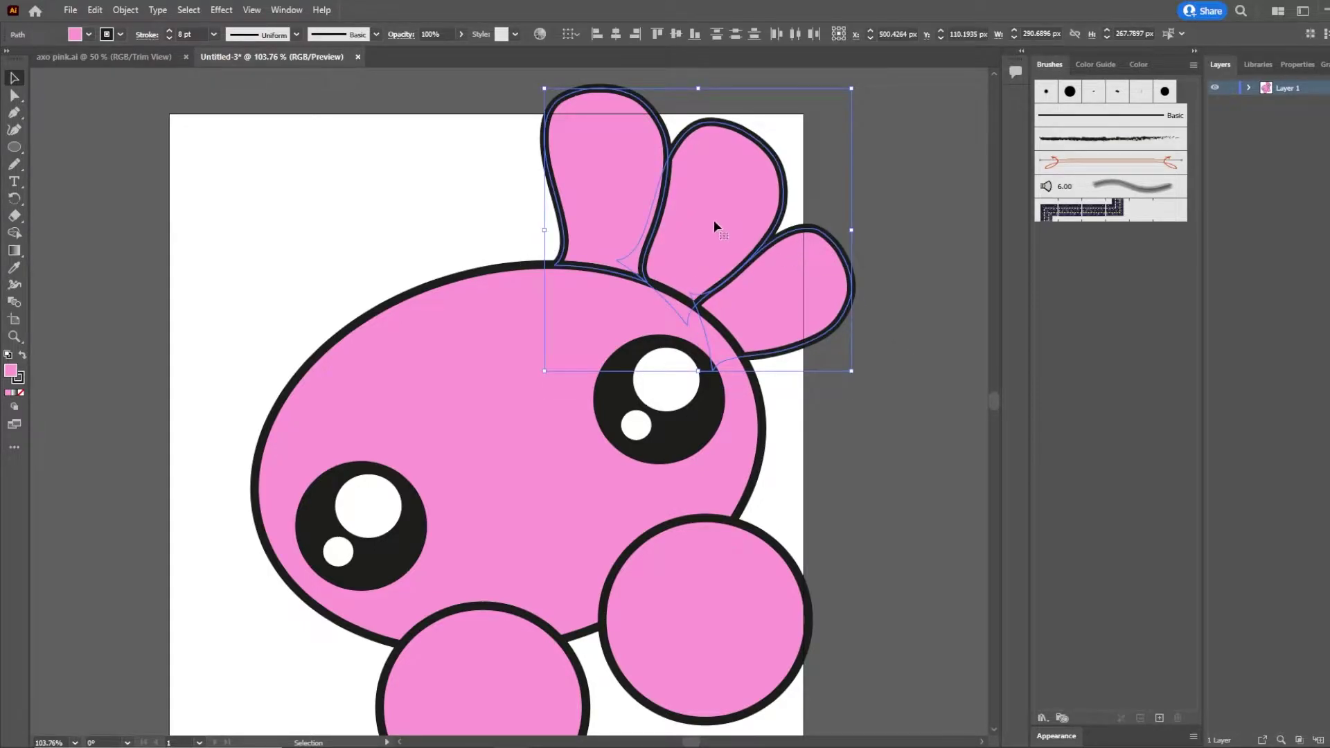
drag(716, 222, 272, 187)
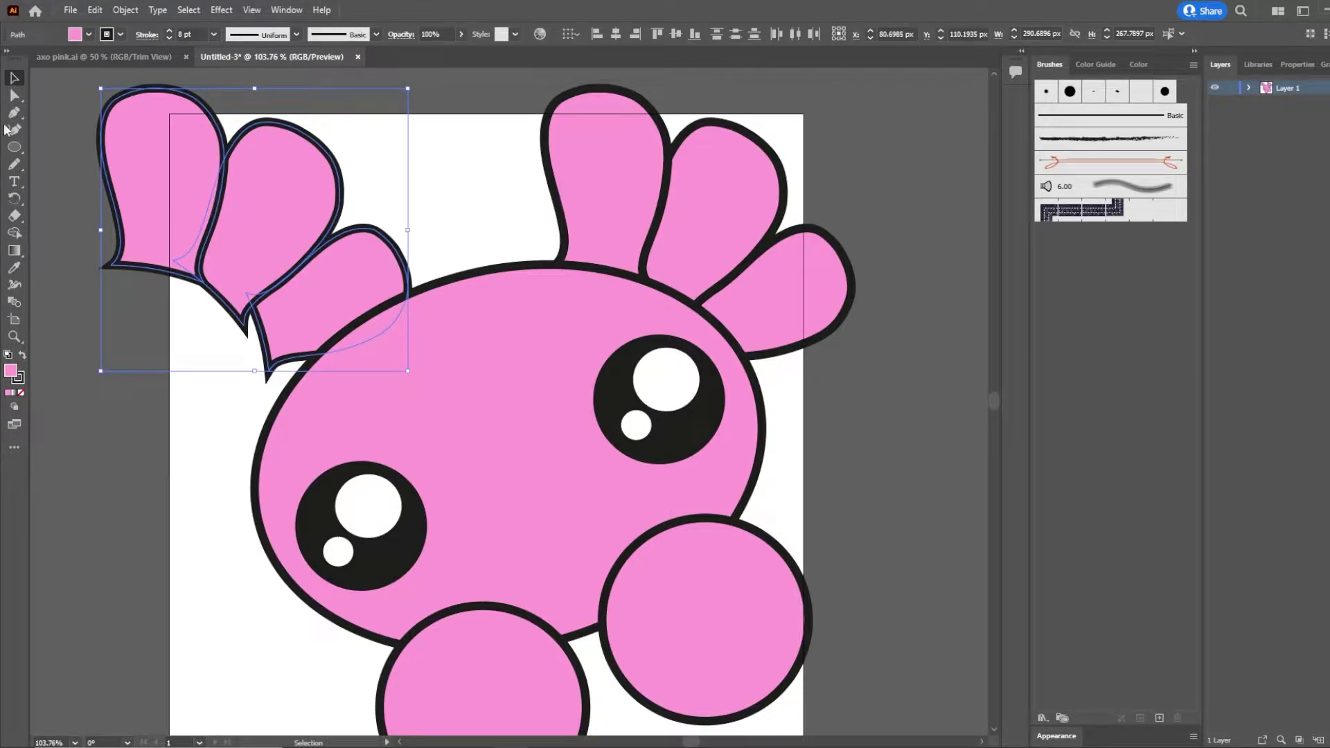
click(21, 202)
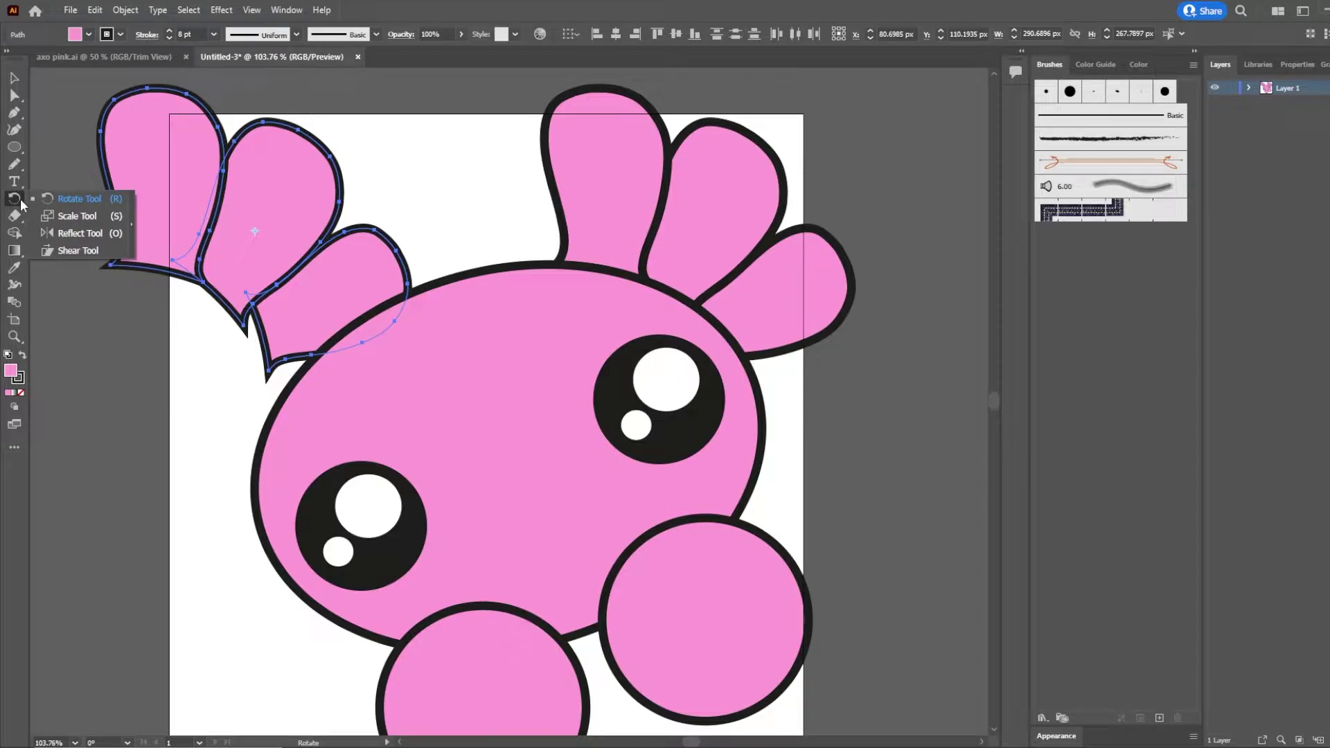
click(79, 233)
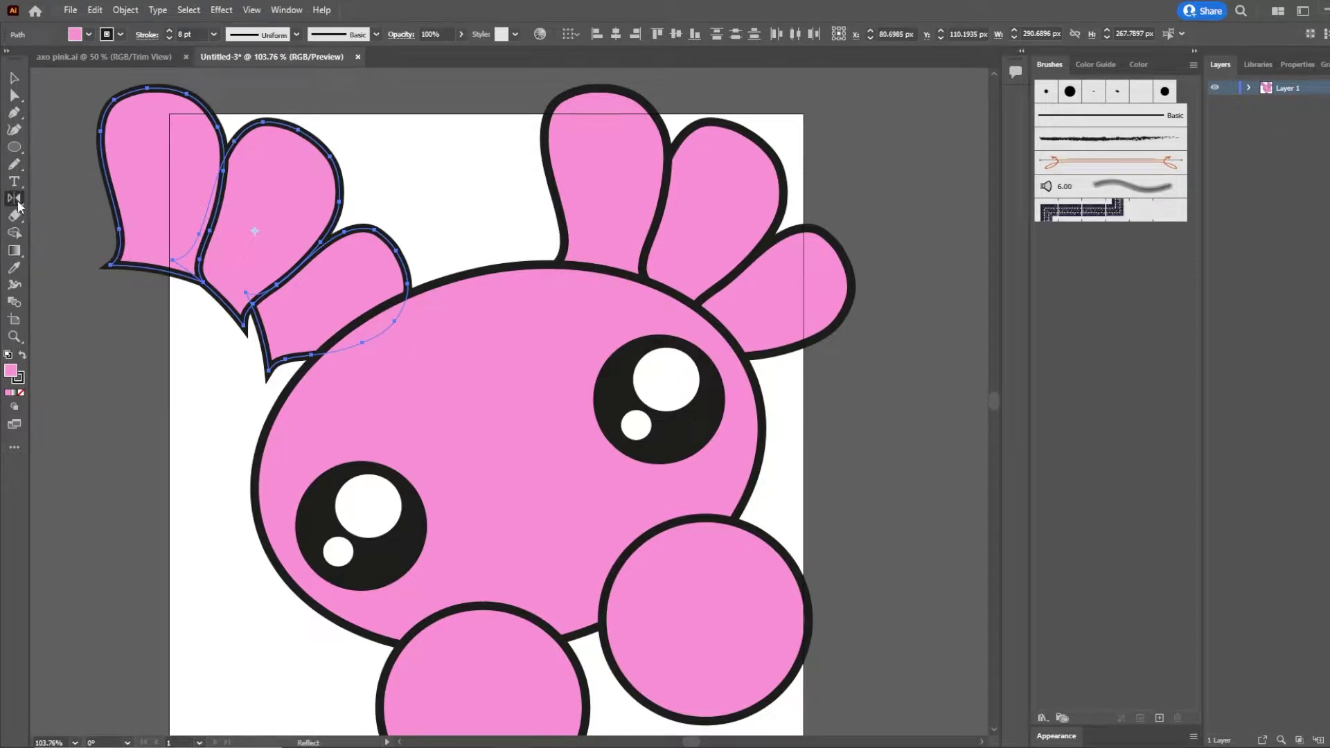
double_click(16, 199)
click(691, 471)
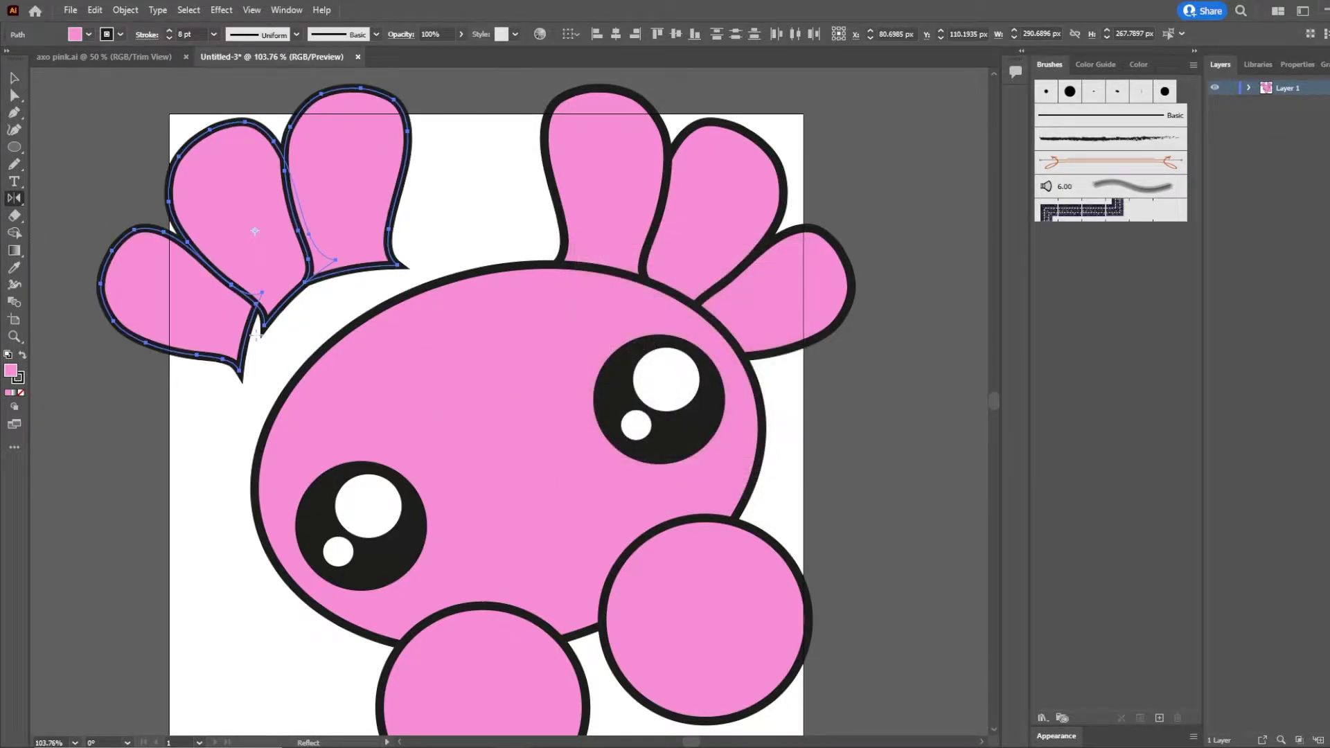
Rotate the mirrored gills counter-clockwise and place them against the head's left edge.
click(14, 77)
drag(413, 379, 505, 234)
drag(298, 284, 230, 459)
scroll(118, 235, down, 3)
drag(220, 402, 237, 402)
scroll(41, 250, up, 2)
click(39, 225)
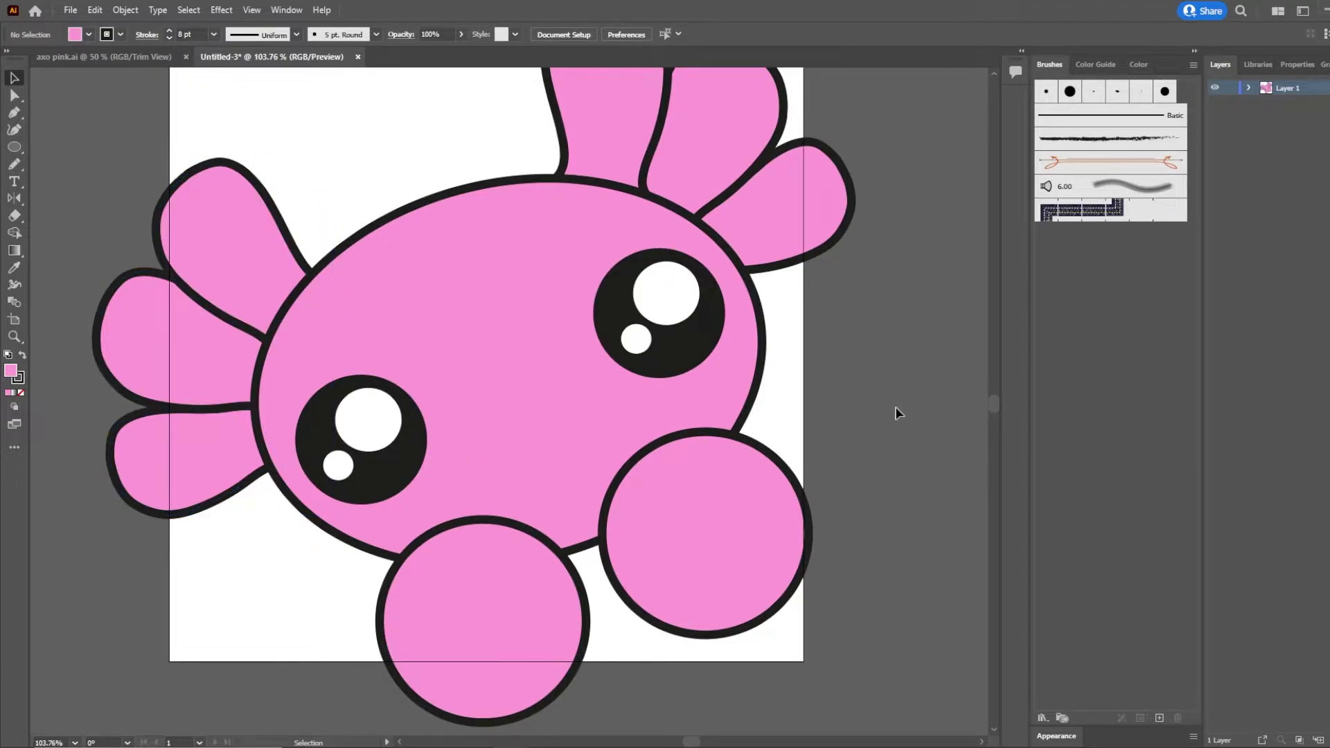
Fine-tune the left gills' position and rotation so they sit closer to the head.
scroll(930, 410, up, 2)
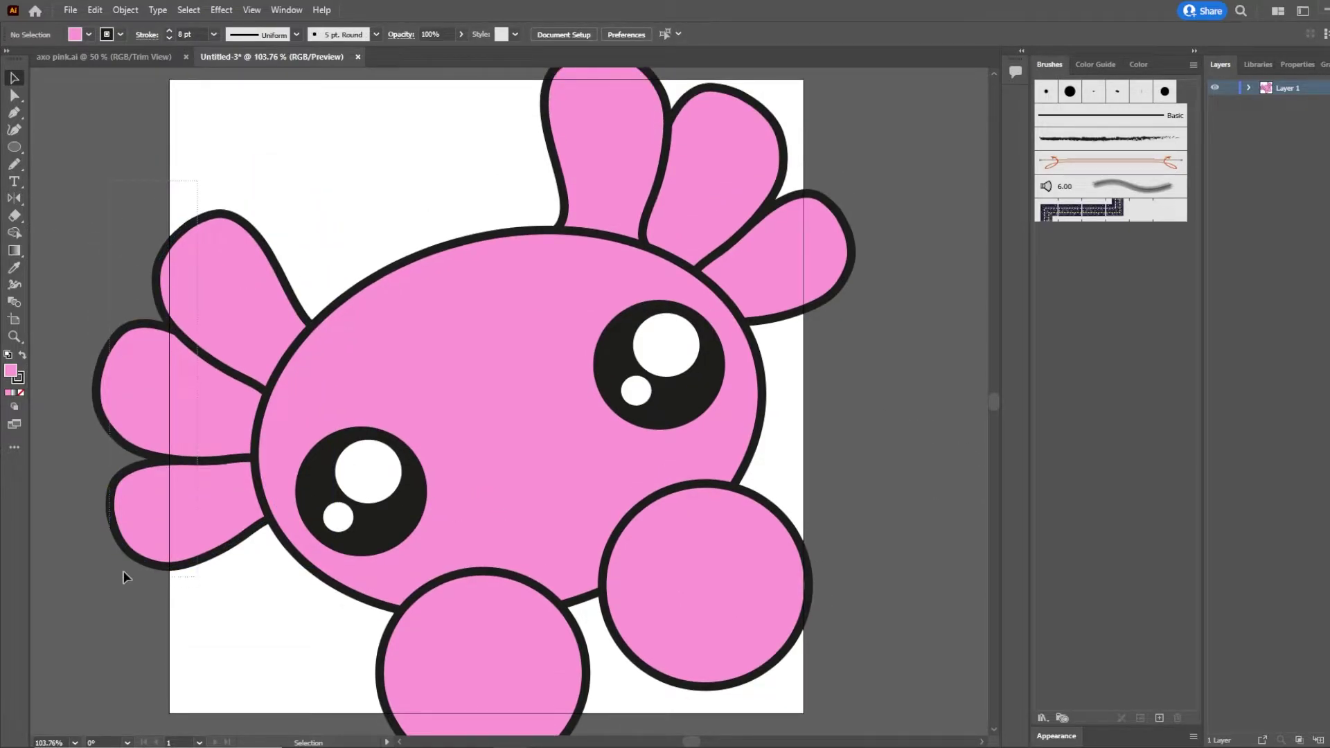
drag(124, 573, 176, 578)
drag(340, 575, 351, 565)
drag(255, 338, 254, 320)
click(53, 247)
Draw a curved mouth stroke about 51 × 61 px between the eyes with the Pencil tool and apply the lens-shaped width profile.
scroll(53, 247, down, 3)
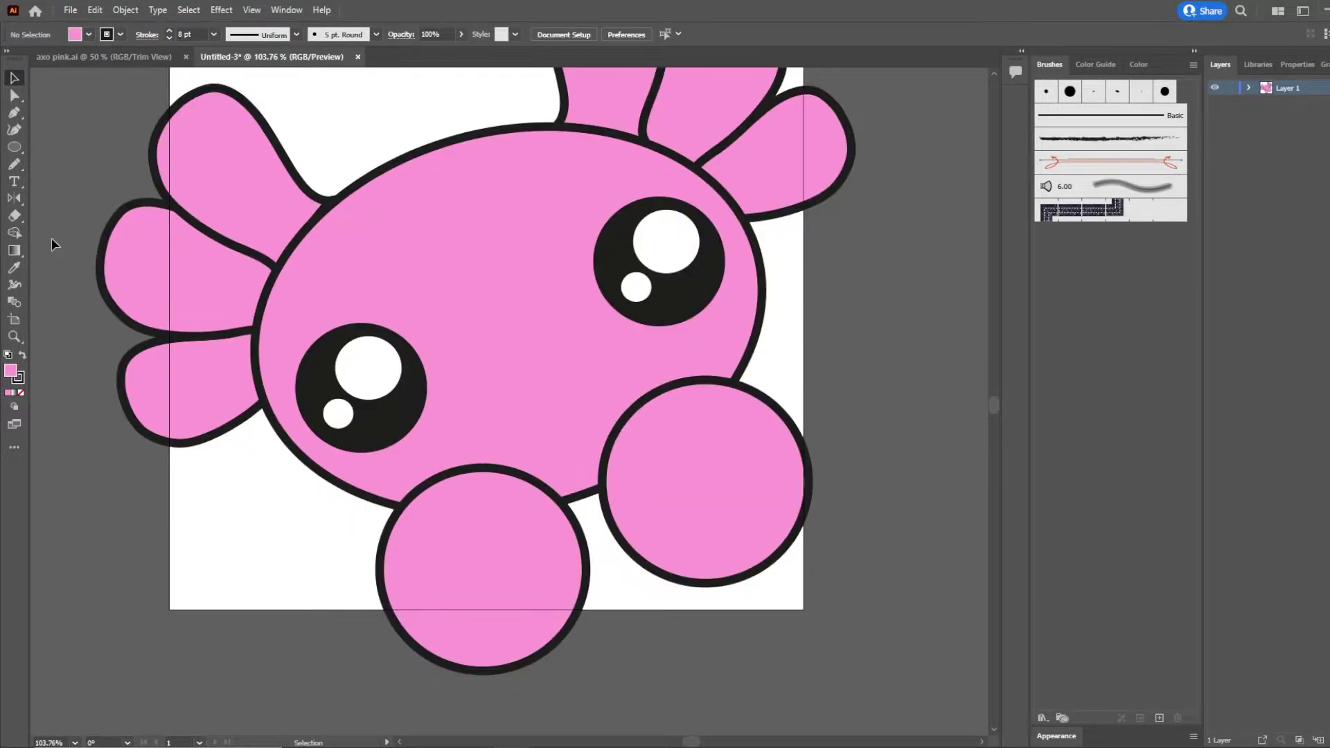
click(17, 171)
drag(469, 435, 466, 440)
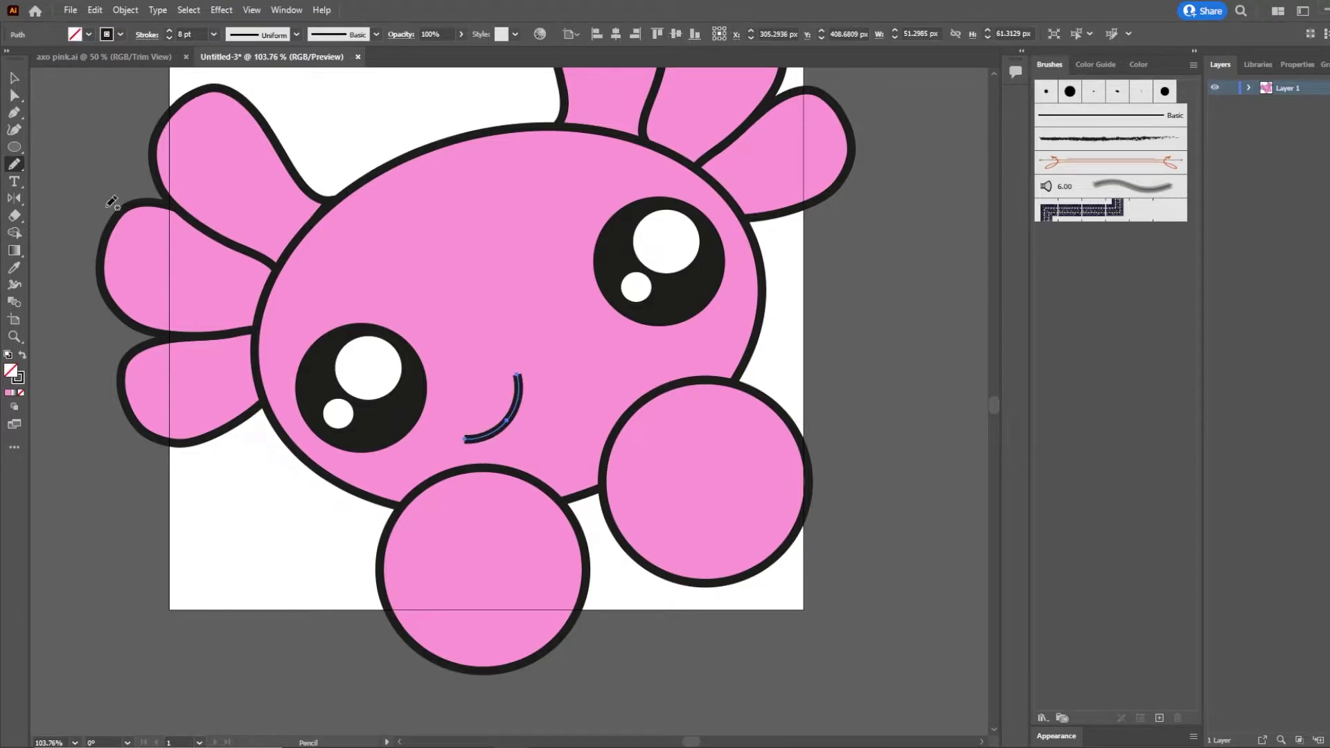
click(13, 78)
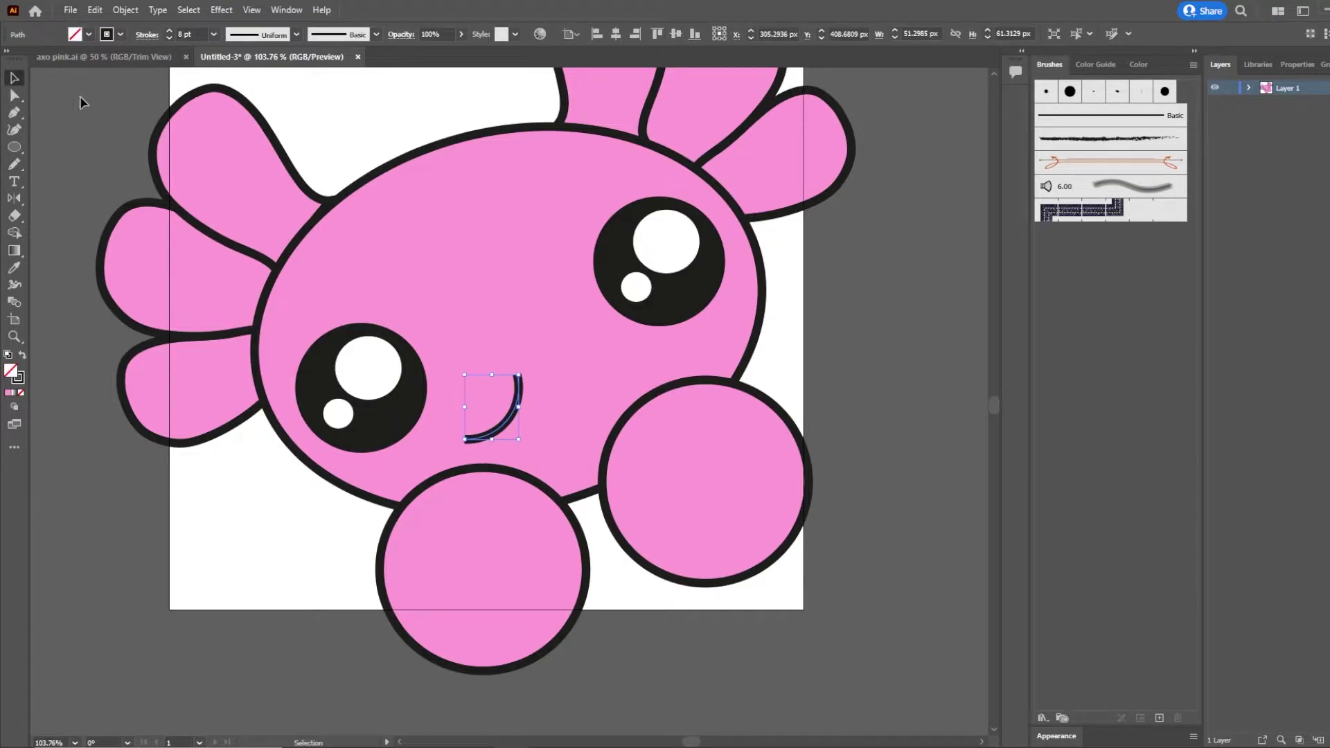
click(297, 34)
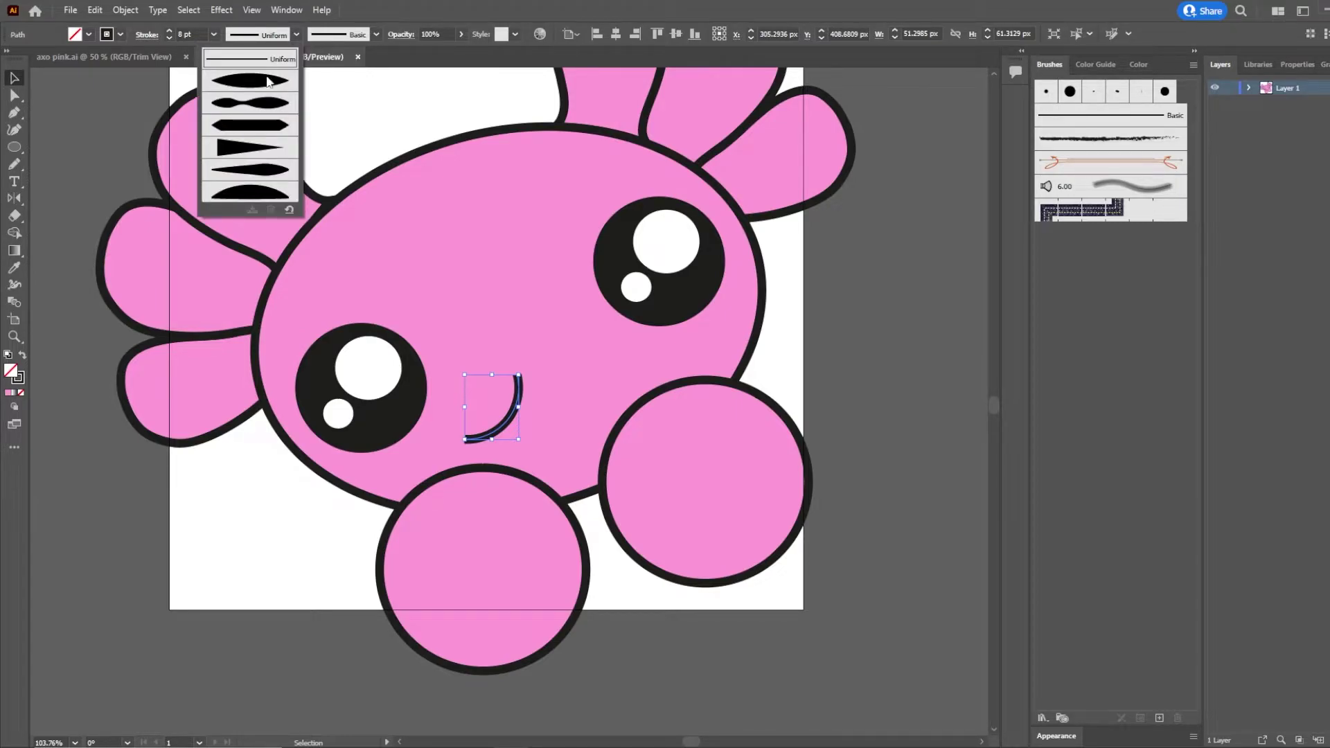
click(258, 84)
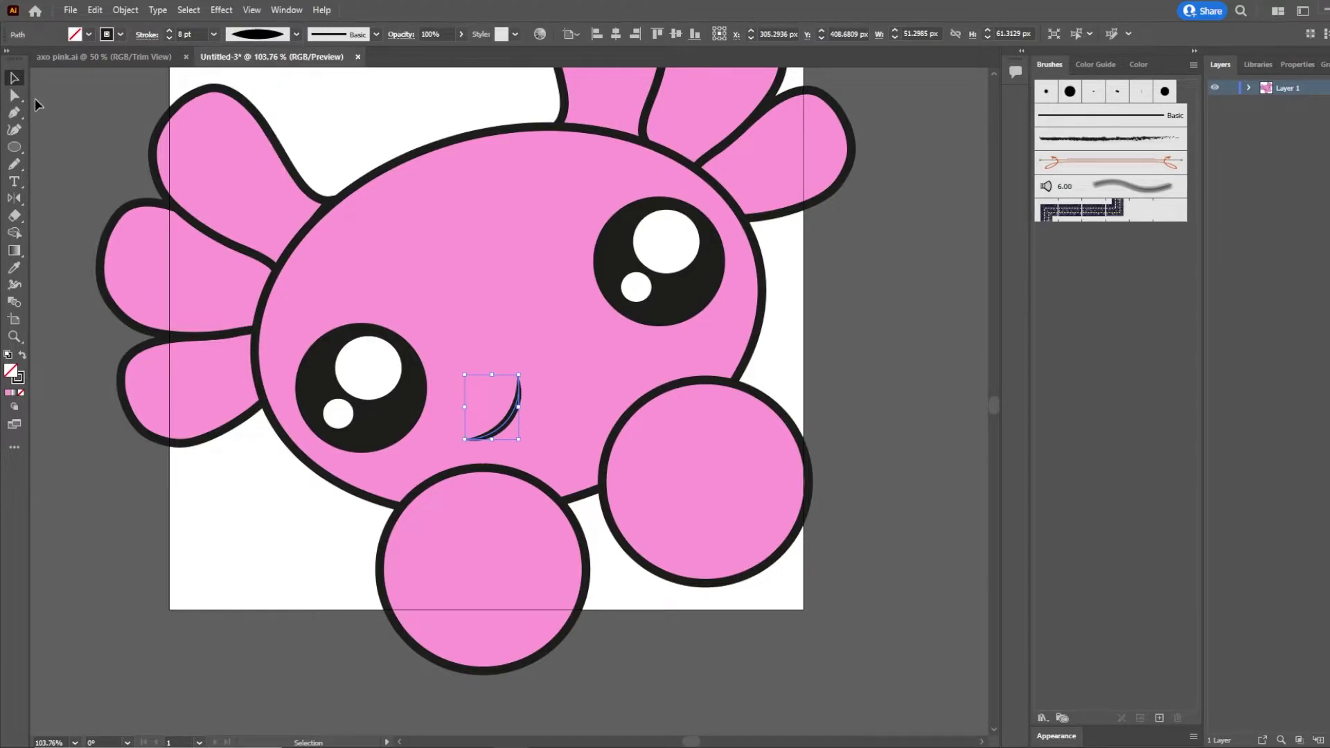
click(110, 133)
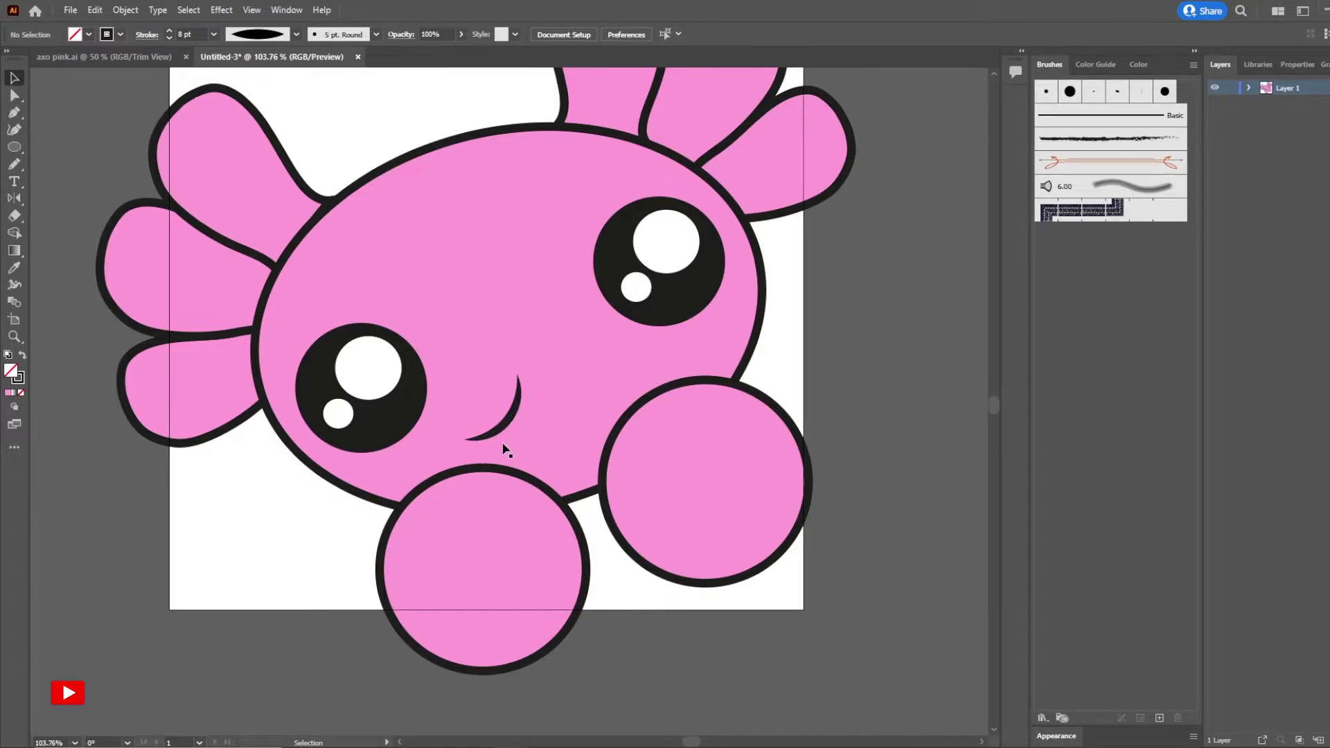
Duplicate the mouth curve to the right, reflect the copy across the vertical axis, and rotate it to meet the first curve's upper end.
drag(508, 446, 508, 431)
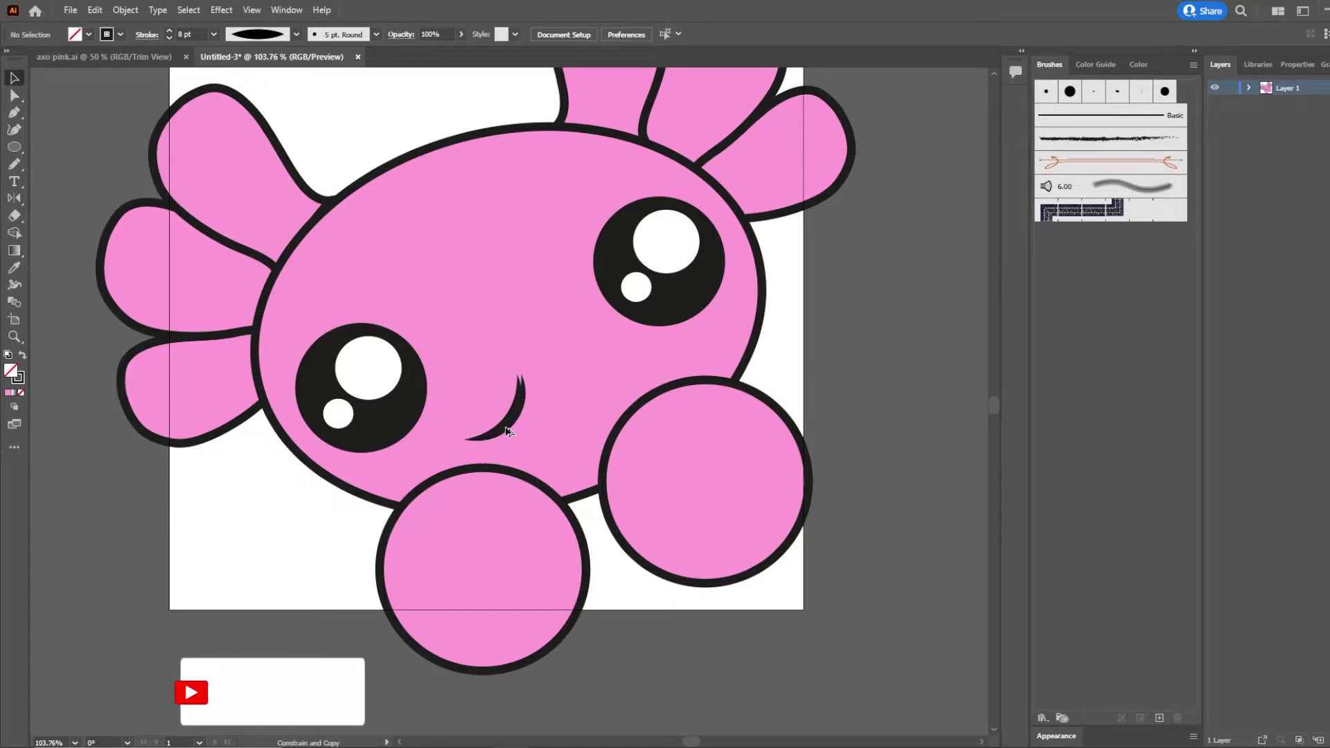
drag(508, 431, 543, 431)
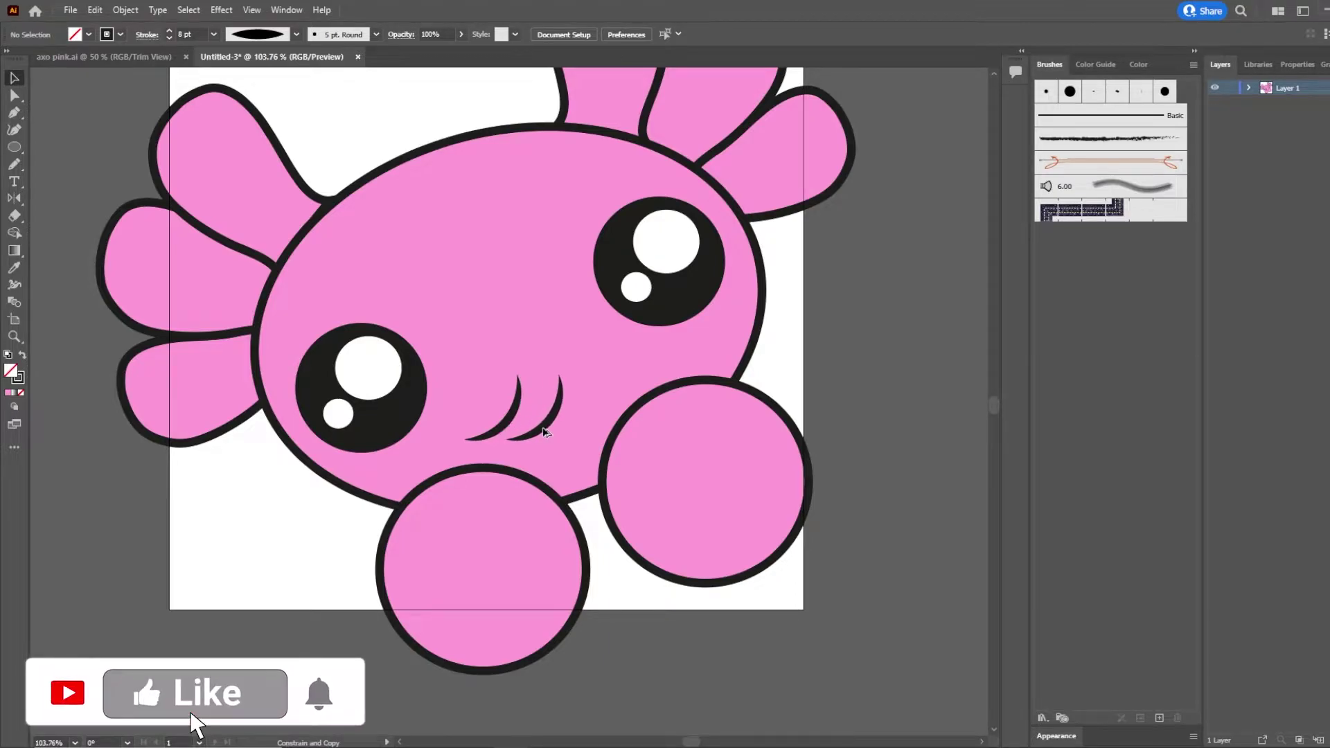
double_click(13, 198)
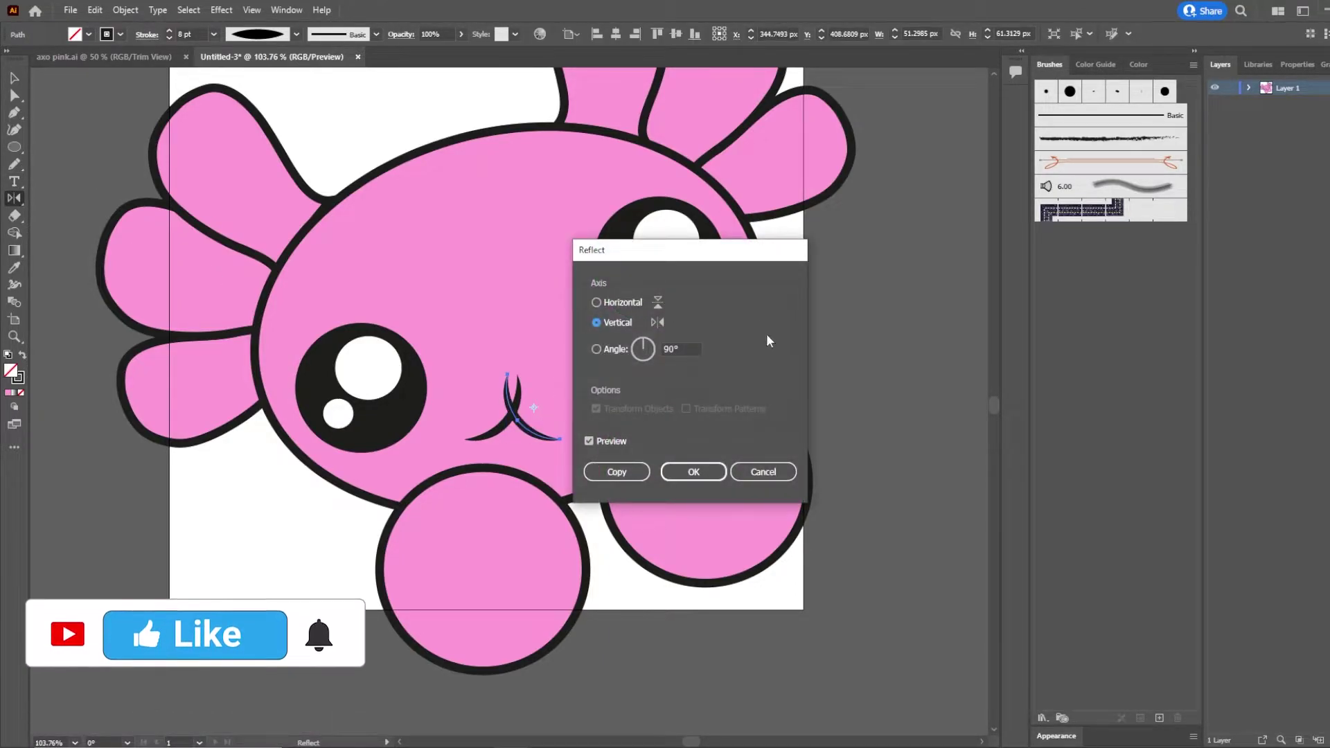
click(686, 473)
click(14, 78)
drag(531, 432, 553, 415)
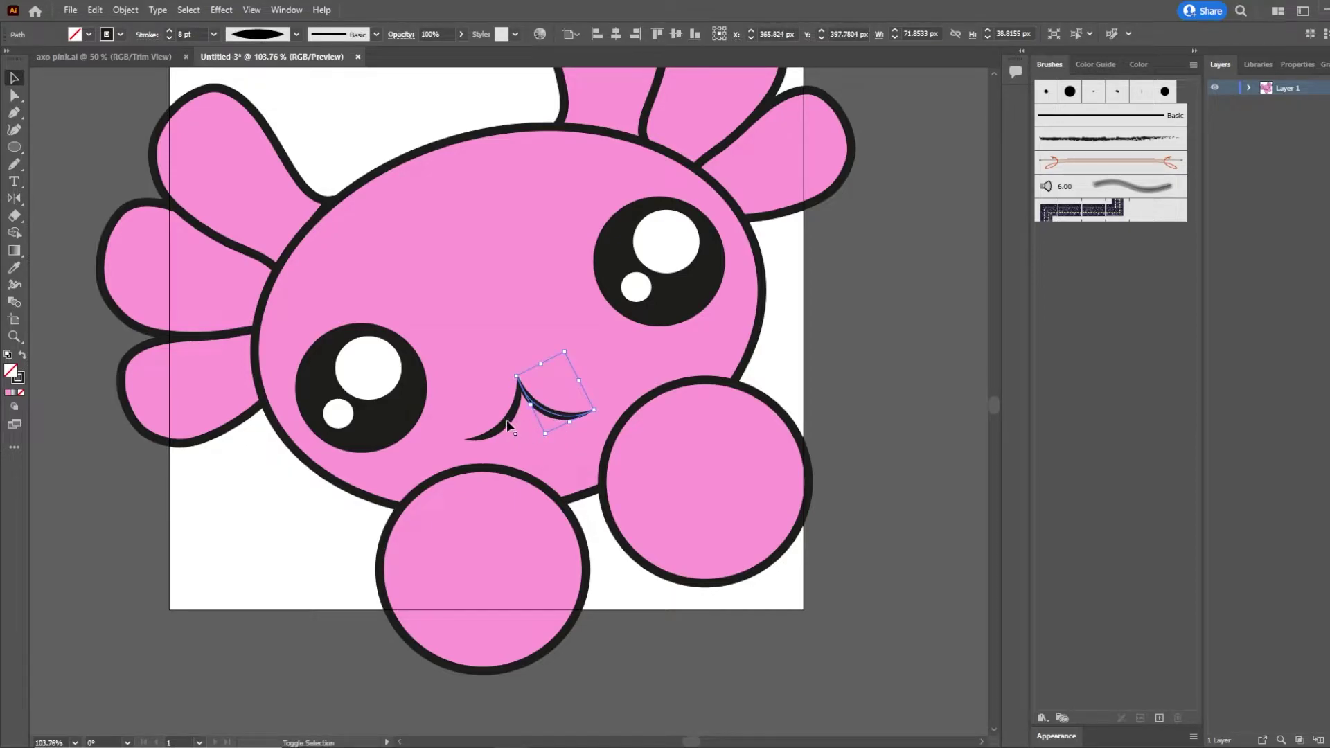
Join the two mouth curves into a single path.
shift+click(508, 422)
right_click(530, 407)
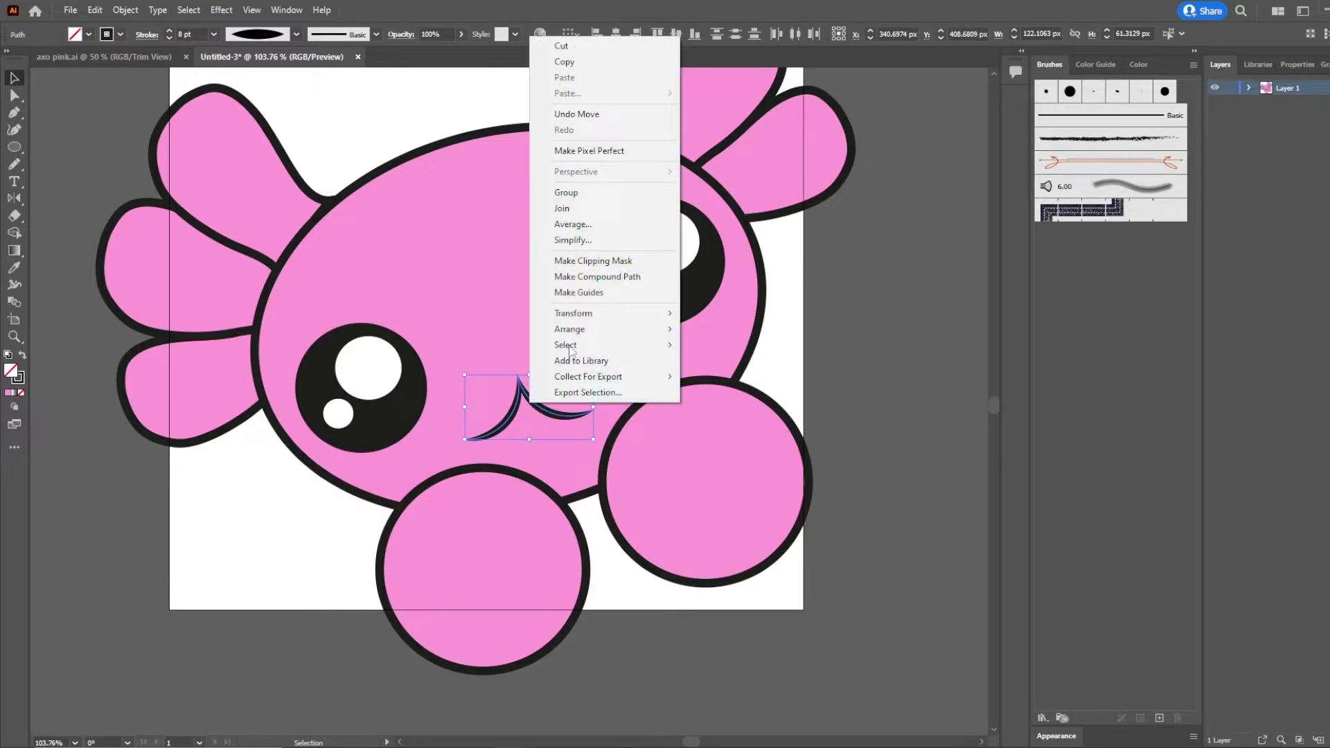
click(558, 210)
Enlarge the mouth slightly and shift the facial features up on the head.
drag(573, 418, 614, 433)
drag(669, 263, 659, 251)
key(ctrl+shift+a)
Draw a cheek ellipse about 66 × 40 px below the left eye, tilted counter-clockwise, and apply the head's fill and stroke to it.
key(l)
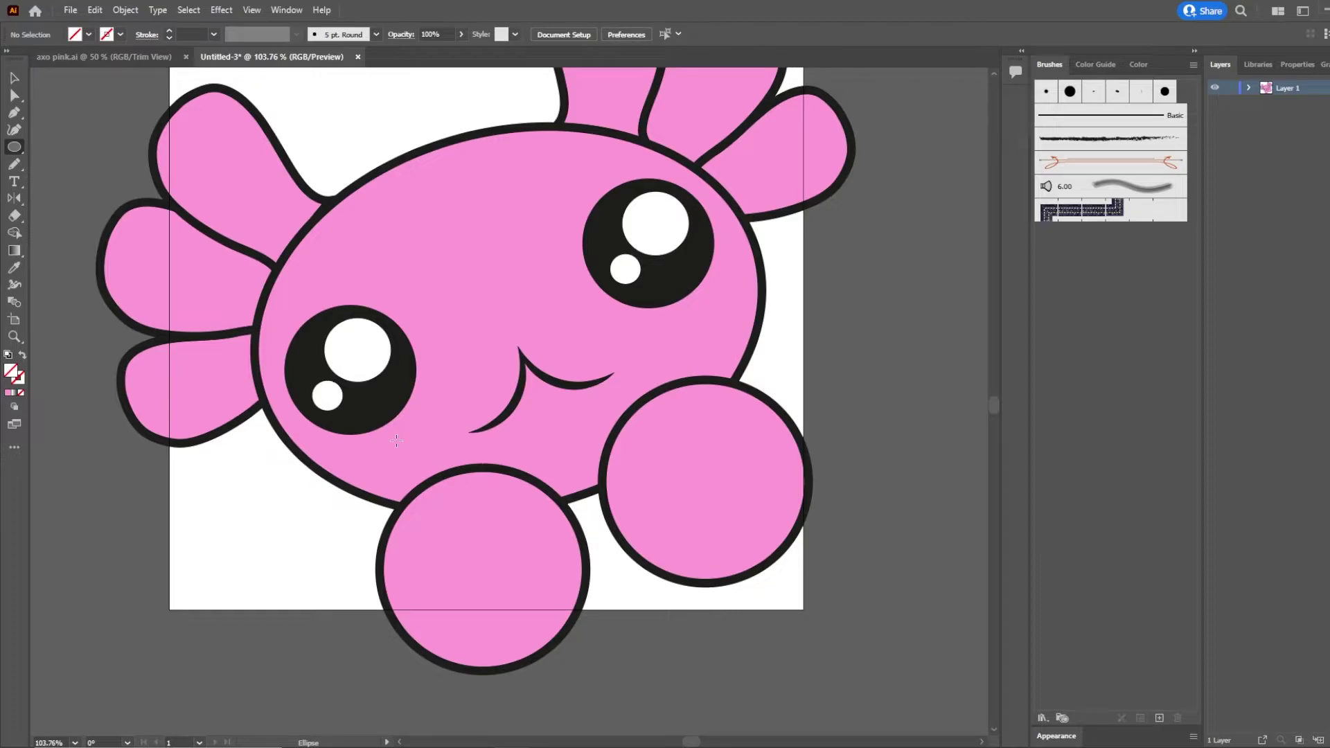
mouse_move(398, 437)
mouse_down()
mouse_move(465, 504)
mouse_move(465, 478)
mouse_up()
key(v)
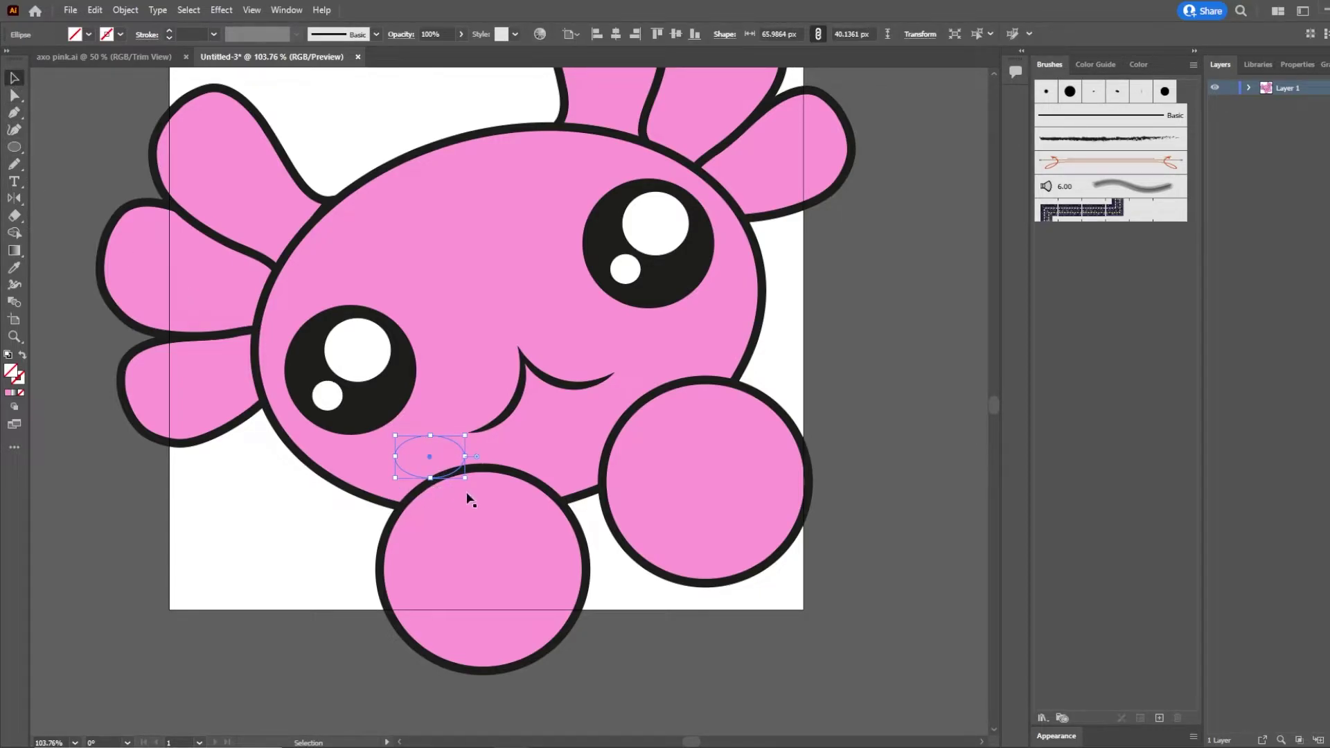
drag(468, 485, 413, 450)
click(14, 267)
click(476, 229)
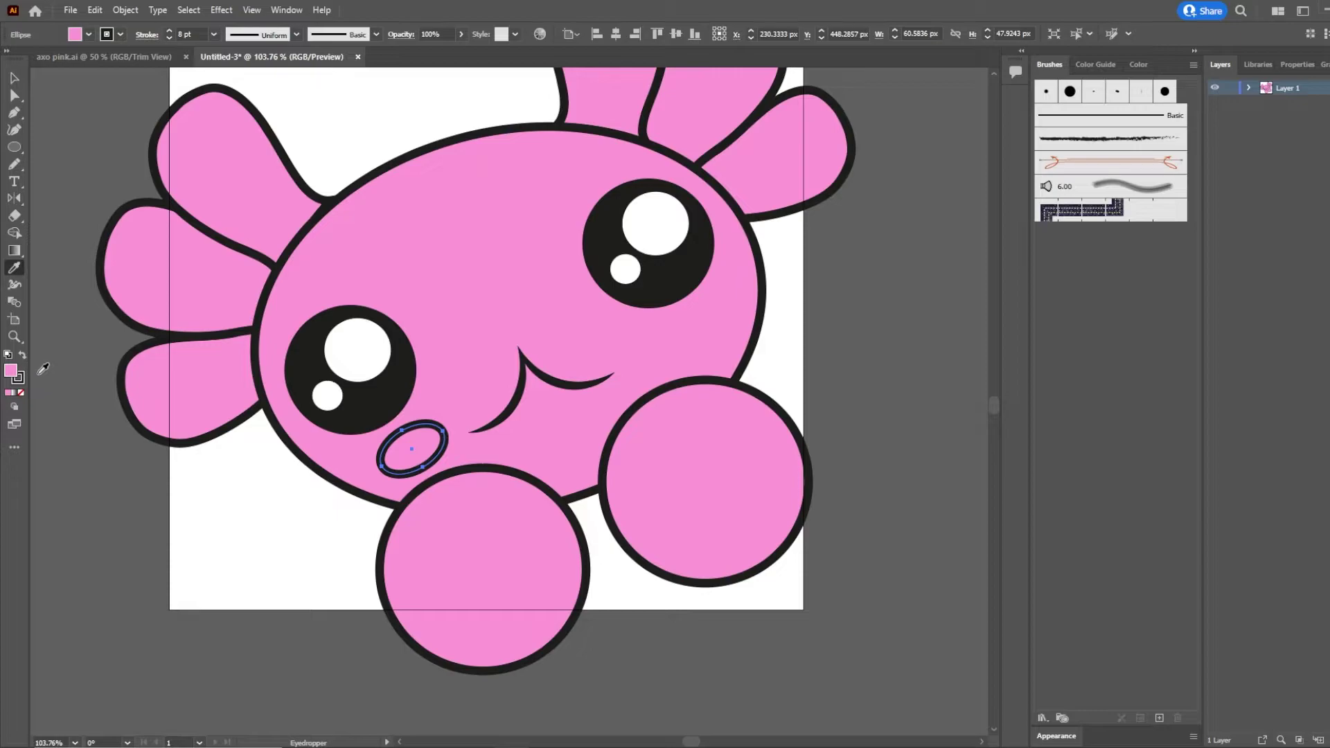
Fill the cheek ellipse below the left eye with a more saturated pink and remove its stroke.
double_click(11, 372)
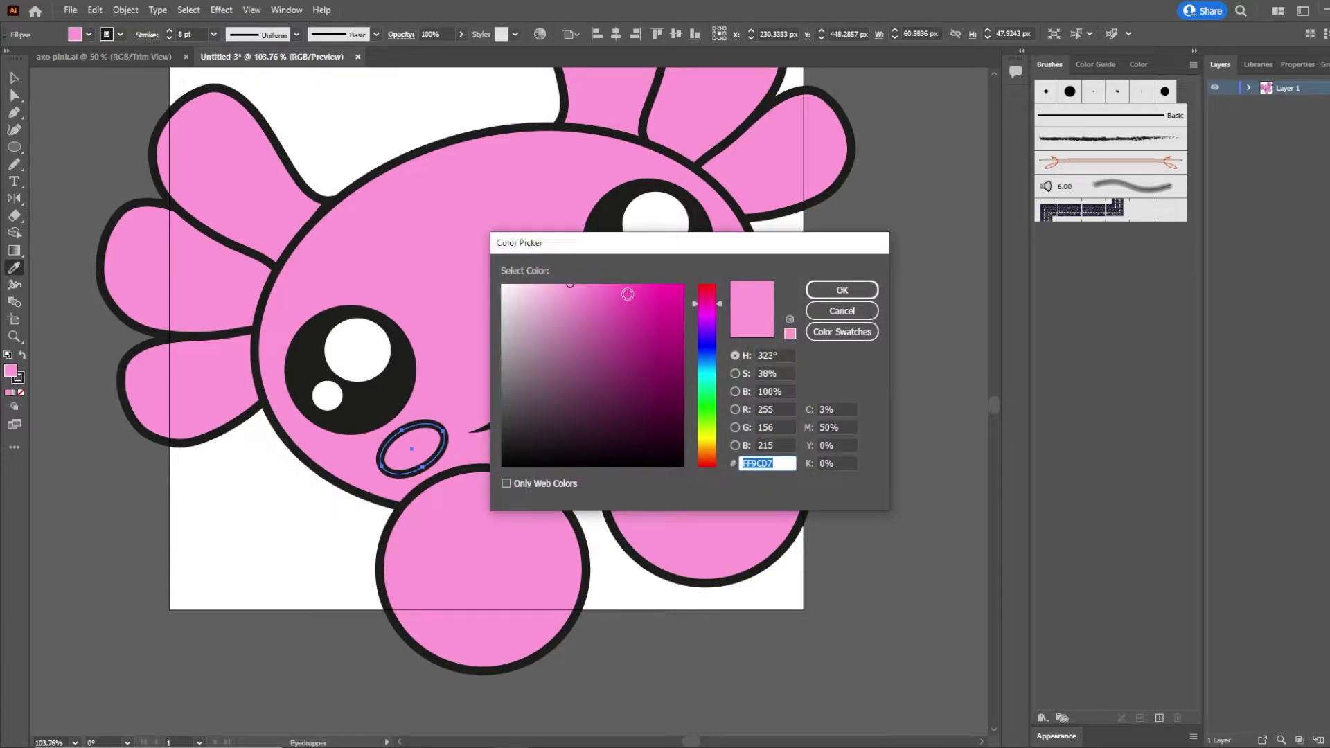
click(594, 290)
drag(594, 291, 634, 290)
click(842, 290)
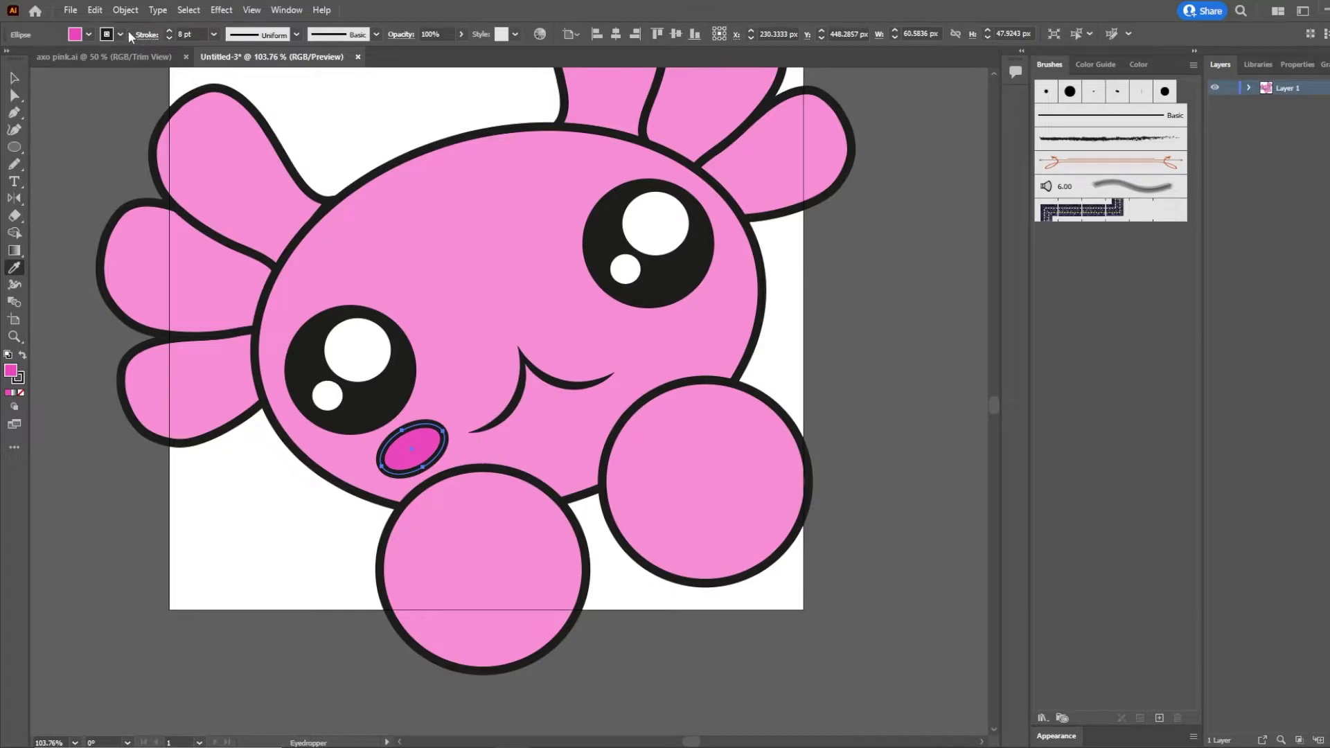
click(121, 34)
click(10, 61)
click(12, 81)
click(139, 149)
Duplicate the cheek to below the right eye and reflect the copy so it tilts the opposite way.
drag(417, 446, 683, 336)
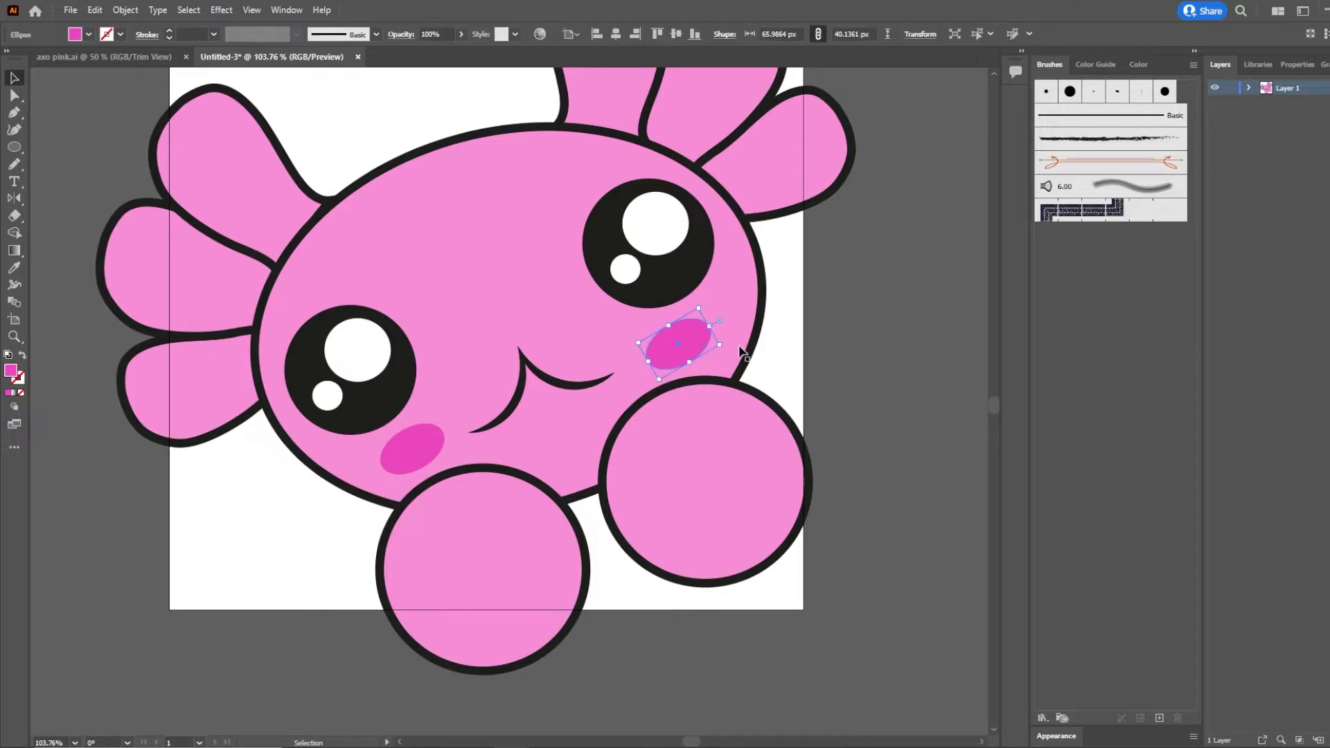
double_click(14, 198)
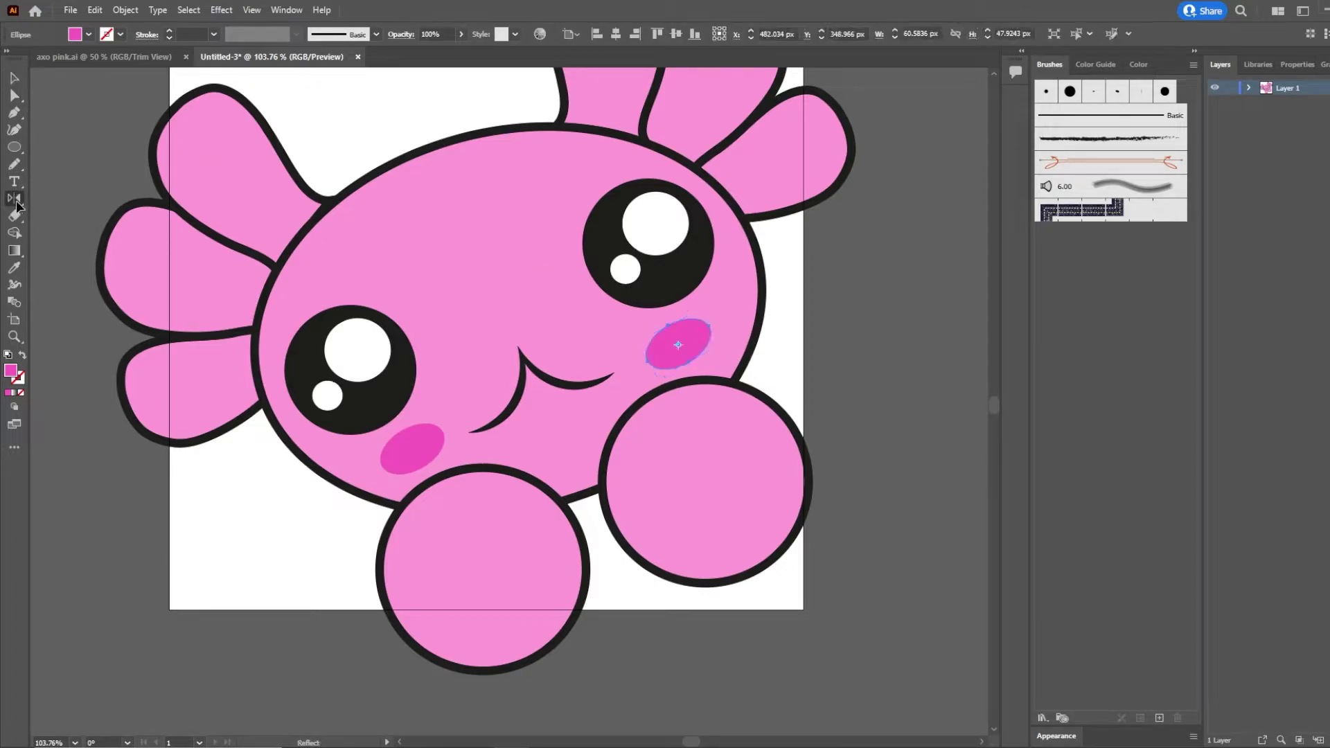
click(691, 474)
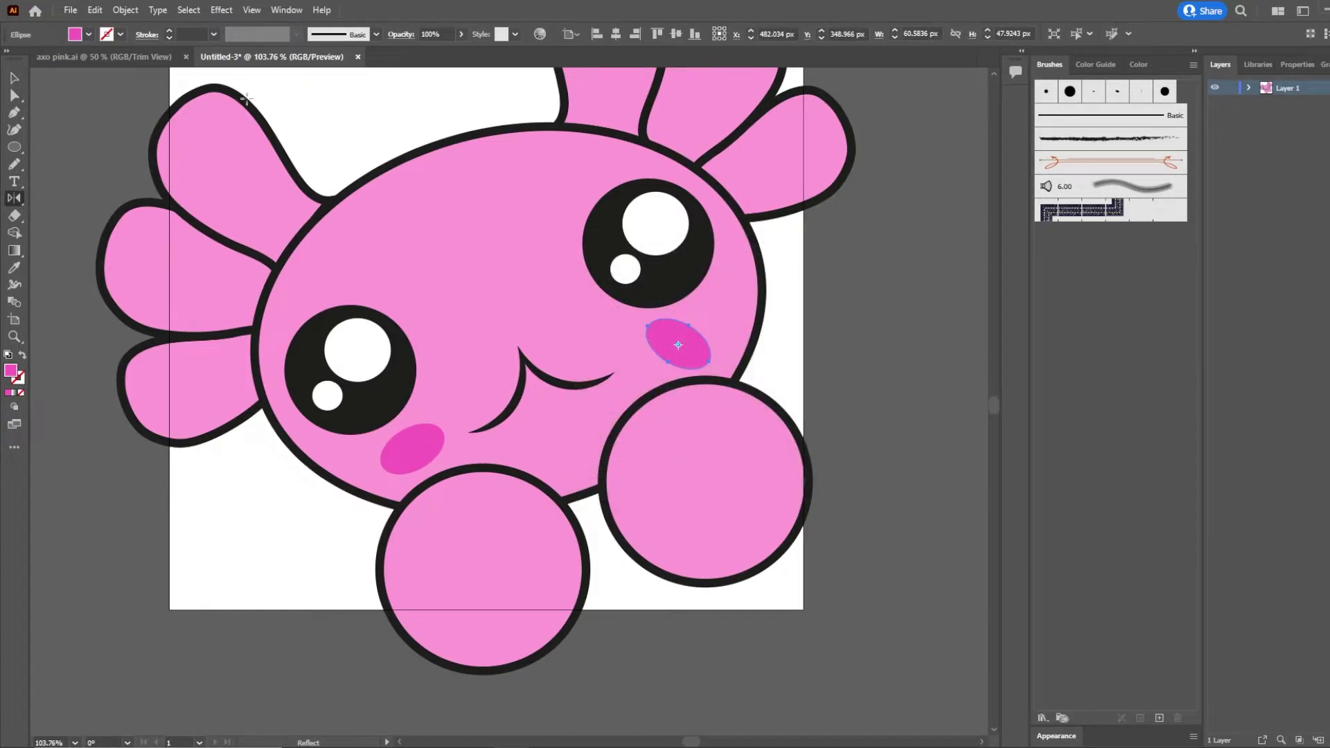
click(13, 78)
key(ctrl+t)
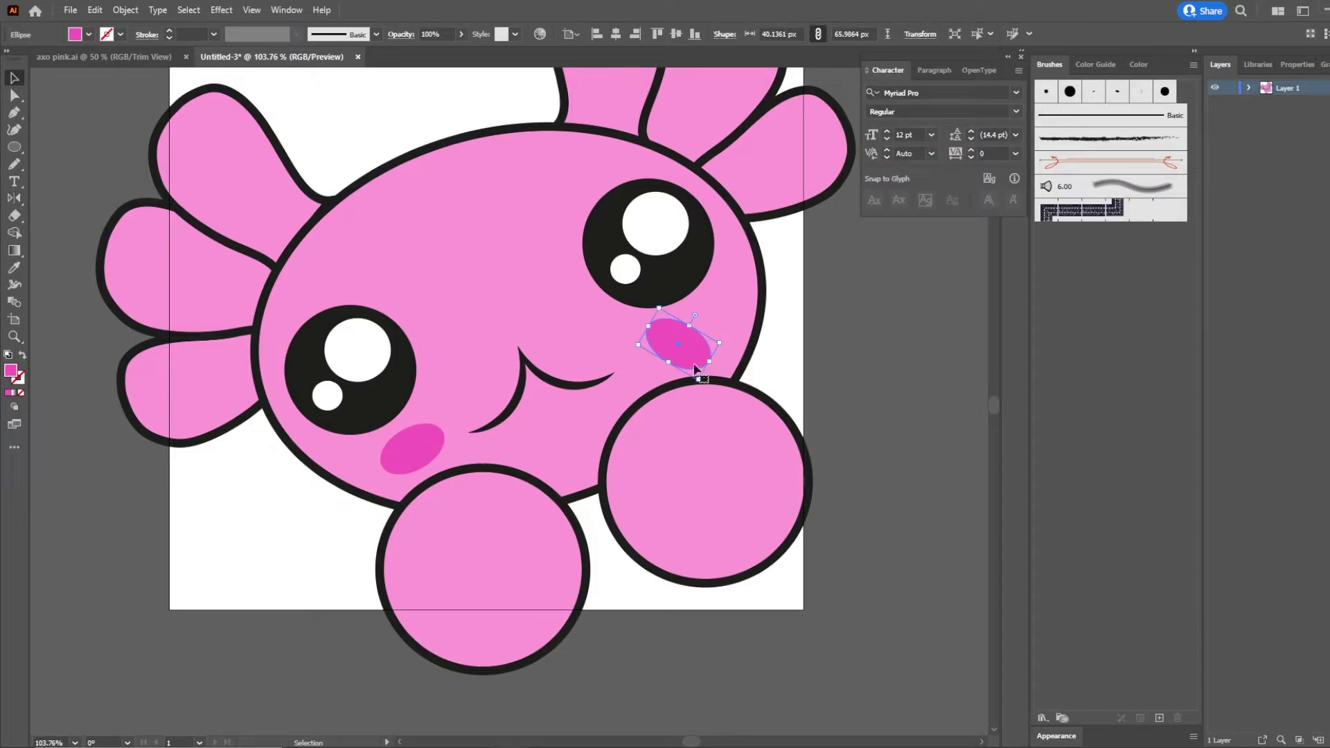
Rotate the right cheek counter-clockwise until it is nearly horizontal and nudge it into place below the eye.
click(710, 393)
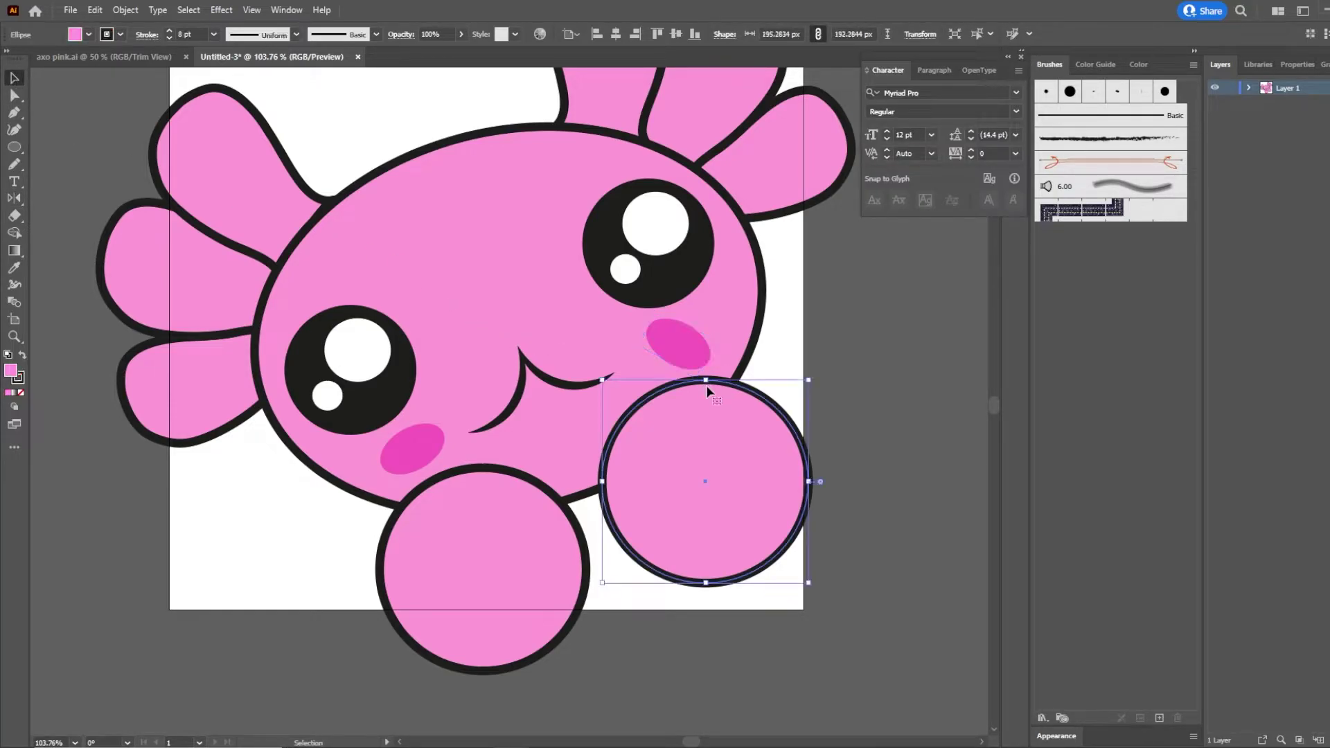
click(676, 352)
drag(701, 388, 721, 364)
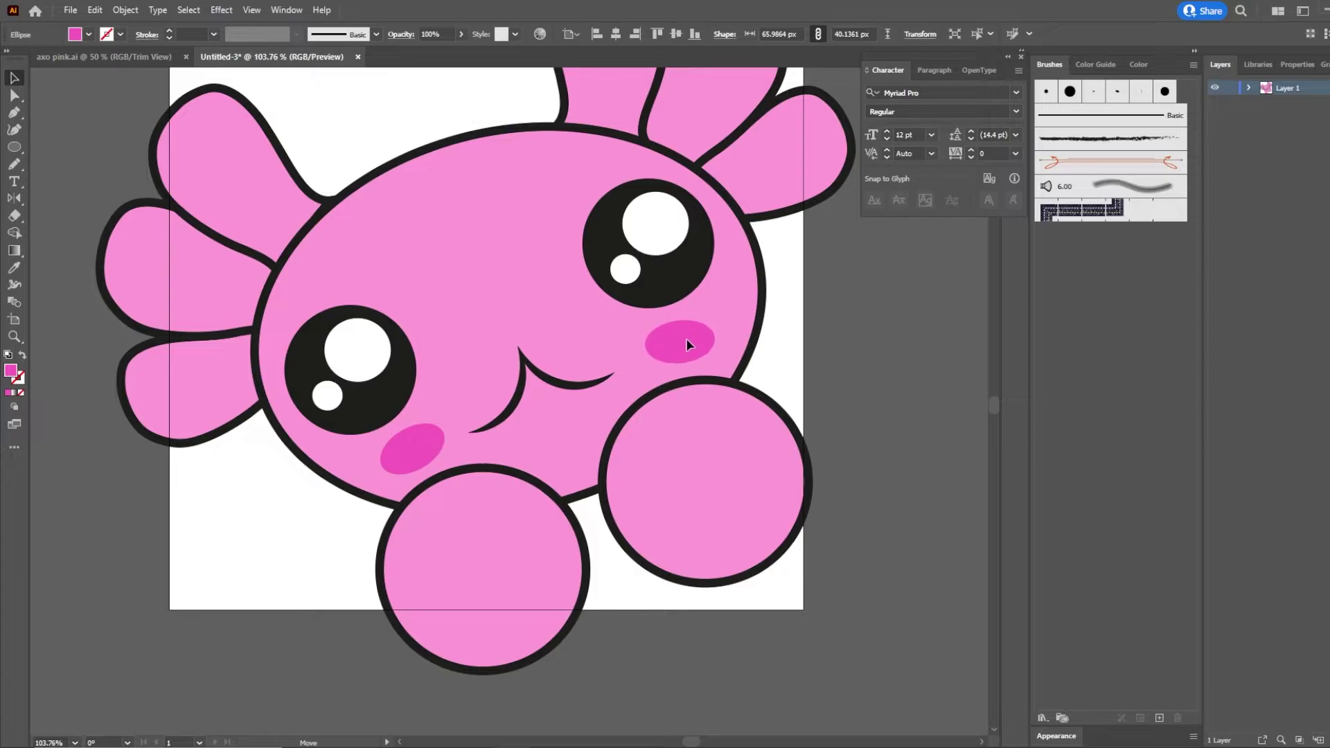
click(793, 361)
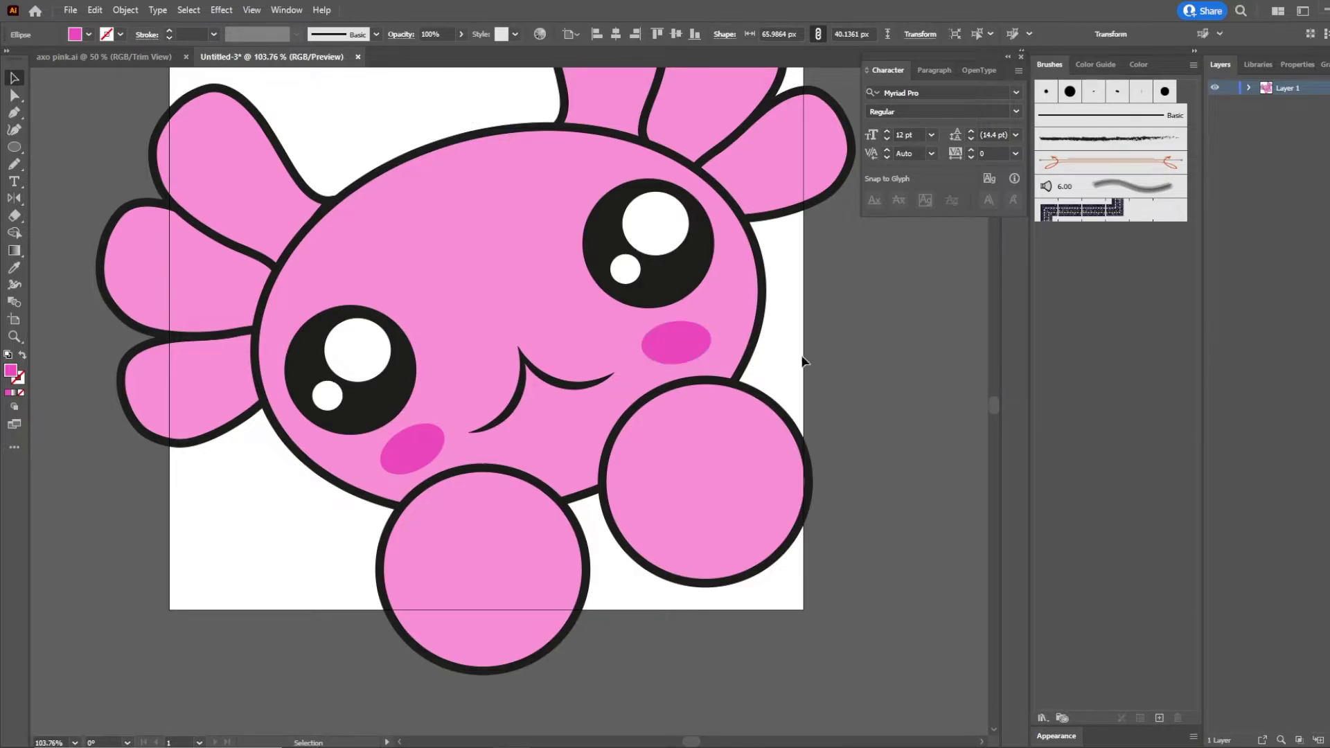
Nudge the mouth slightly to the right between the two cheeks.
click(578, 386)
drag(547, 387, 553, 385)
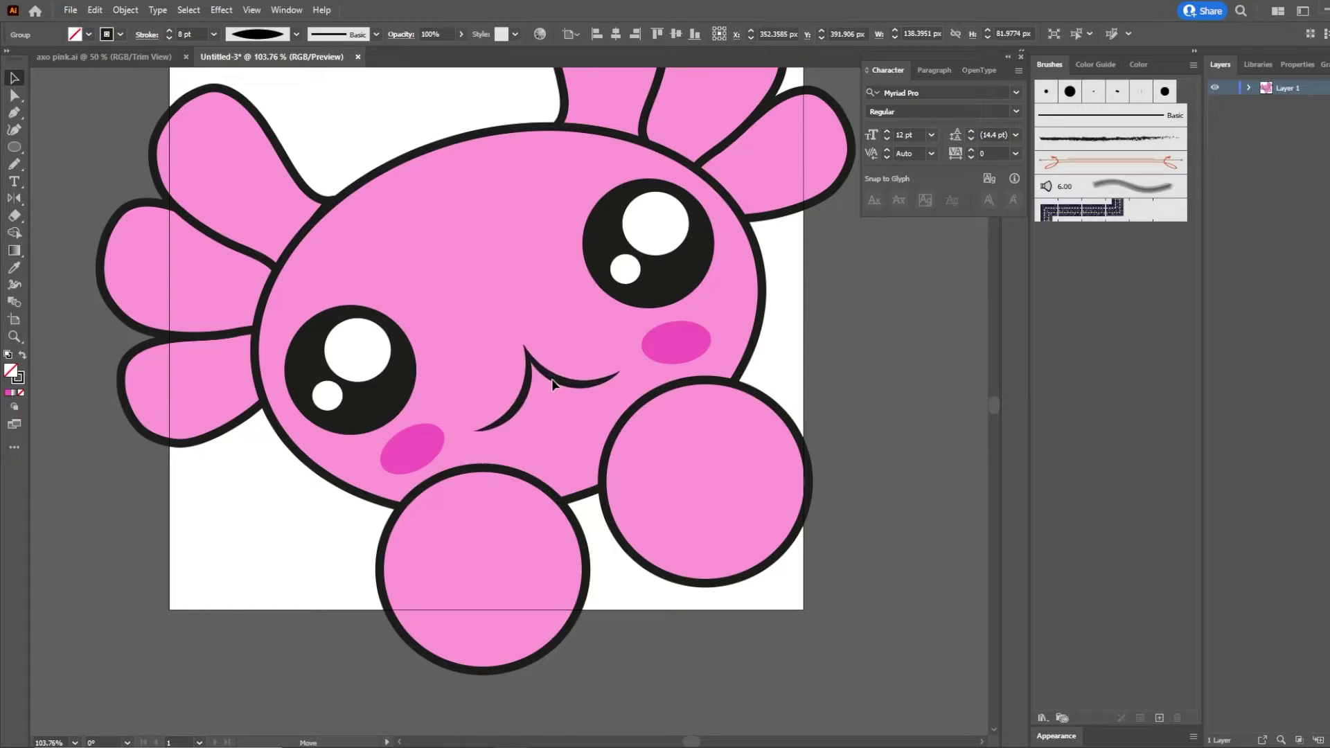
click(864, 340)
Draw a closed, pointed tail shape about 87 × 102 px beside the left paw with the Pencil, and apply the head's fill and stroke.
scroll(823, 291, up, 1)
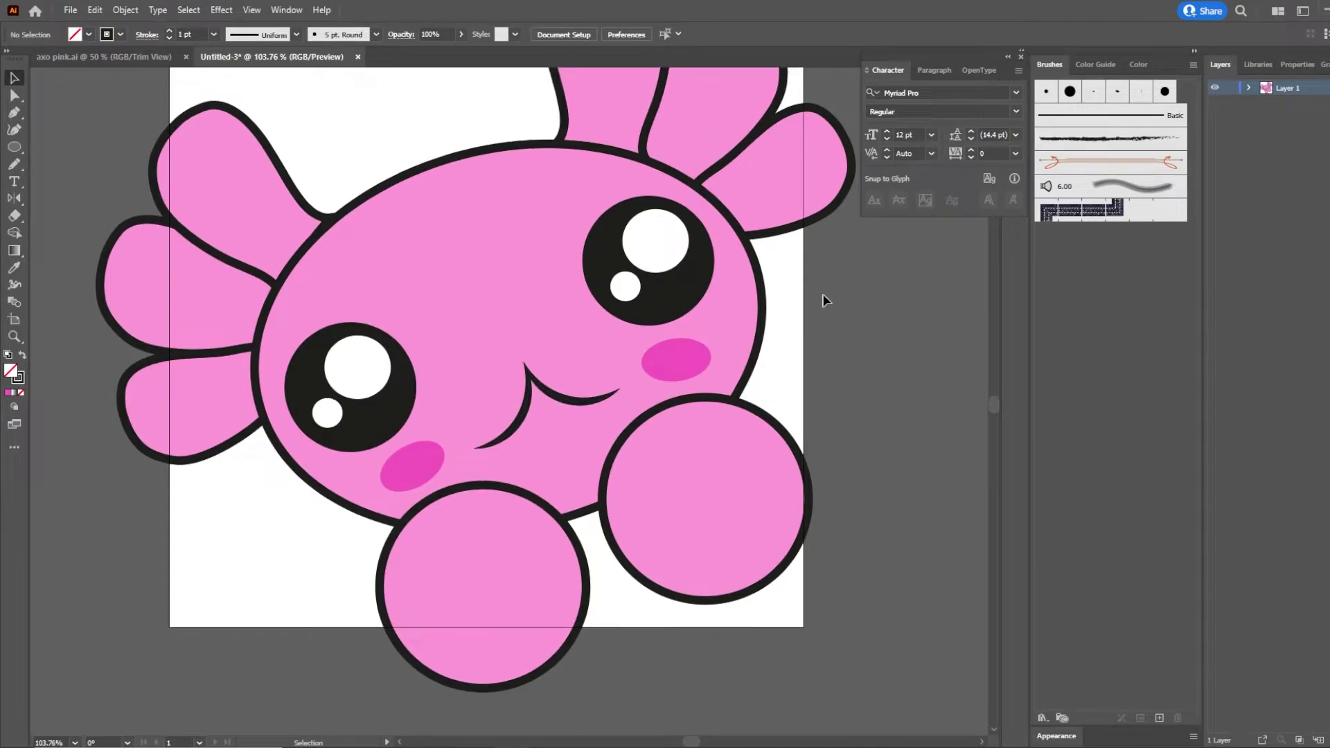
scroll(520, 282, down, 4)
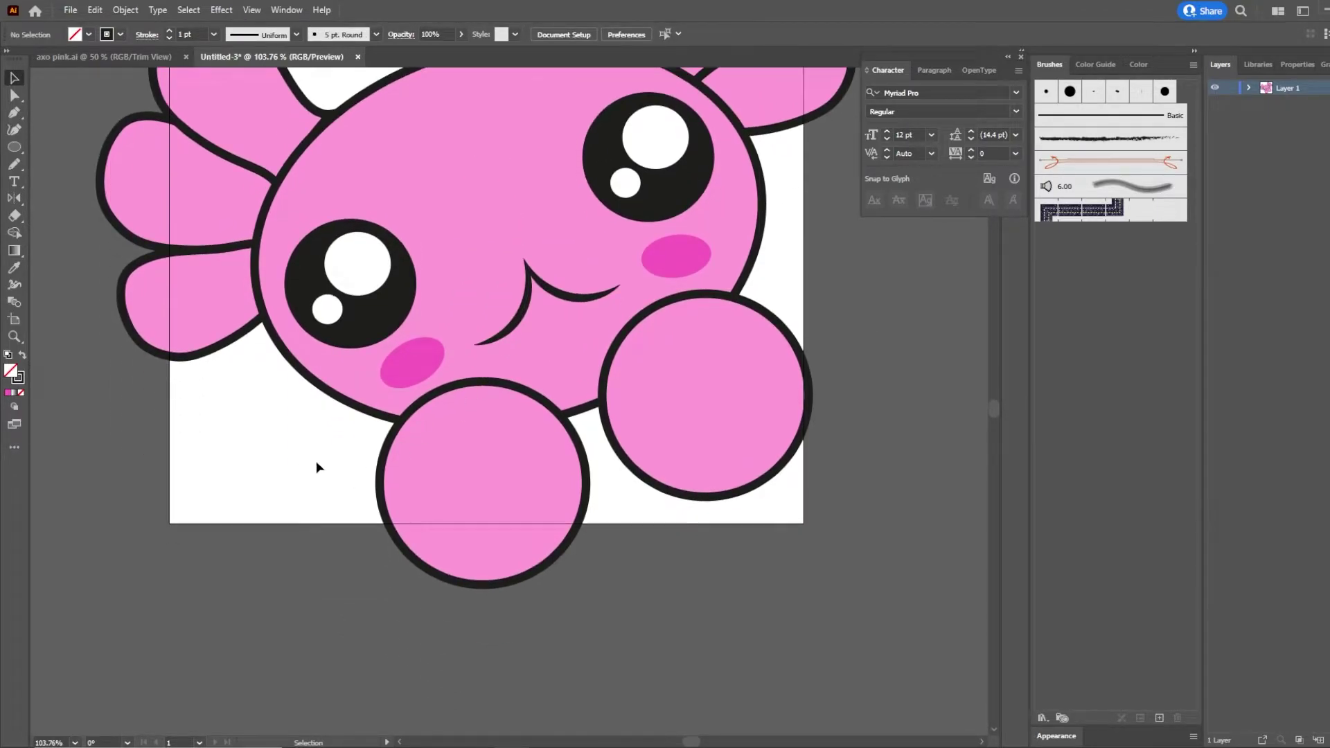
key(n)
mouse_move(385, 451)
mouse_down()
mouse_move(295, 402)
mouse_move(316, 456)
mouse_move(381, 509)
mouse_up()
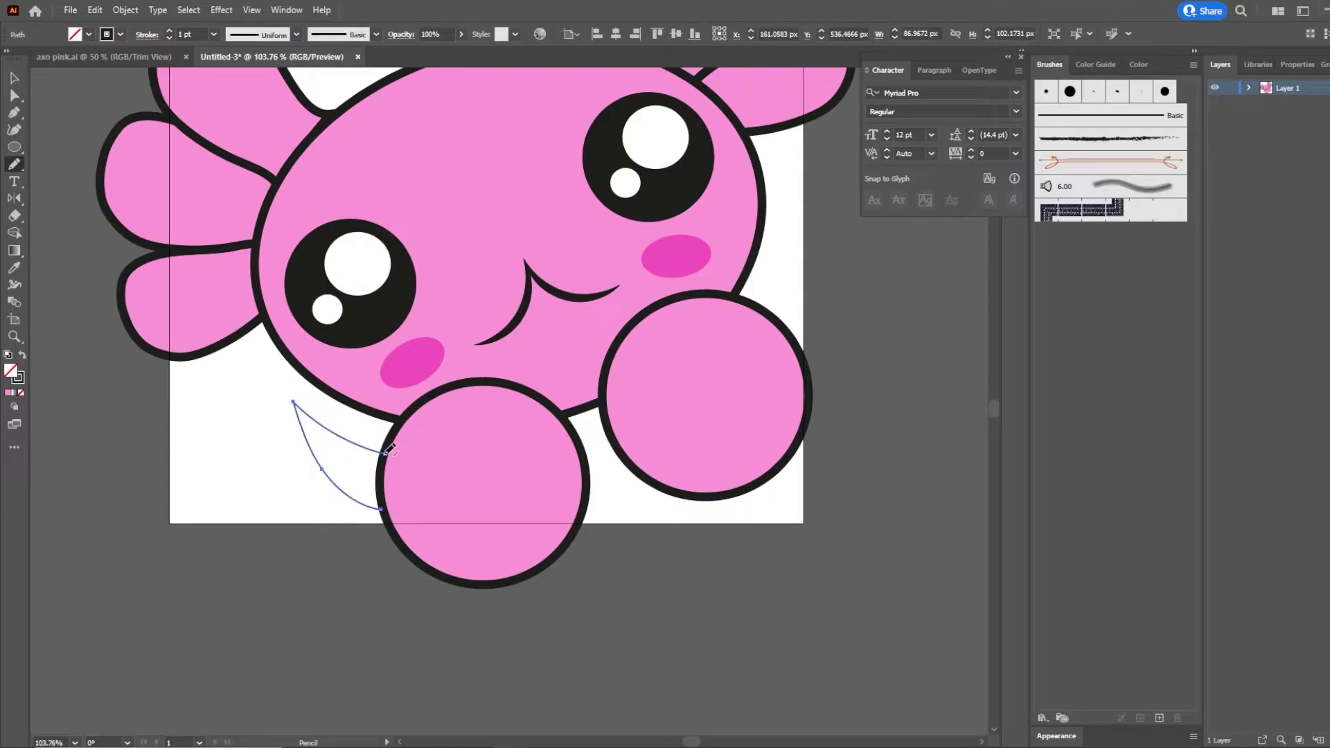
drag(386, 453, 383, 474)
click(13, 267)
click(419, 223)
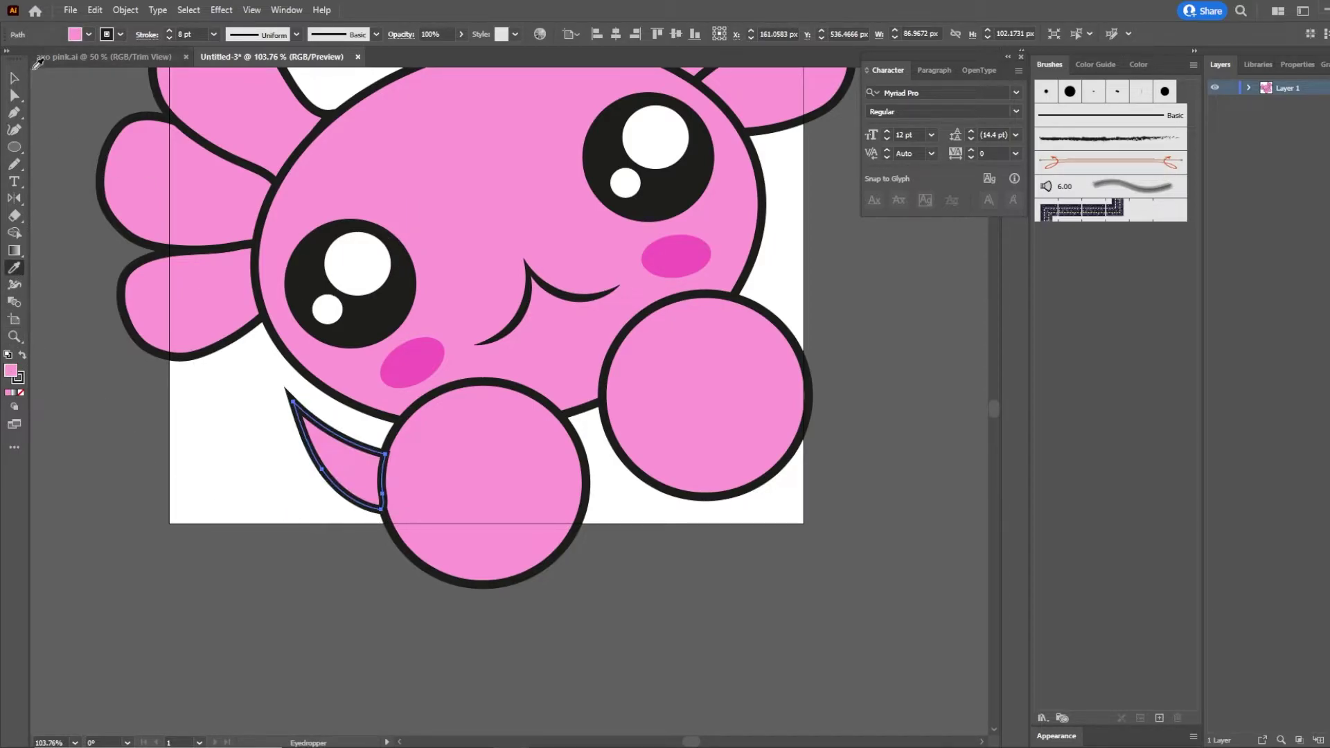
Send the tail shape behind the left paw.
click(13, 78)
click(226, 373)
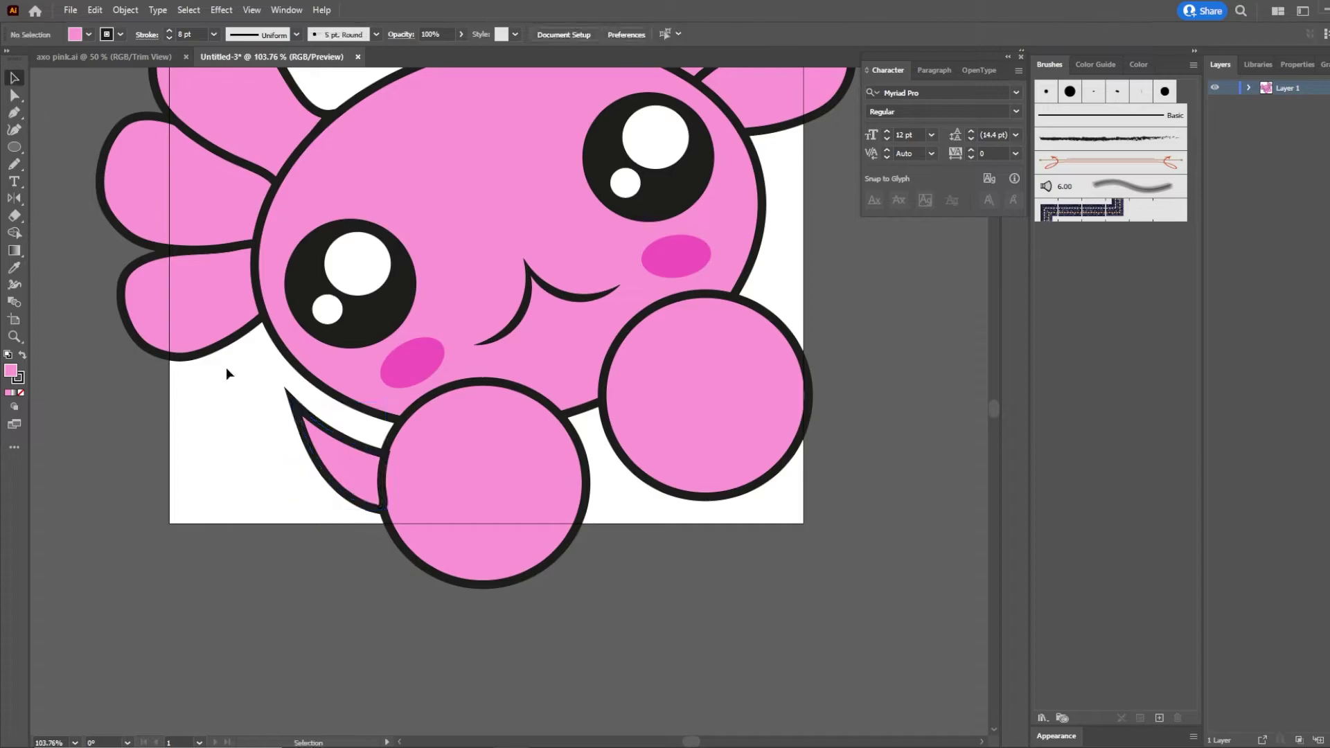
click(356, 505)
key(ctrl)
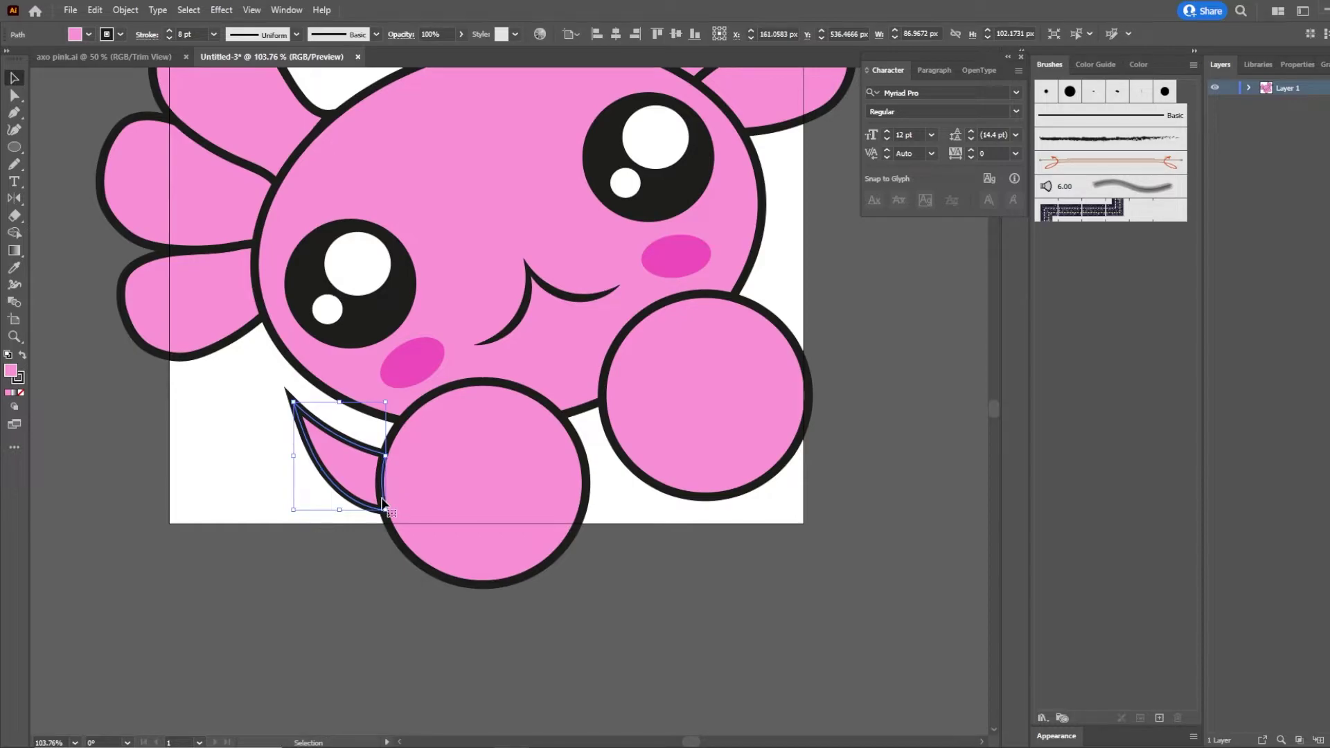
click(299, 574)
Draw a teardrop-shaped tail fin about 85 × 112 px over the tail's tip with the Pencil.
key(n)
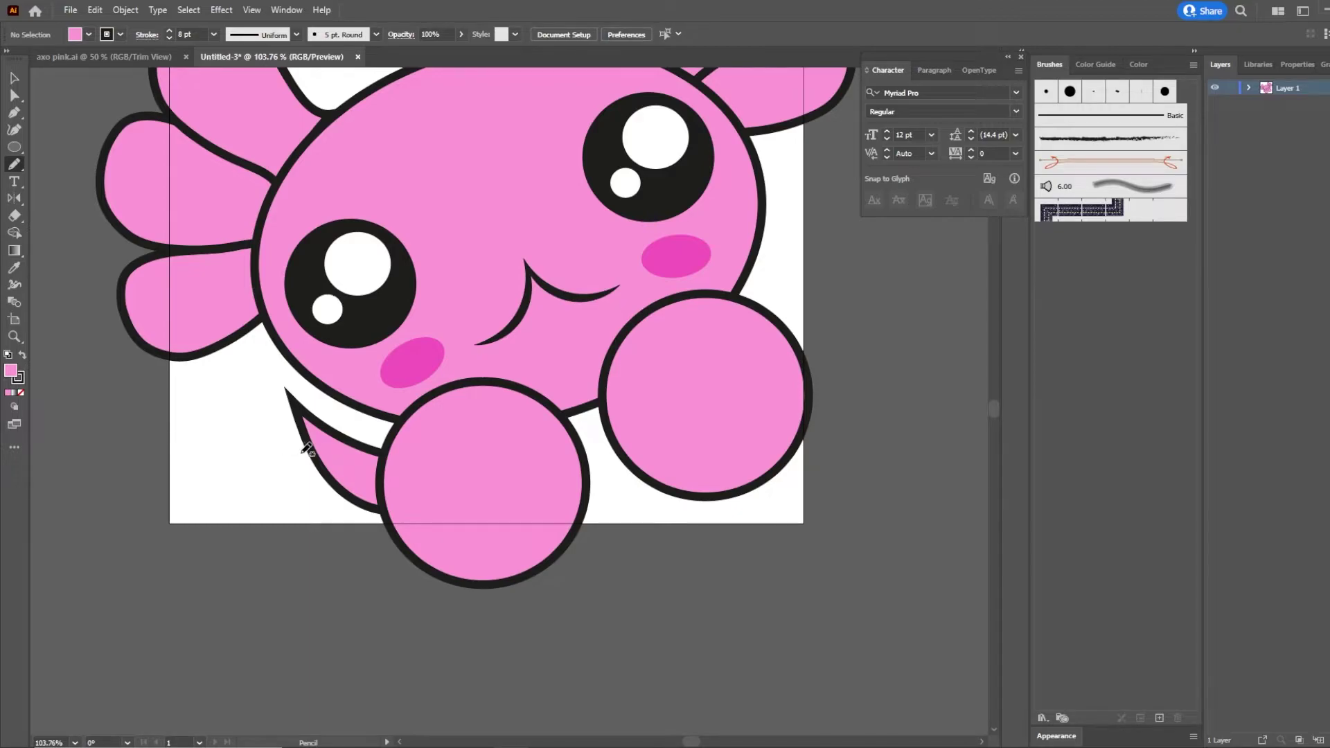
mouse_move(311, 458)
mouse_down()
mouse_move(264, 406)
mouse_move(254, 335)
mouse_move(343, 411)
mouse_move(347, 433)
mouse_move(317, 457)
mouse_up()
click(14, 78)
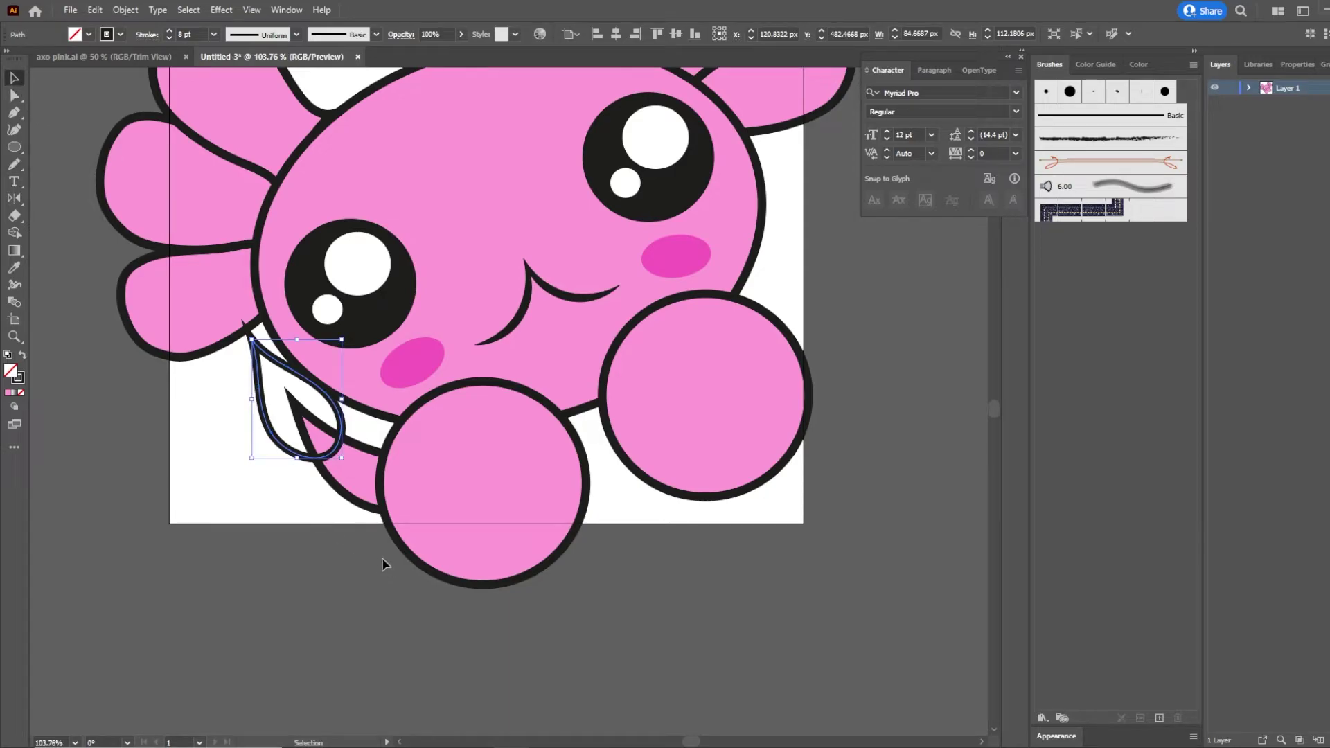
click(241, 423)
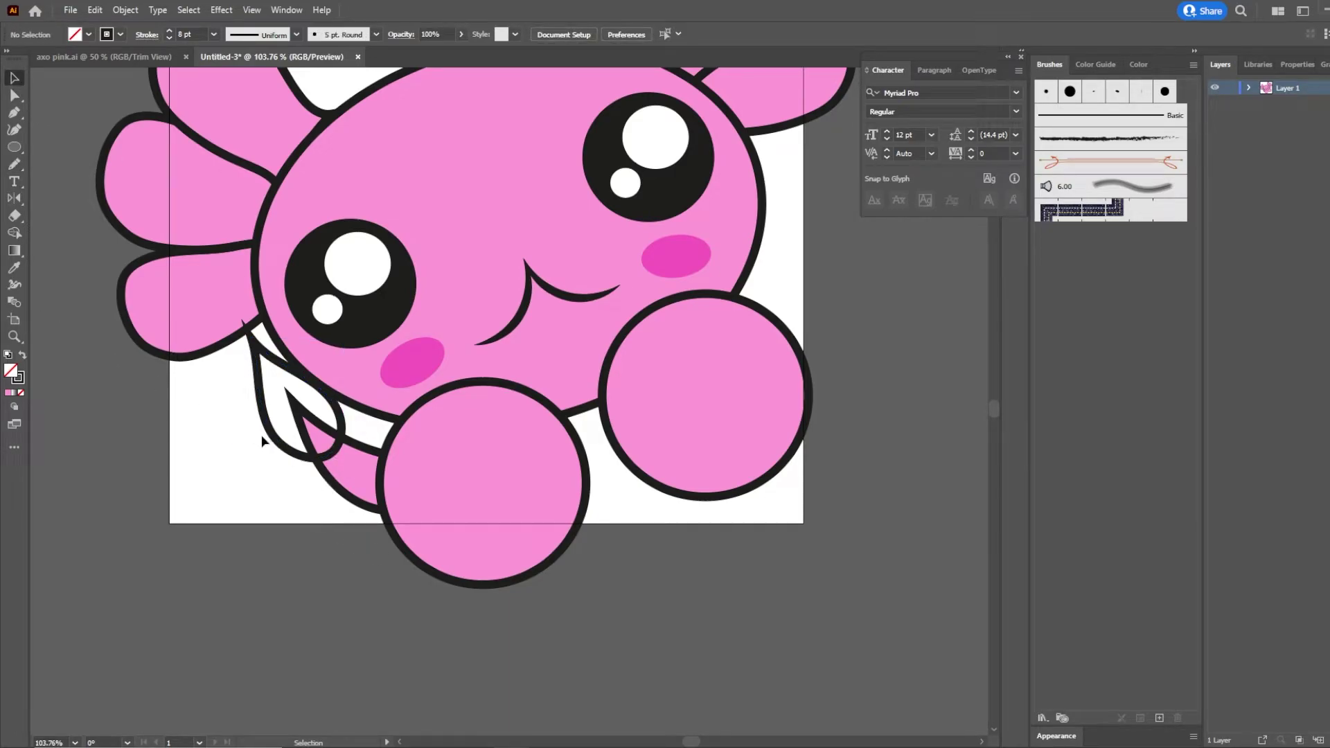
Give the tail fin the cheeks' deeper pink fill and a black stroke of 6 pt.
click(261, 438)
click(14, 268)
click(418, 346)
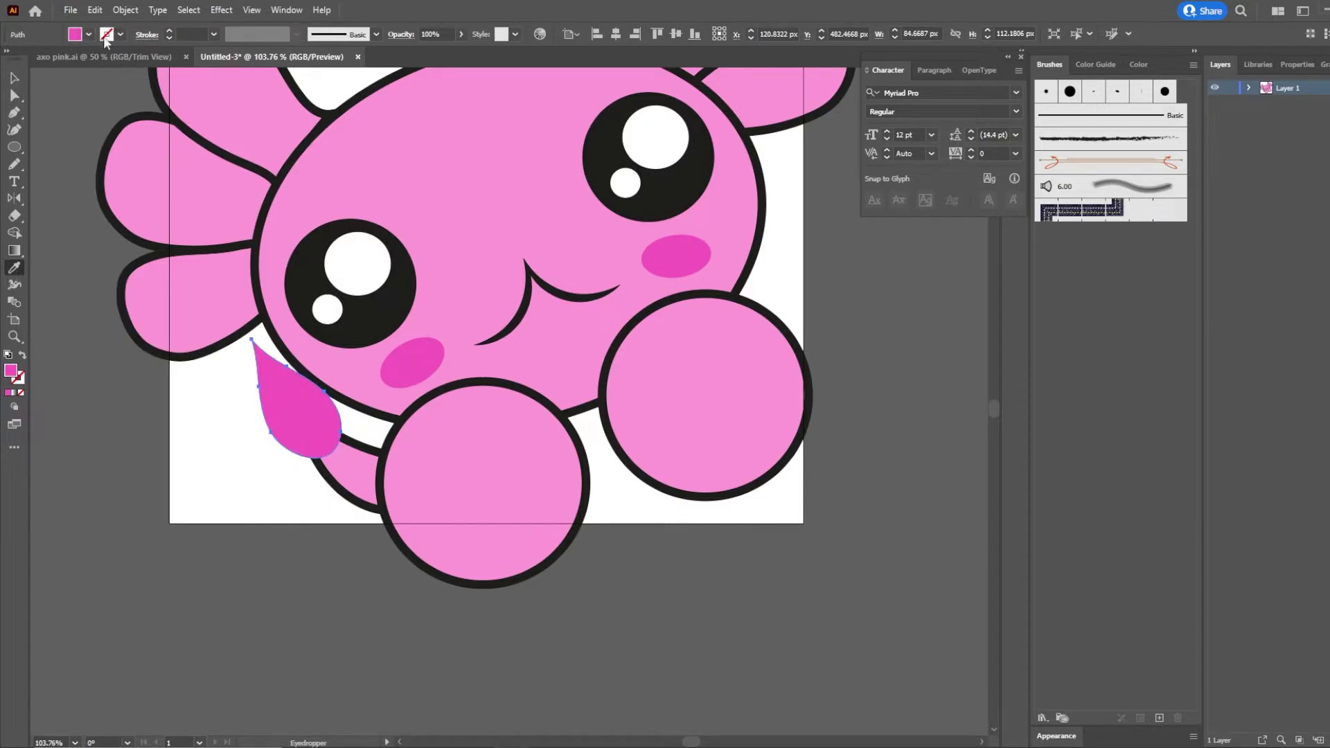
click(88, 34)
click(40, 63)
click(169, 31)
click(169, 31)
click(169, 30)
click(169, 30)
click(169, 31)
click(14, 80)
Send the fin behind the tail, and rotate the tail and fin together slightly counter-clockwise.
key(a)
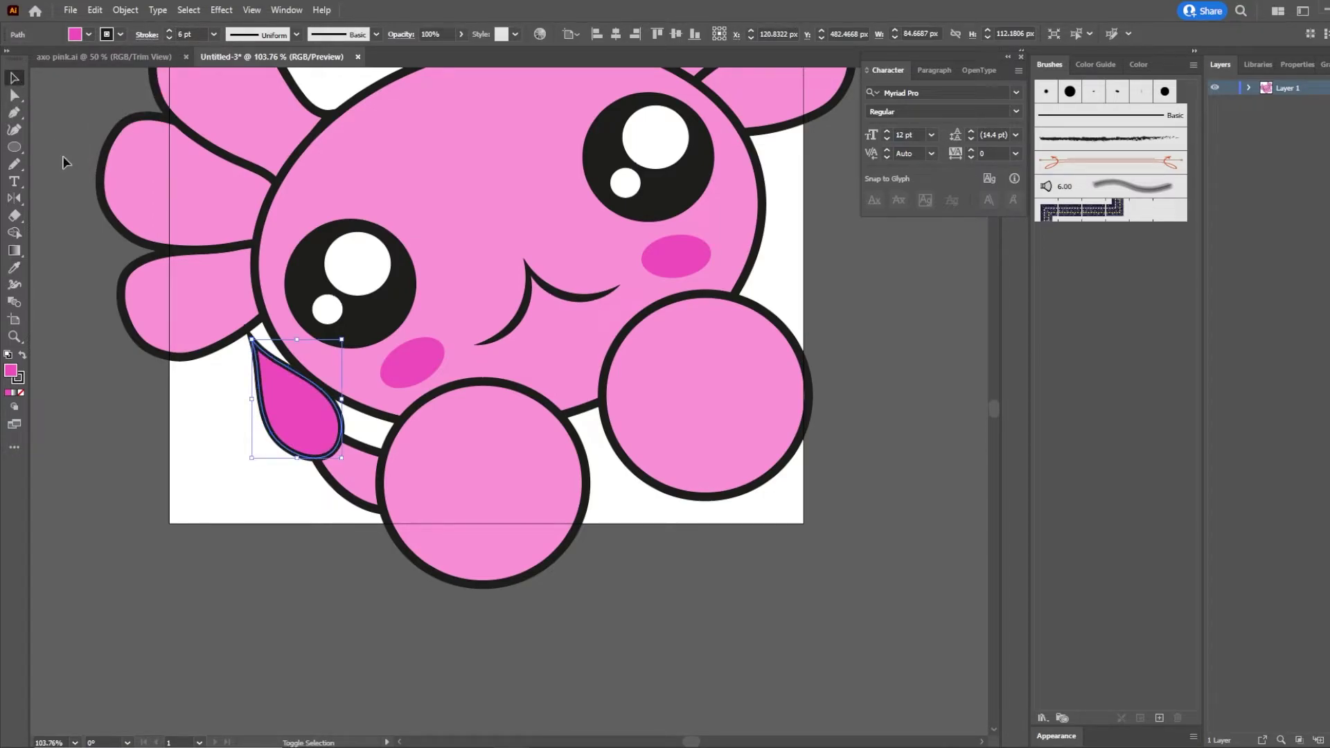
key(ctrl+z)
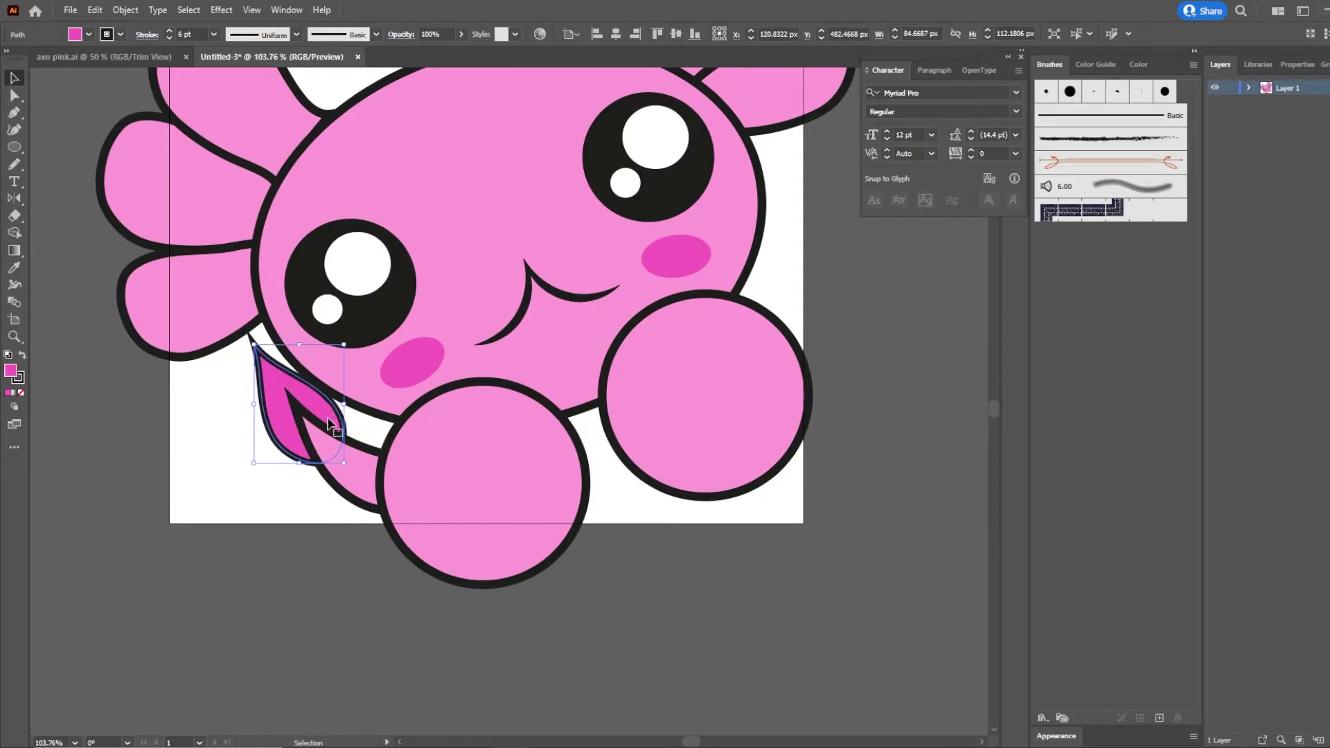
shift+click(358, 508)
drag(357, 484, 401, 518)
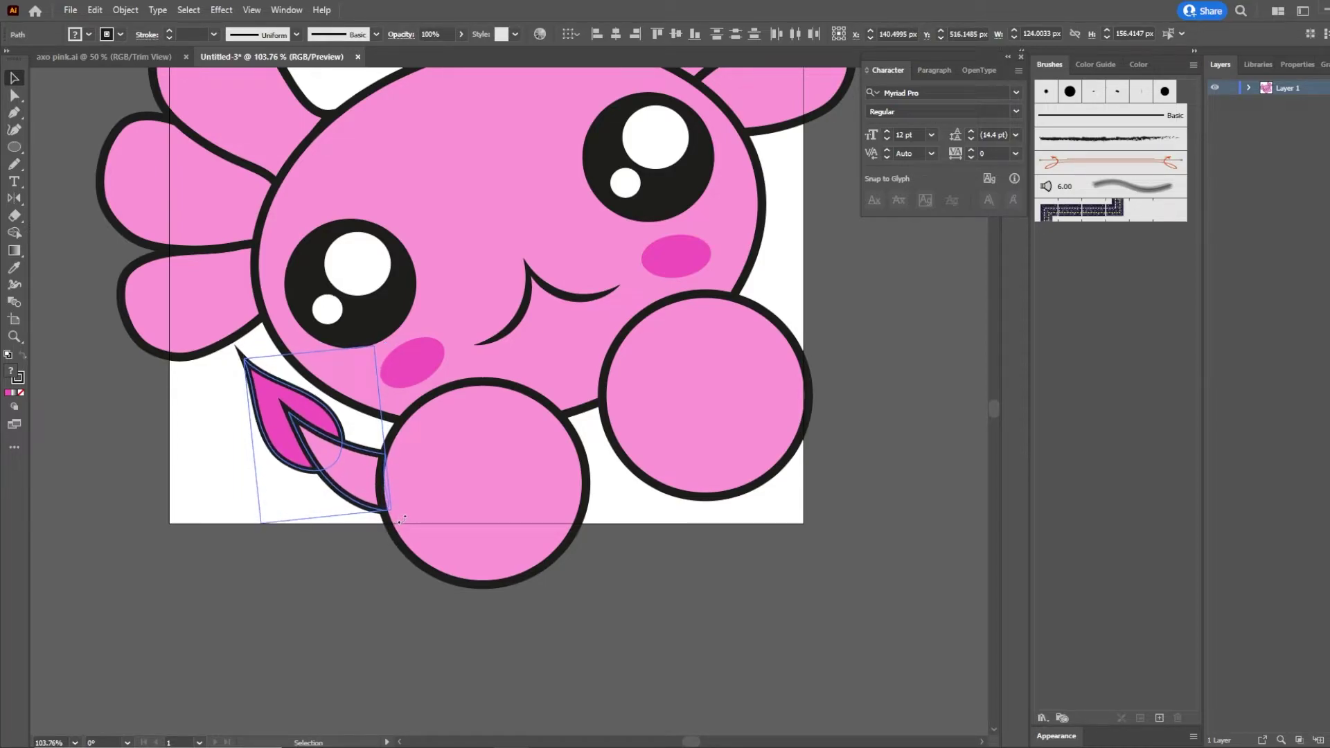
click(333, 565)
Draw a body ellipse about 383 × 384 px below the head, overlapping both paws, and apply the head's fill and stroke.
scroll(329, 568, up, 3)
click(13, 147)
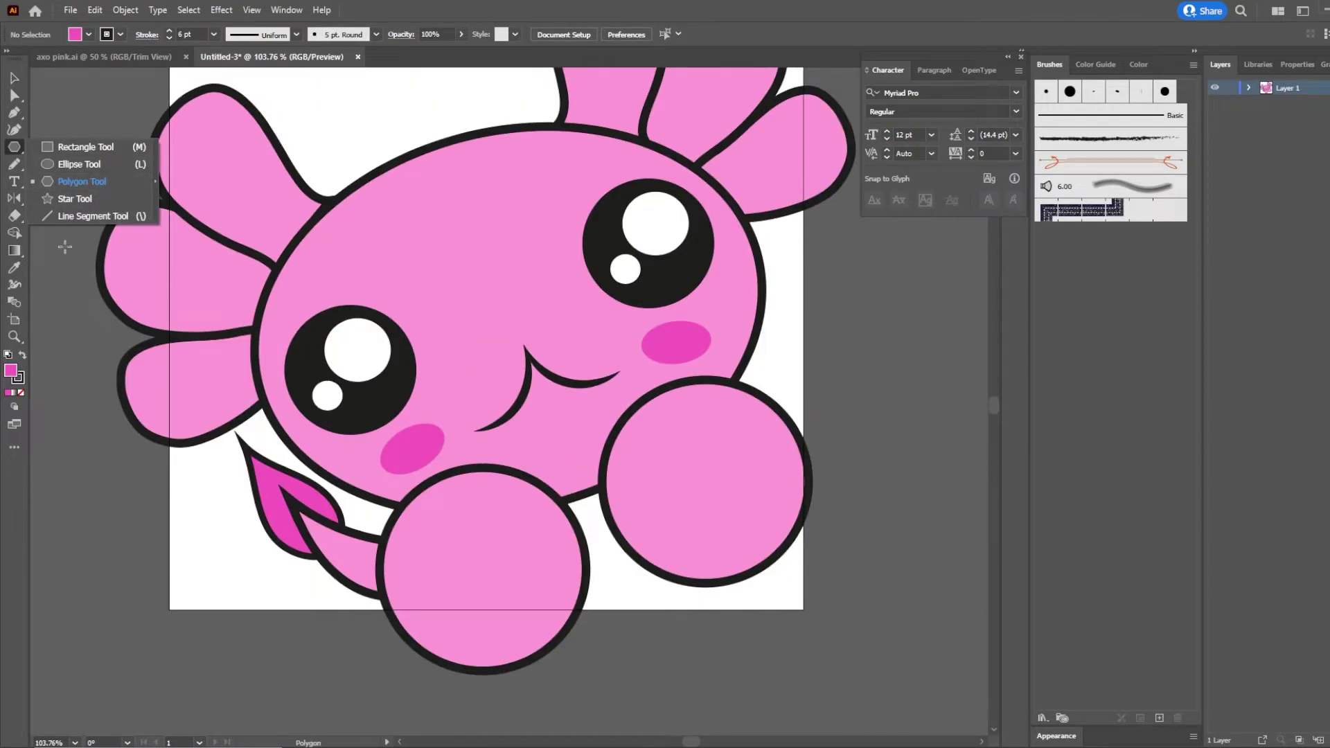
click(76, 163)
drag(400, 353, 809, 701)
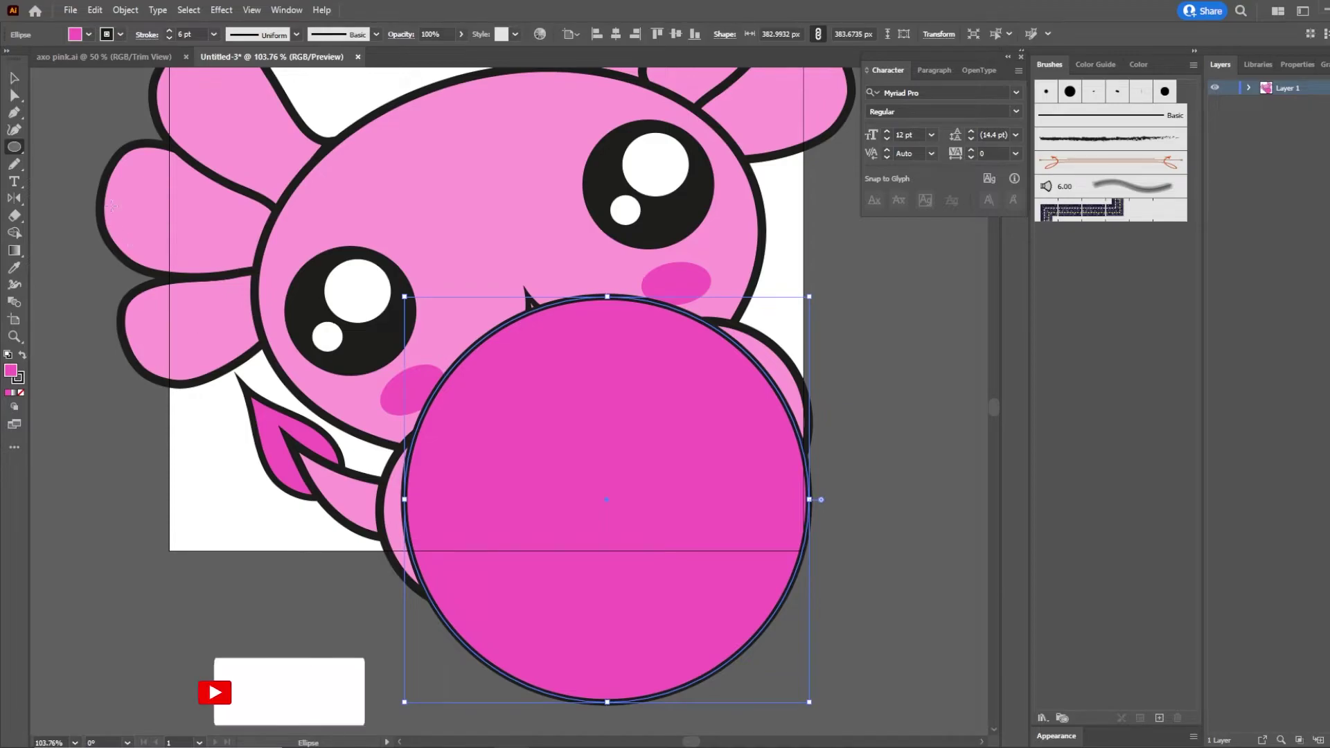
click(14, 268)
click(451, 185)
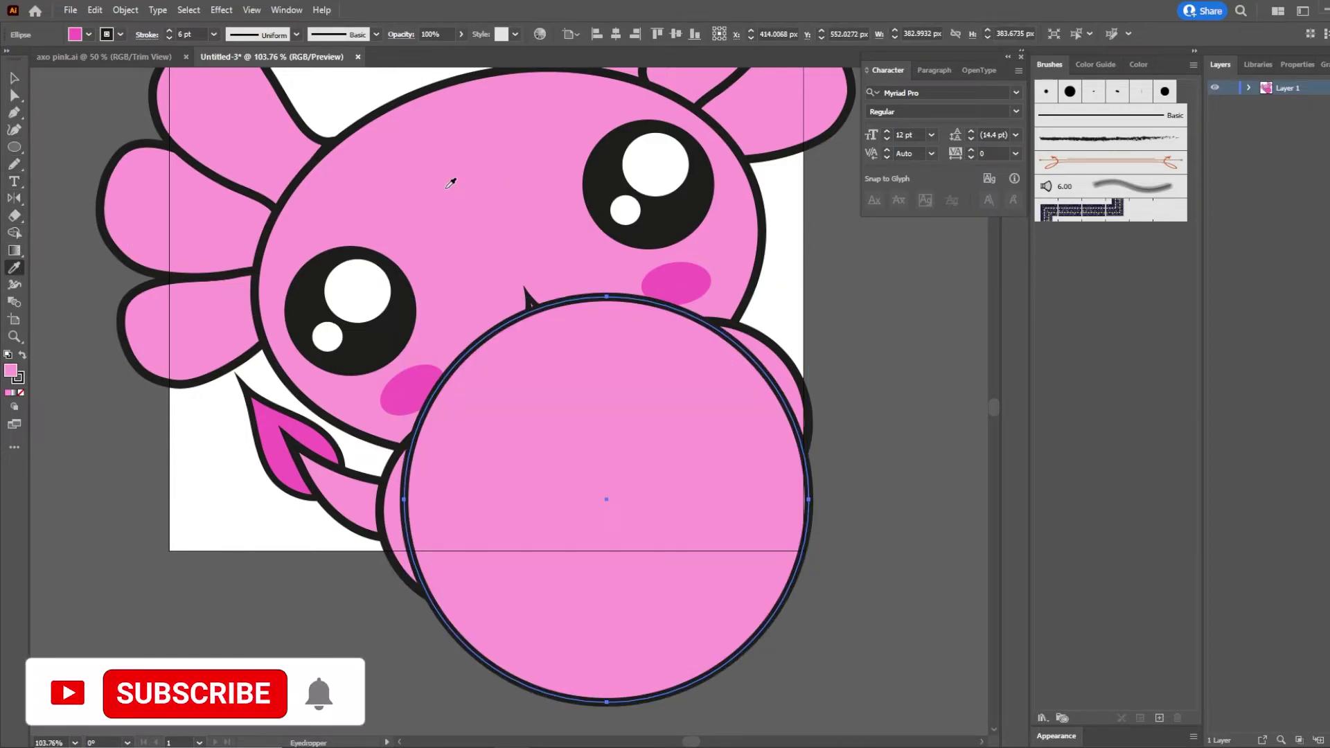
Send the body ellipse to the back, behind the head and paws.
click(15, 75)
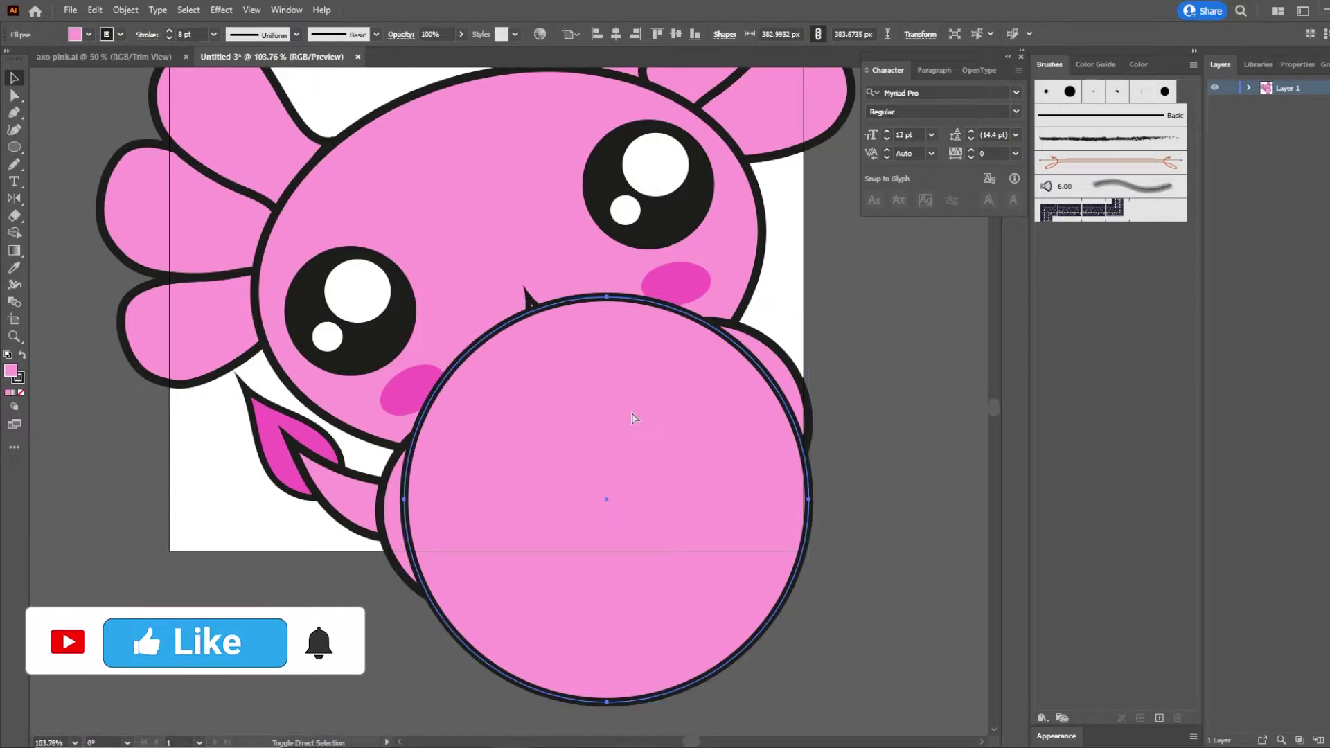
key(ctrl+shift+bracketleft)
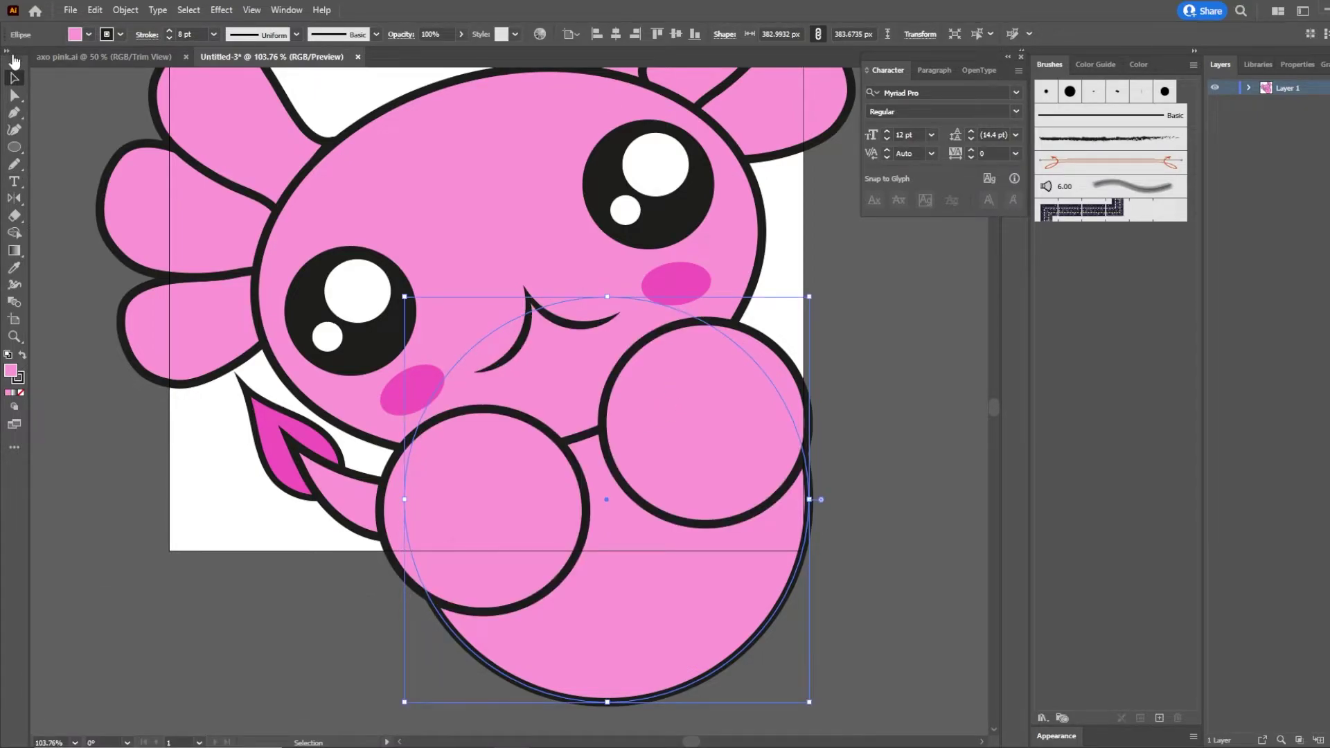
click(867, 582)
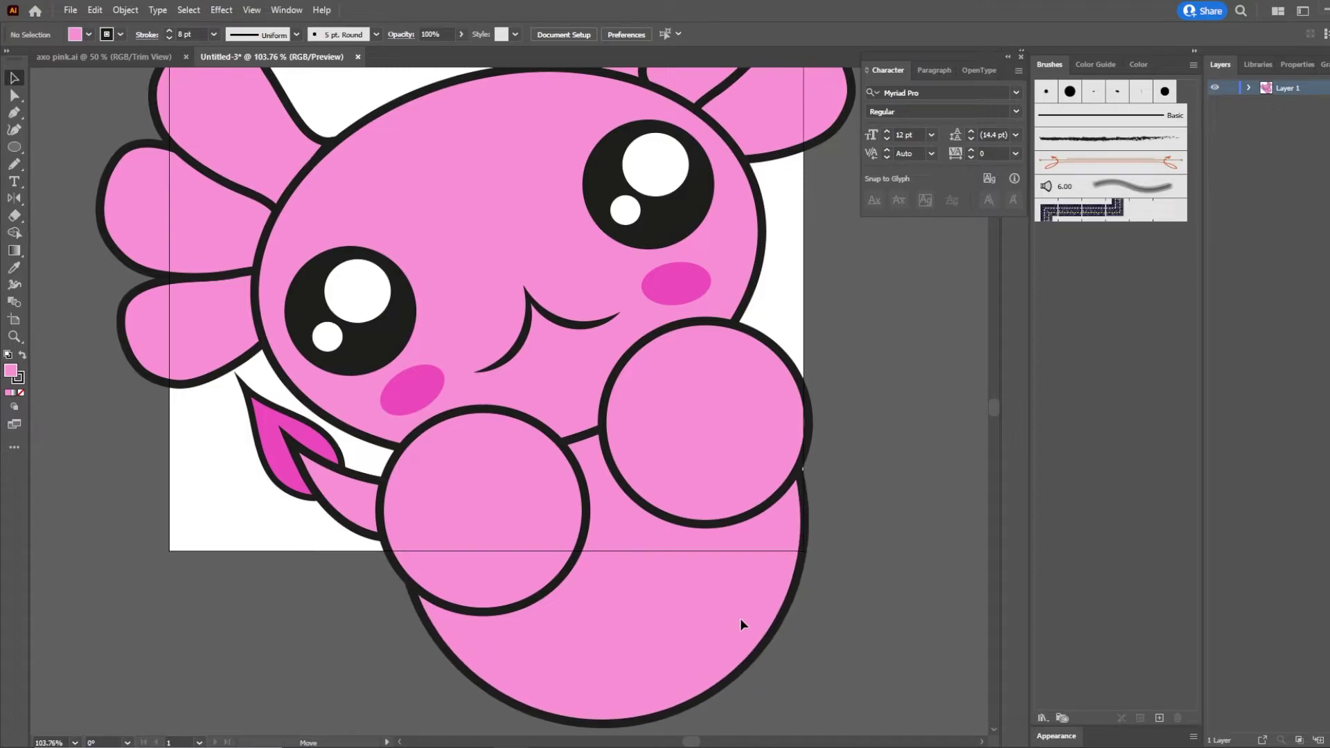